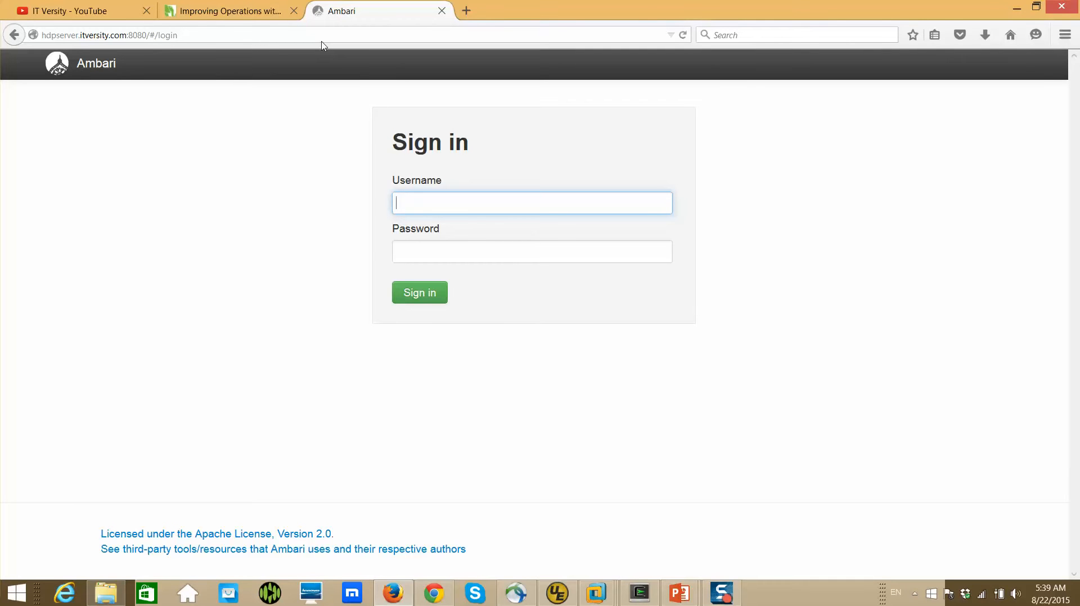
# Prepare a new Firefox tab, then switch to the EC2 console in Chrome and select Hadoop-Master01's public DNS name for copying
pyautogui.click(469, 12)
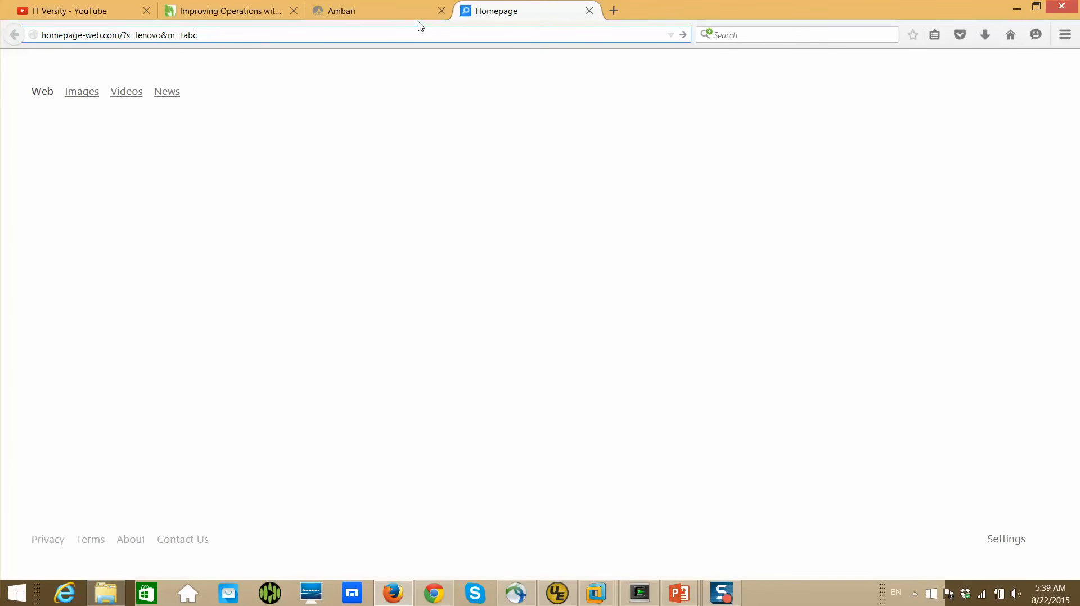
pyautogui.press('BackSpace')
pyautogui.press('BackSpace')
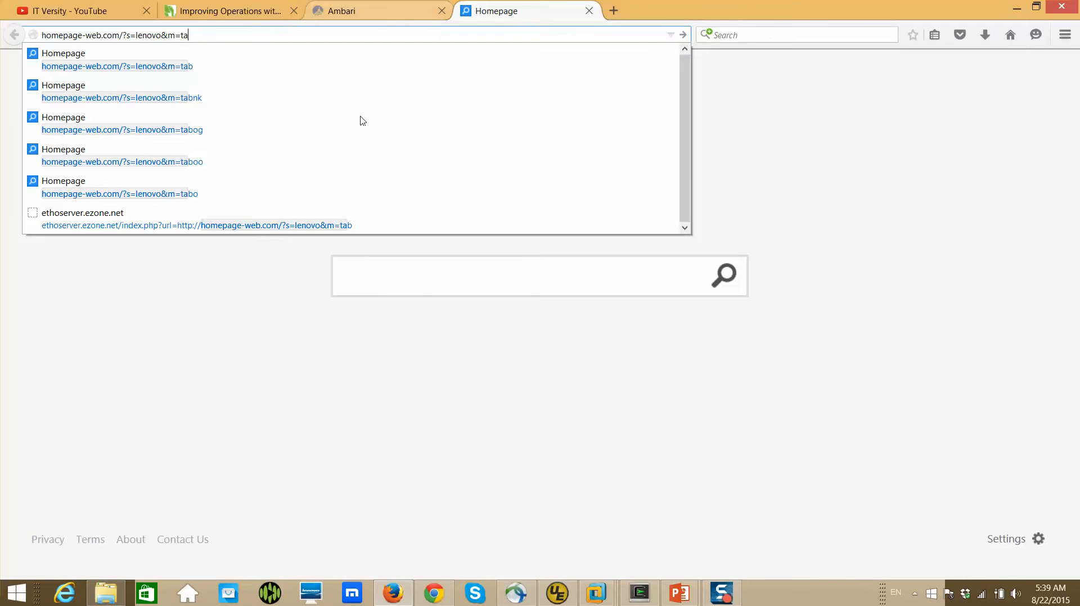
pyautogui.click(443, 599)
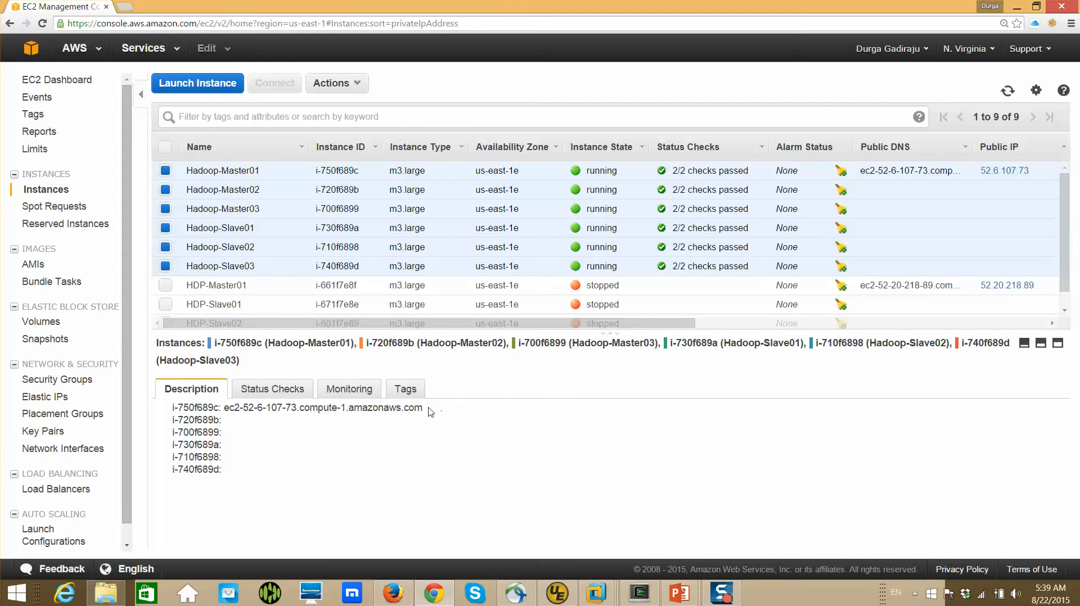
pyautogui.moveTo(428, 411); pyautogui.dragTo(228, 414)
pyautogui.hotkey('ctrl', 'c')
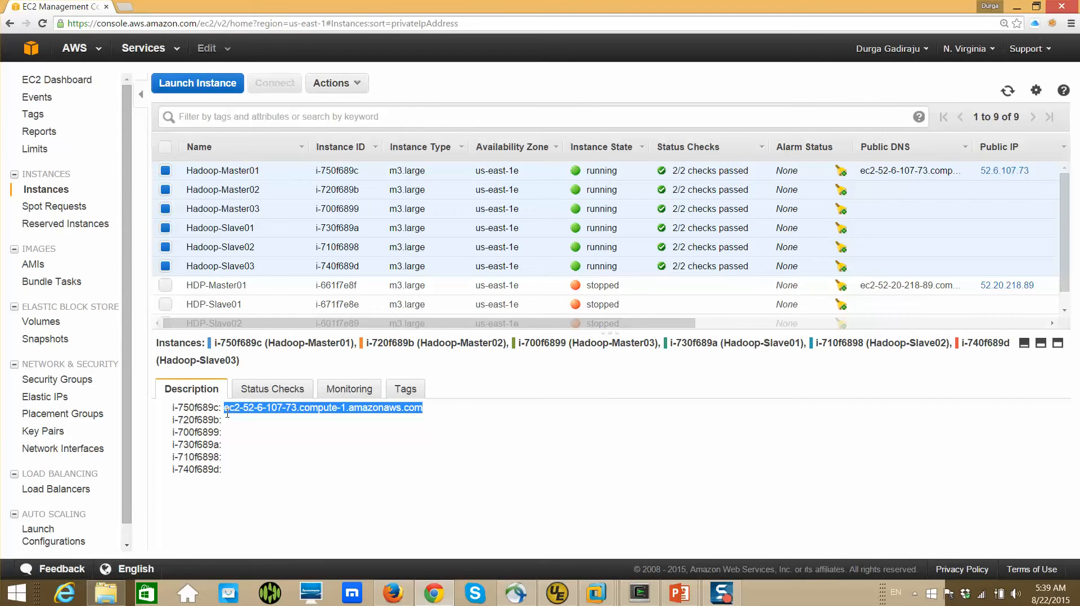
# Switch back to Firefox and load ec2-52-6-107-73.compute-1.amazonaws.com:8080 in the new tab
pyautogui.hotkey('alt', 'Tab')
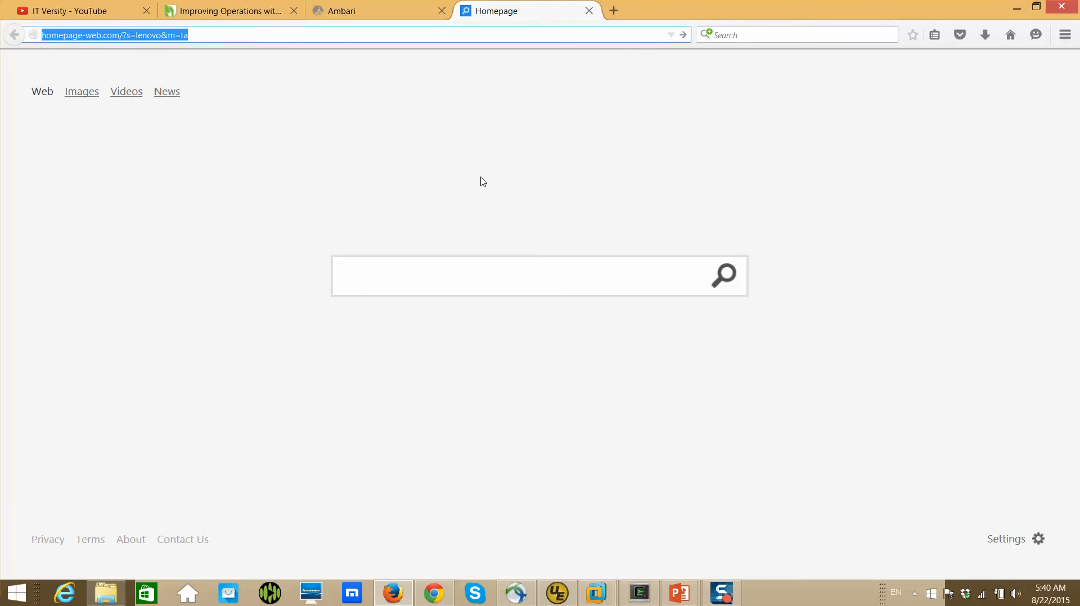
pyautogui.hotkey('ctrl', 'v')
pyautogui.write(':8080')
pyautogui.press('Return')
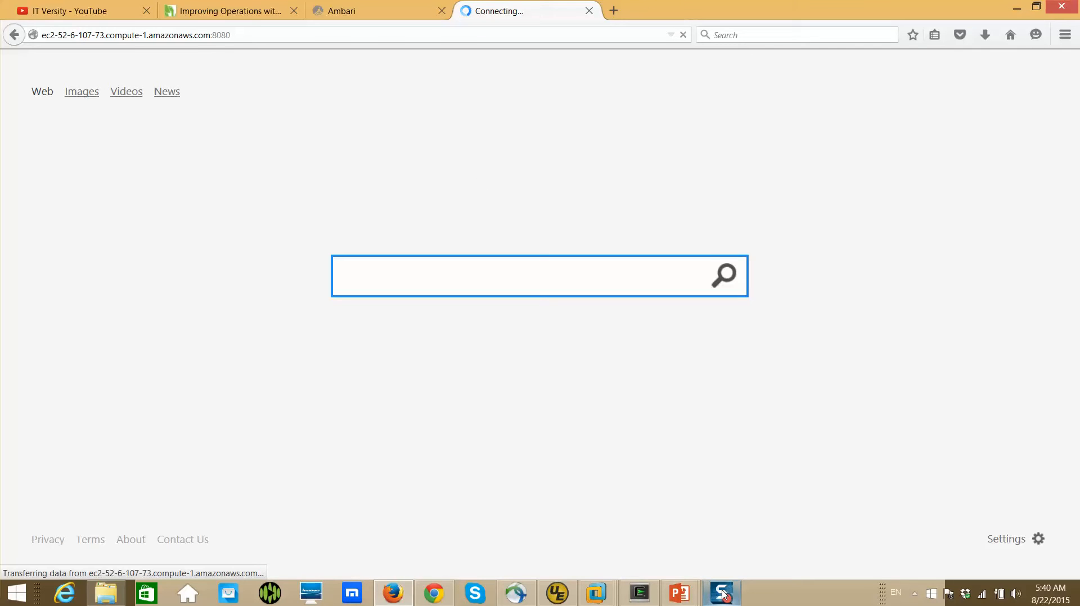
# Sign in to Ambari with the username admin and the account password
pyautogui.write('admin')
pyautogui.press('Tab')
pyautogui.write('admin')
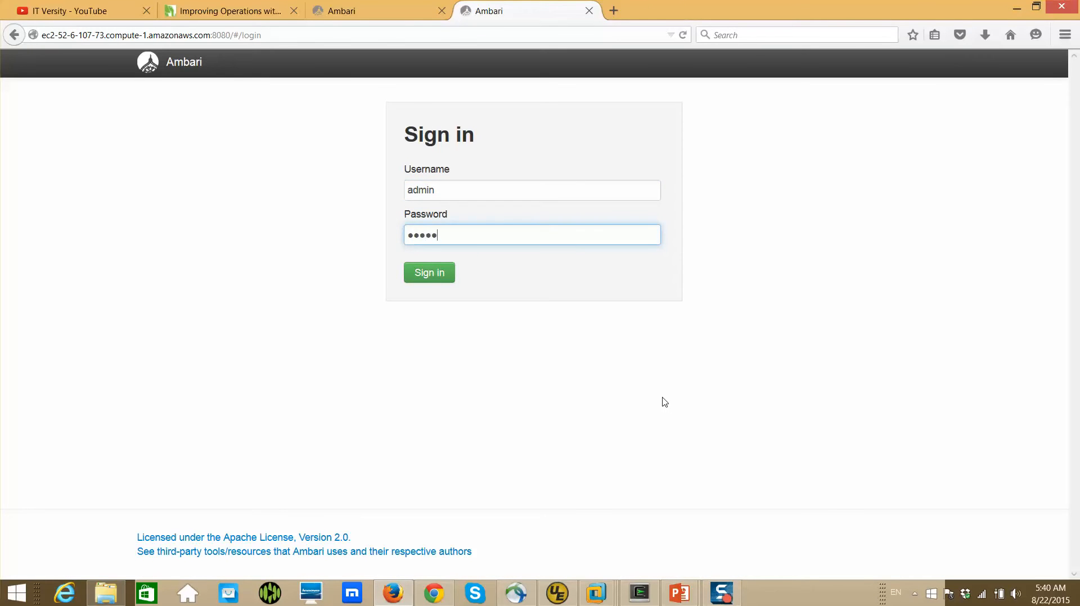
pyautogui.press('Return')
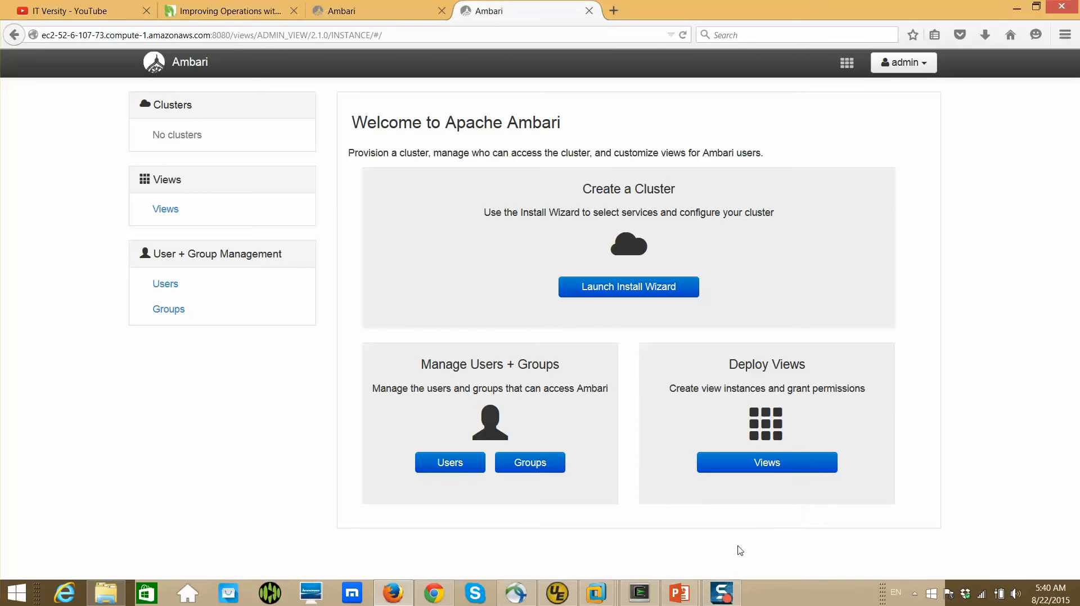
# Launch the cluster install wizard, name the cluster hdp and continue to stack selection
pyautogui.click(640, 290)
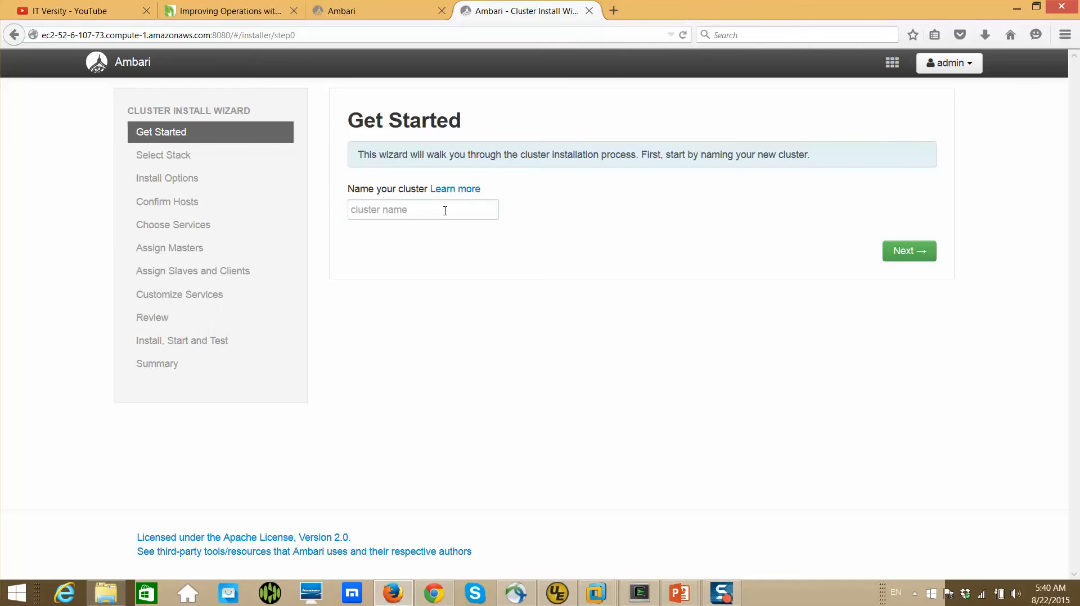
pyautogui.click(445, 211)
pyautogui.write('hdp')
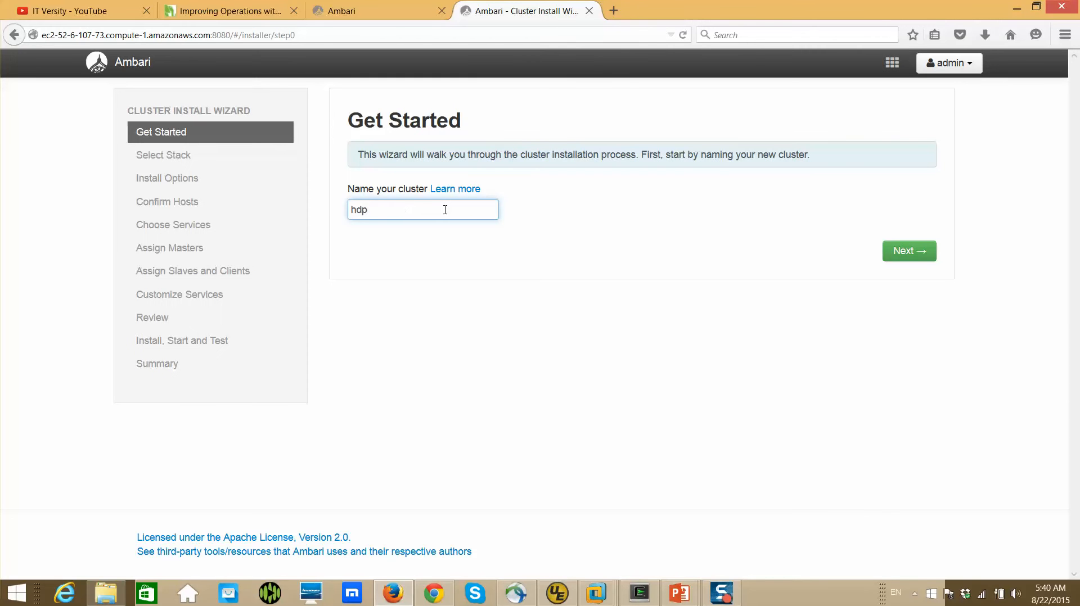
pyautogui.click(903, 255)
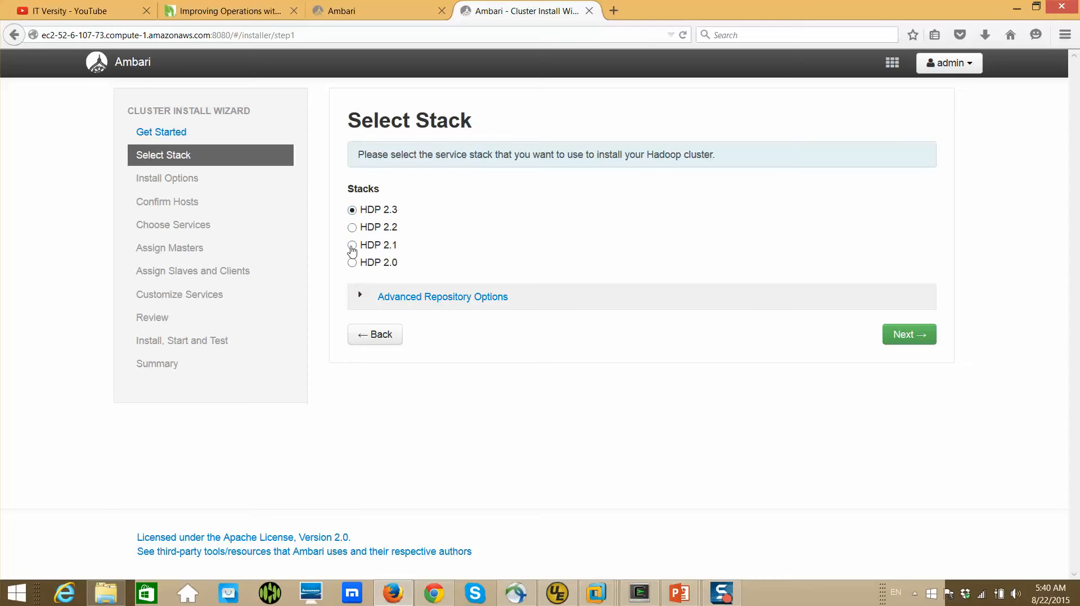
# In the advanced repository options, replace the host in the redhat6 HDP-2.3 base URL with ec2-52-6-107-73.compute-1.amazonaws.com/yum
pyautogui.click(363, 302)
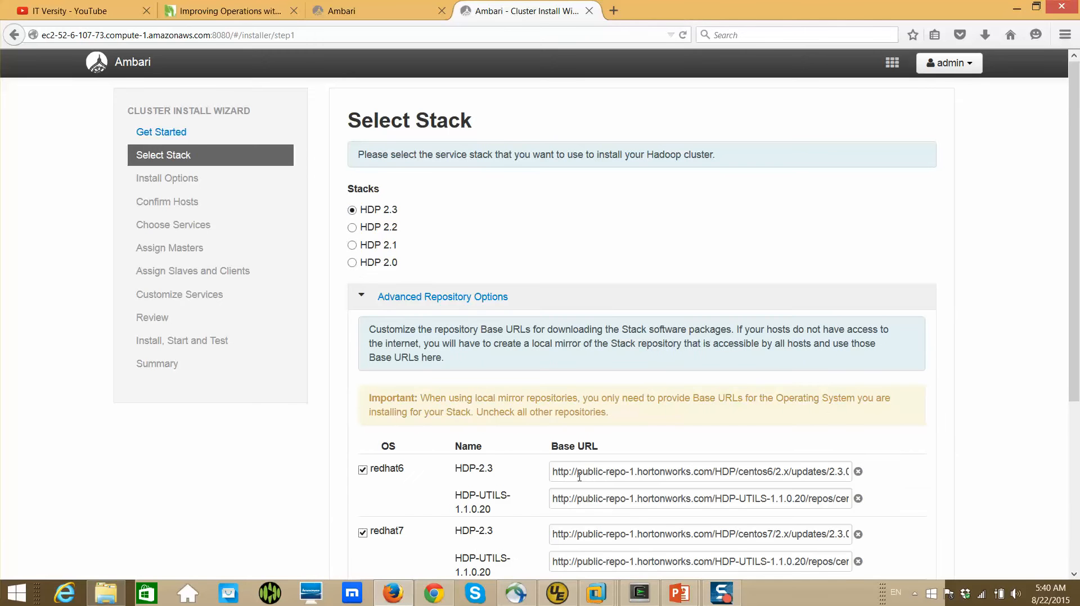
pyautogui.moveTo(577, 473); pyautogui.dragTo(711, 472)
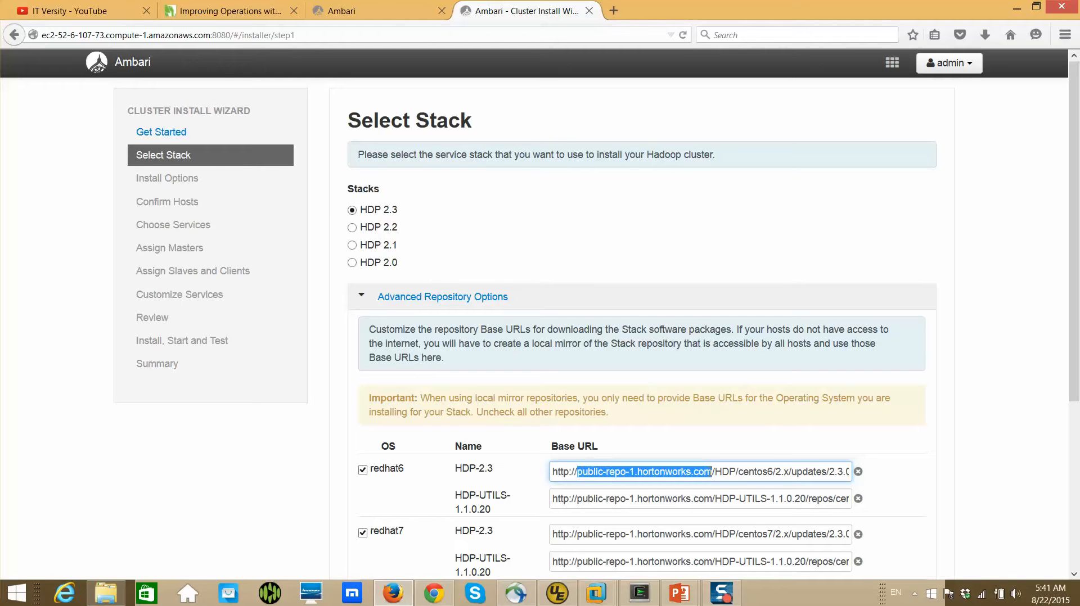
pyautogui.hotkey('ctrl', 'v')
pyautogui.write('/yum')
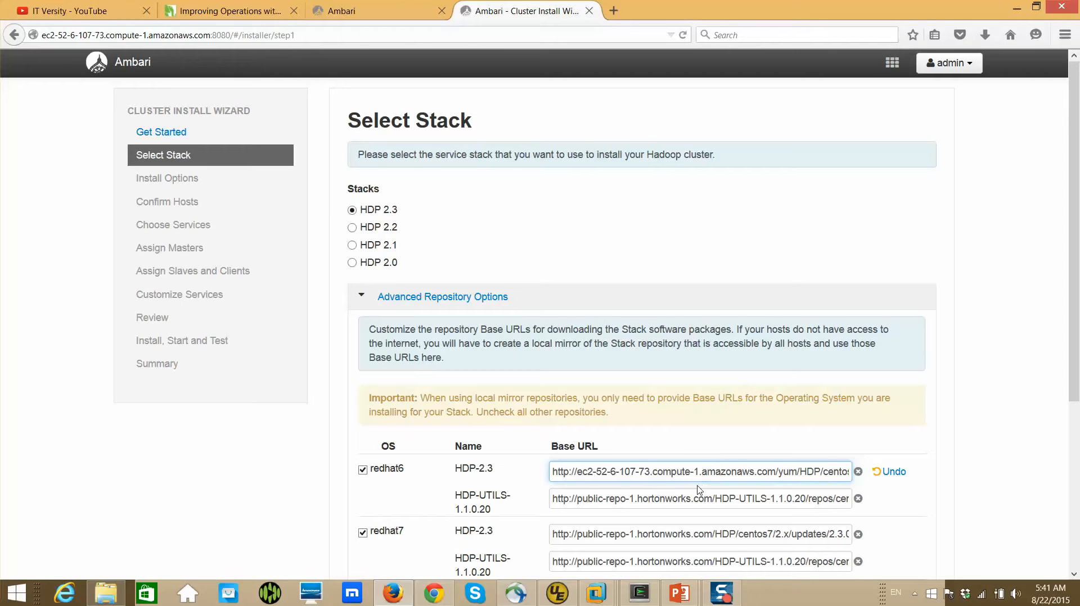
# Replace the host in the redhat6 HDP-UTILS-1.1.0.20 base URL with ec2-52-6-107-73.compute-1.amazonaws.com/yum
pyautogui.click(576, 500)
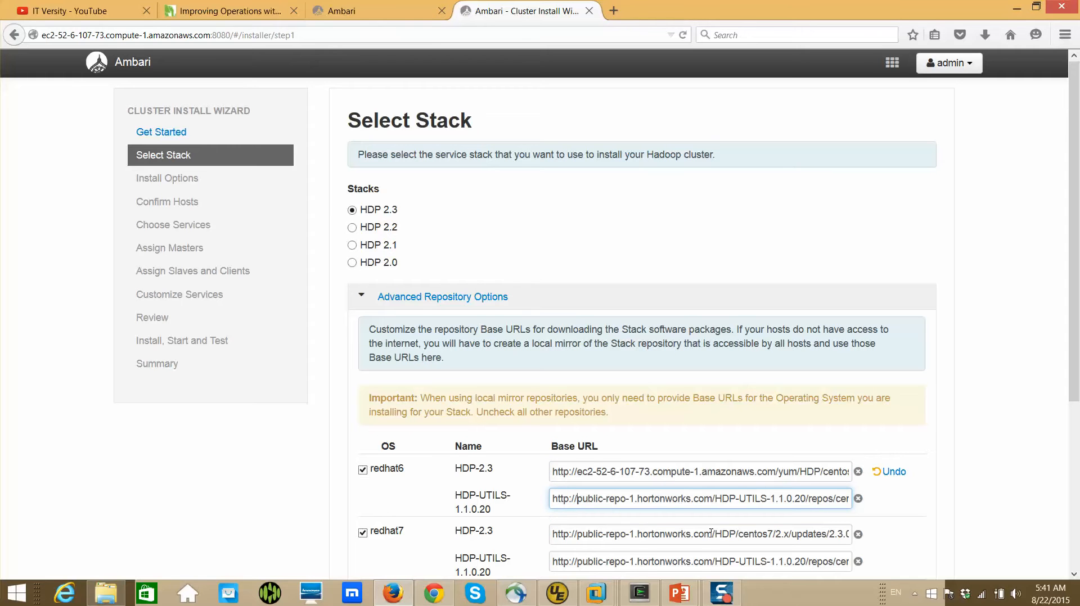
pyautogui.keyDown('shift'); pyautogui.click(711, 502); pyautogui.keyUp('shift')
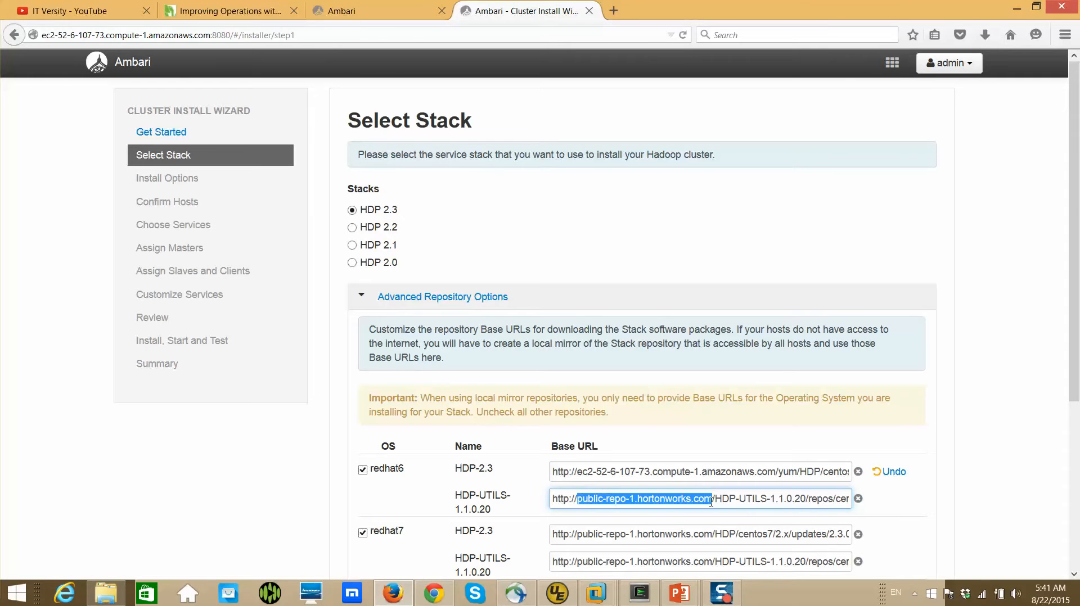
pyautogui.hotkey('ctrl', 'v')
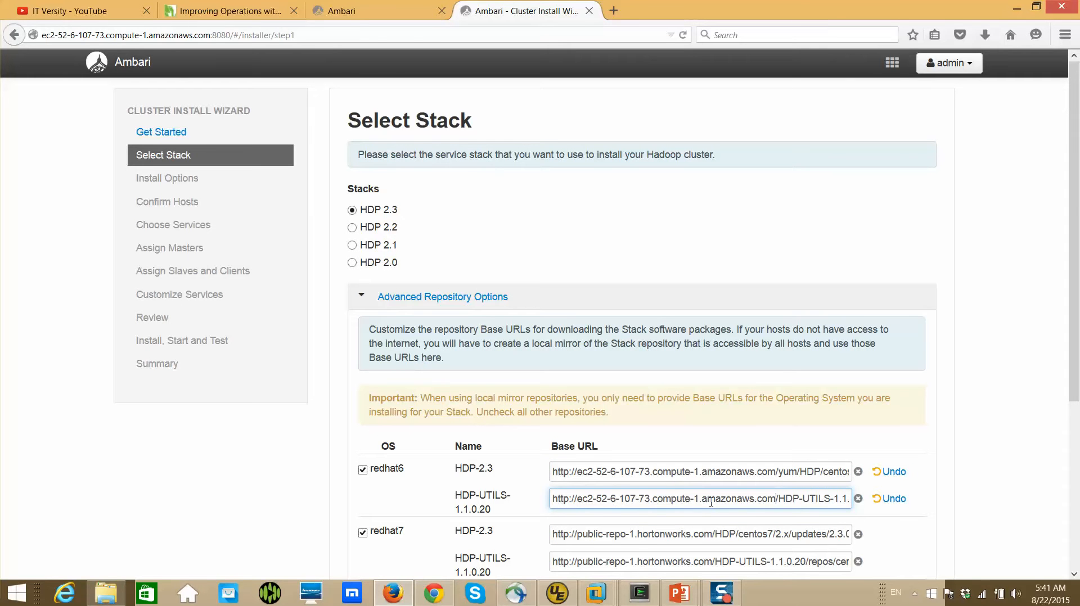
pyautogui.write('/yum/')
# Exclude the redhat7 and suse11 repositories and continue to the install options
pyautogui.scroll(-4, 838, 329)
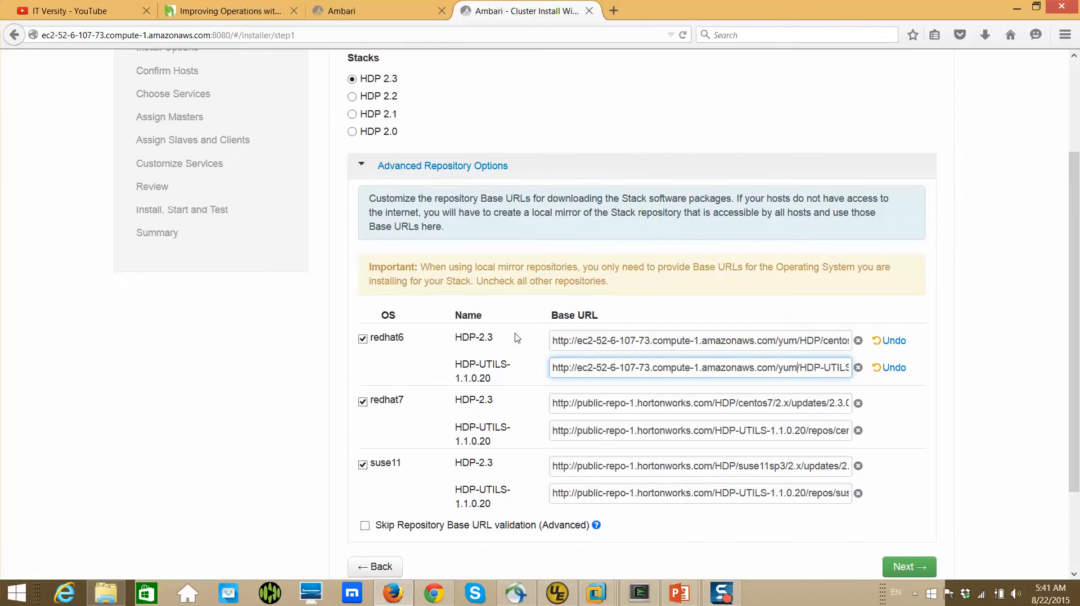
pyautogui.click(362, 402)
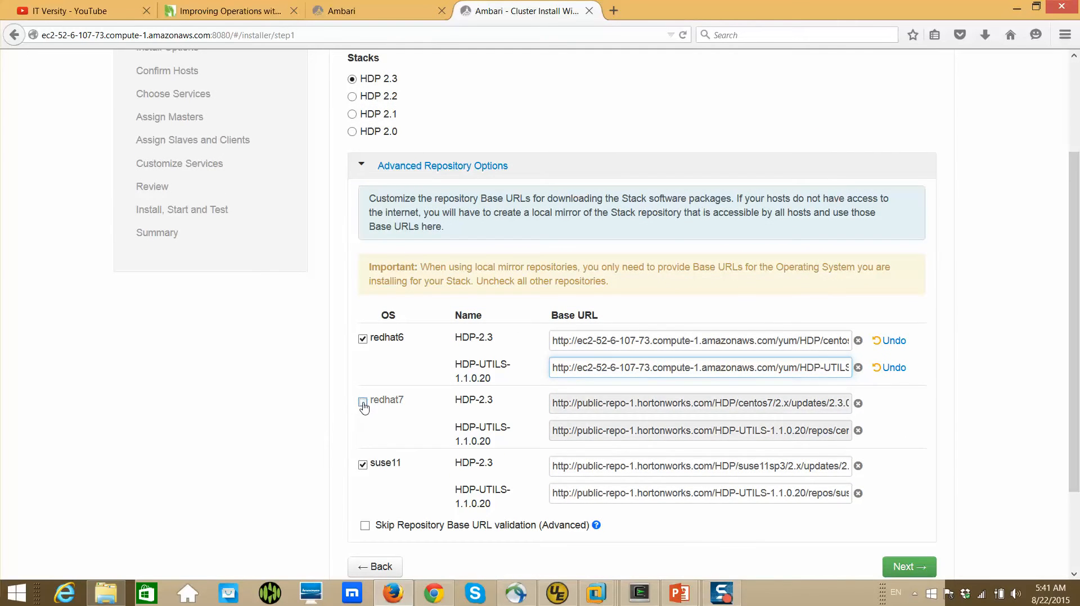
pyautogui.click(363, 466)
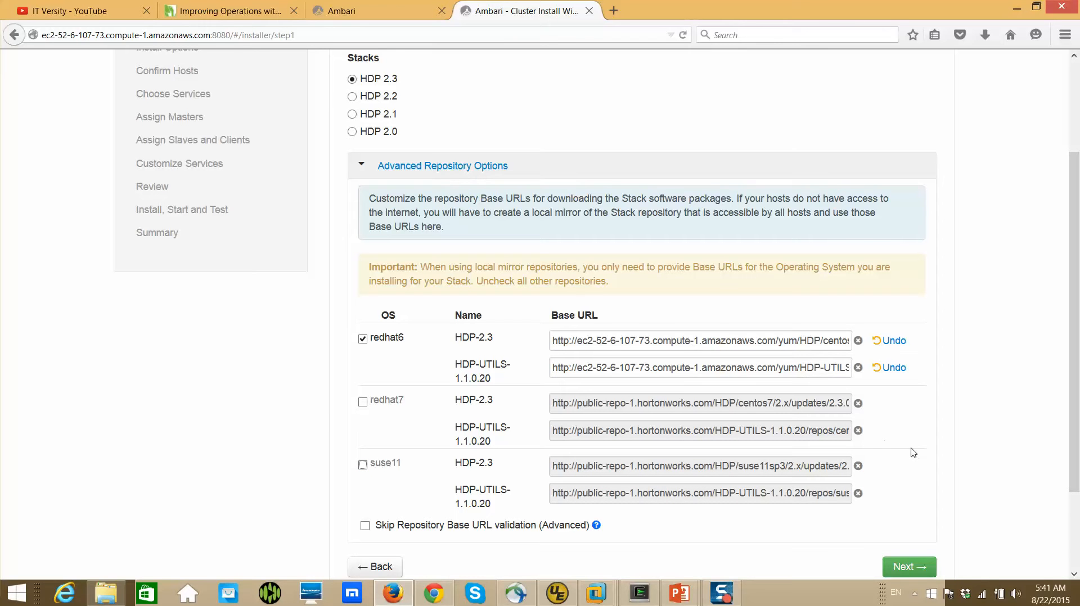
pyautogui.scroll(-3, 974, 438)
pyautogui.scroll(-1, 975, 438)
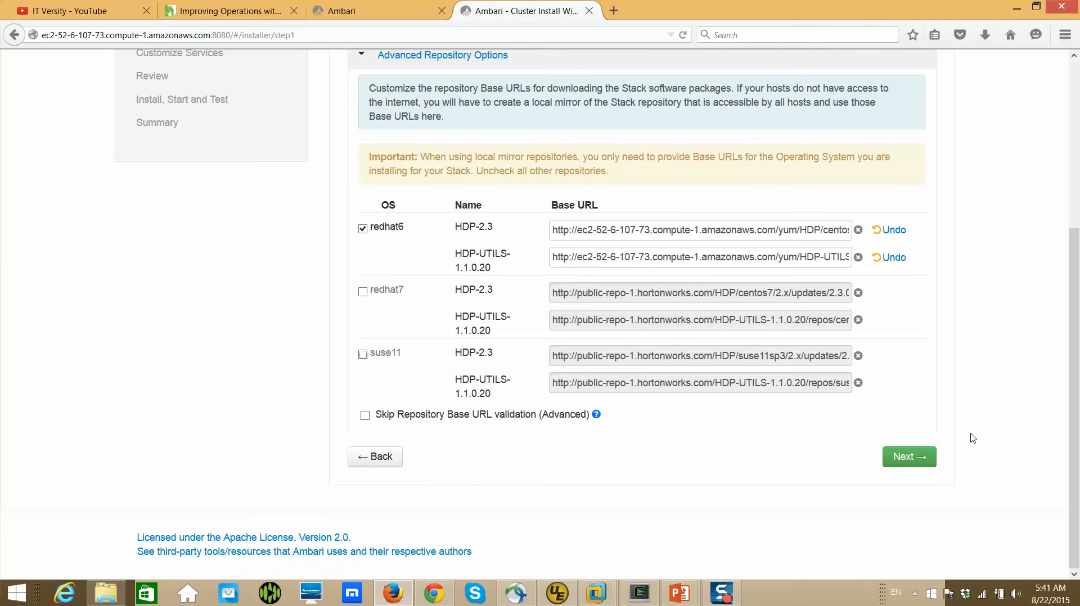
pyautogui.click(915, 459)
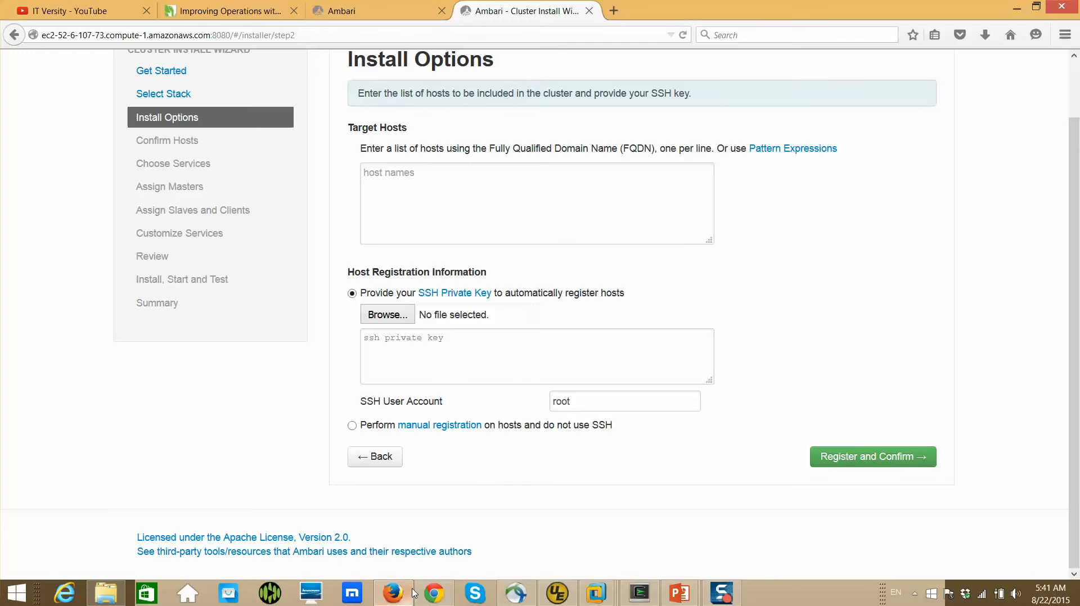
# Switch to the terminal and end the root session on hdpserver with exit
pyautogui.moveTo(414, 593)
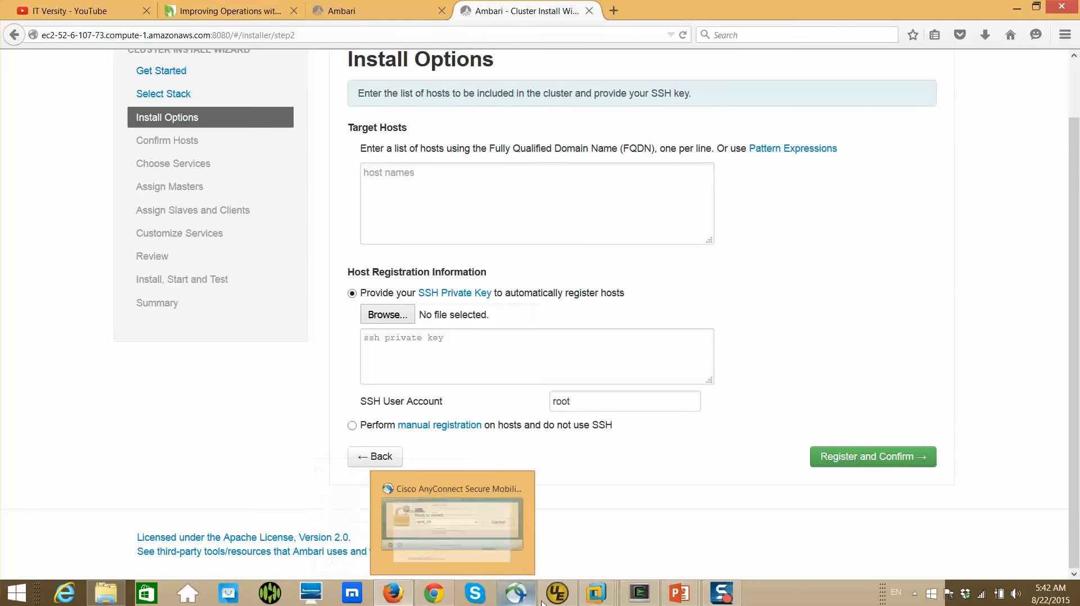
pyautogui.click(638, 600)
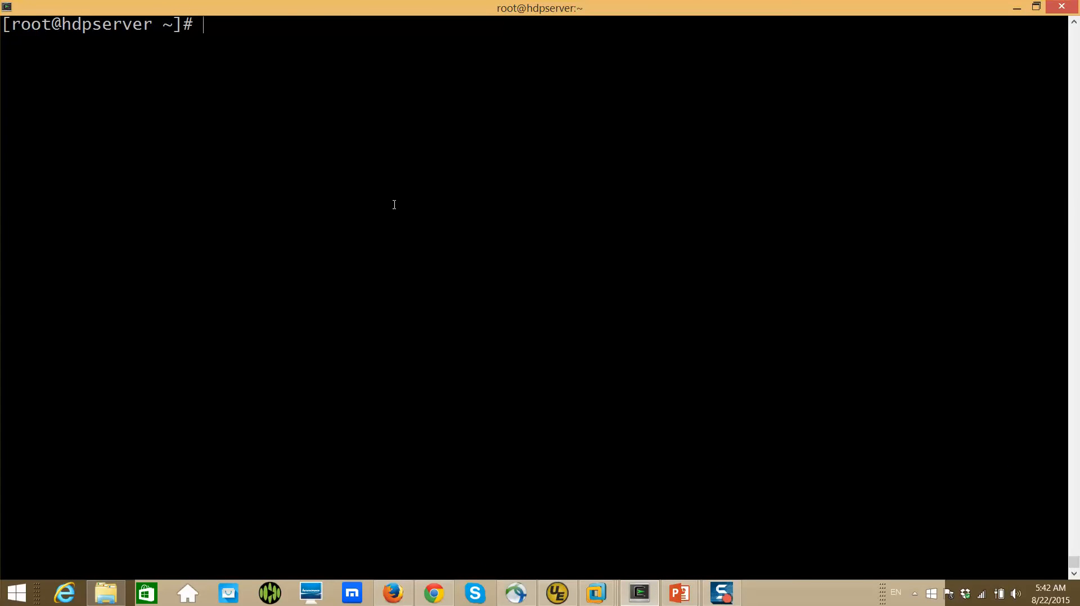
pyautogui.write('exit')
pyautogui.press('Return')
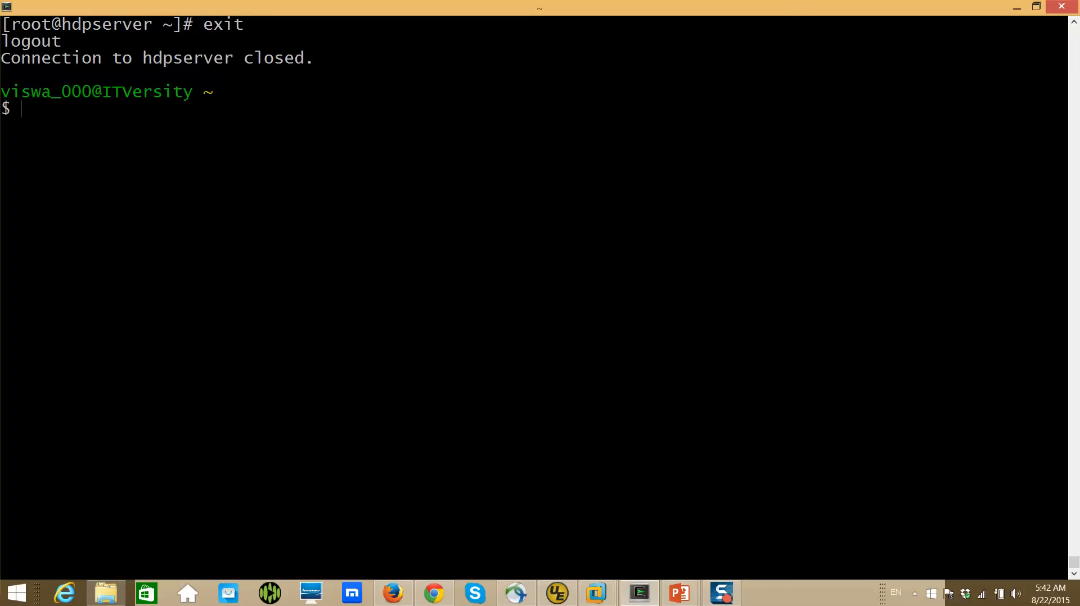
# Print the contents of the private key file in ~/.ec2 with cat, adding blank prompts after the output
pyautogui.write('cat ~/.ec2/dgadiraju')
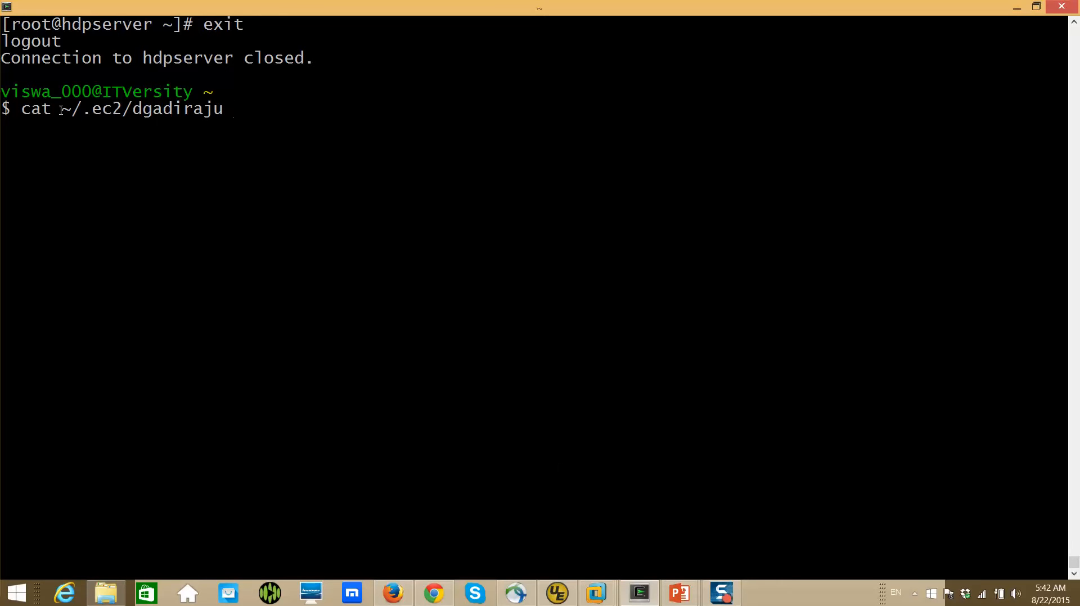
pyautogui.moveTo(52, 110); pyautogui.dragTo(72, 110)
pyautogui.moveTo(133, 110); pyautogui.dragTo(219, 110)
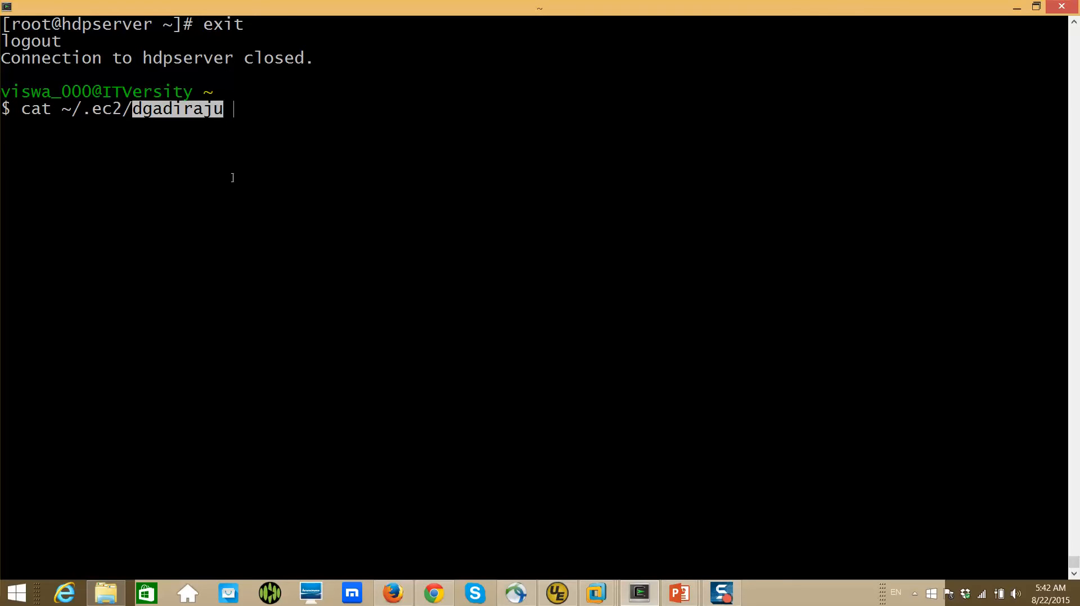
pyautogui.click(235, 199)
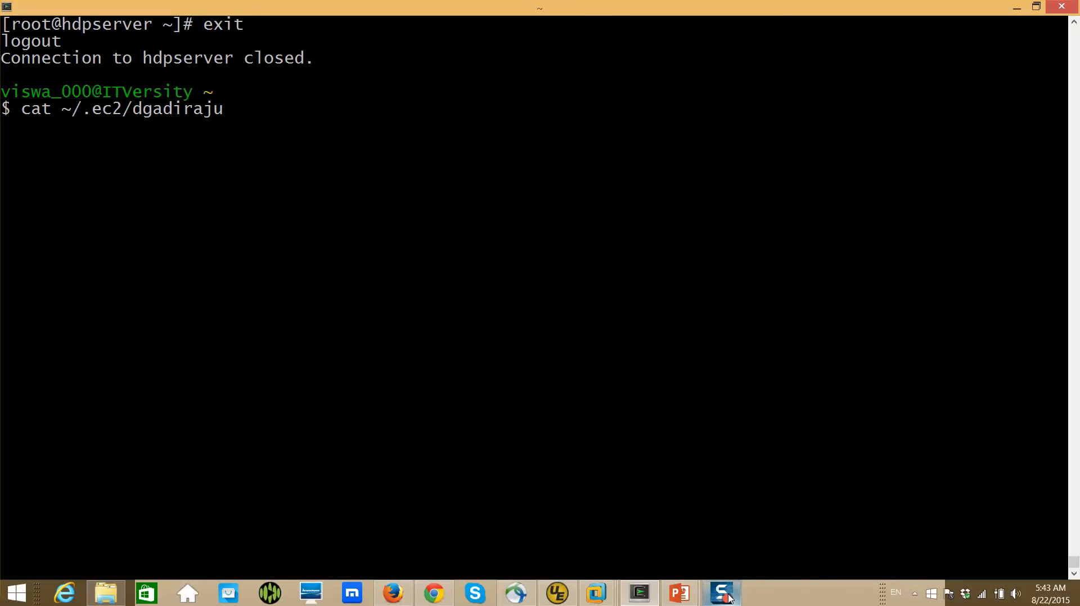
pyautogui.press('Return')
pyautogui.press('Return')
pyautogui.press('Return')
pyautogui.press('Return')
pyautogui.press('Return')
pyautogui.press('Return')
pyautogui.press('Return')
pyautogui.press('Return')
pyautogui.press('Return')
pyautogui.press('Return')
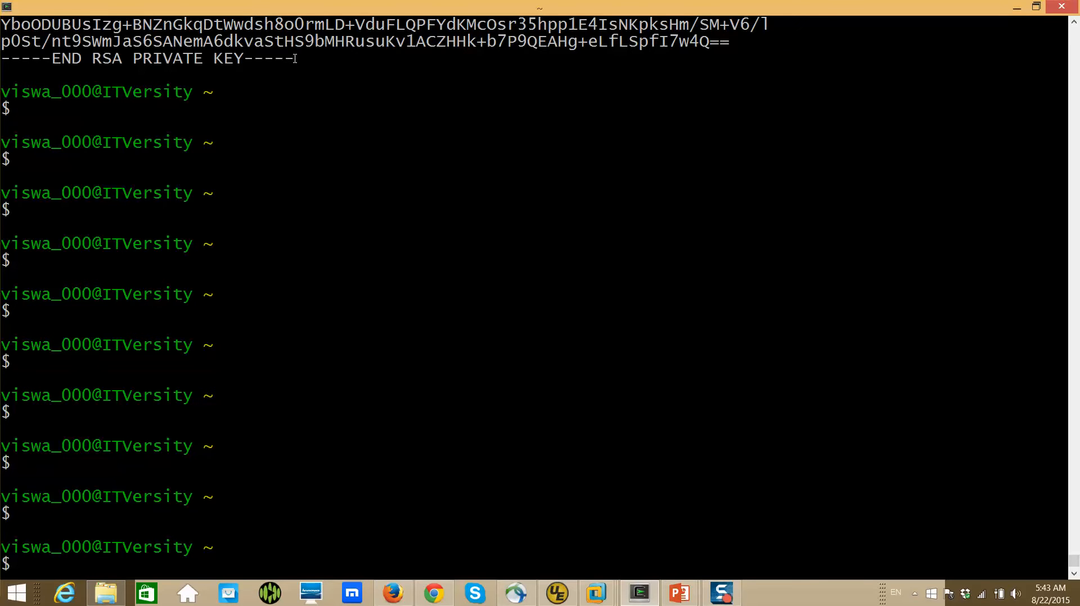
# Switch back to Ambari in Firefox and paste the SSH private key into the host registration information
pyautogui.hotkey('alt', 'Tab')
pyautogui.hotkey('alt', 'Tab')
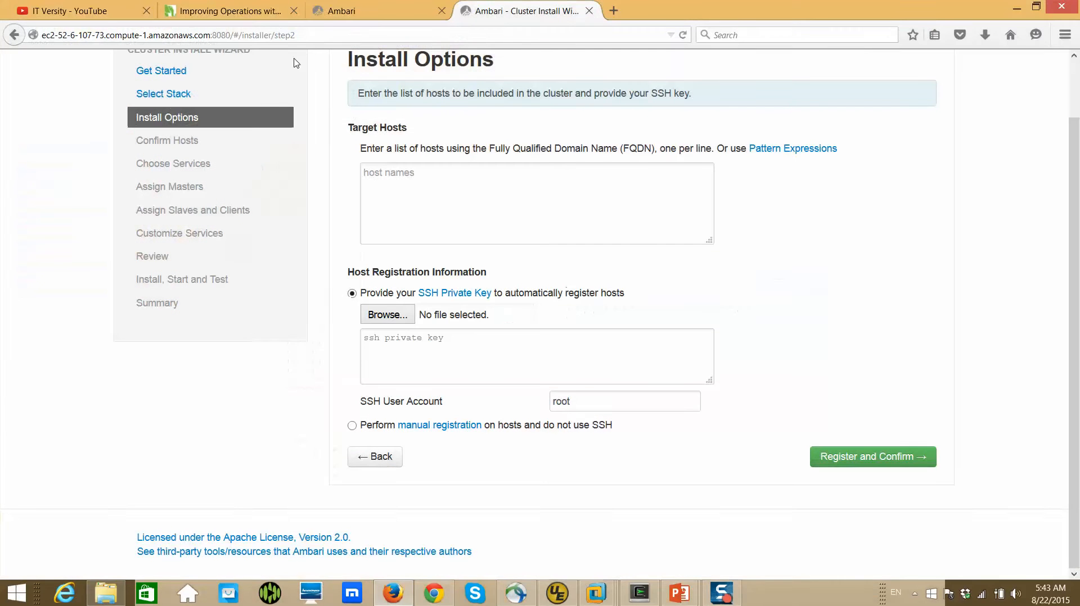
pyautogui.click(435, 348)
pyautogui.hotkey('ctrl', 'v')
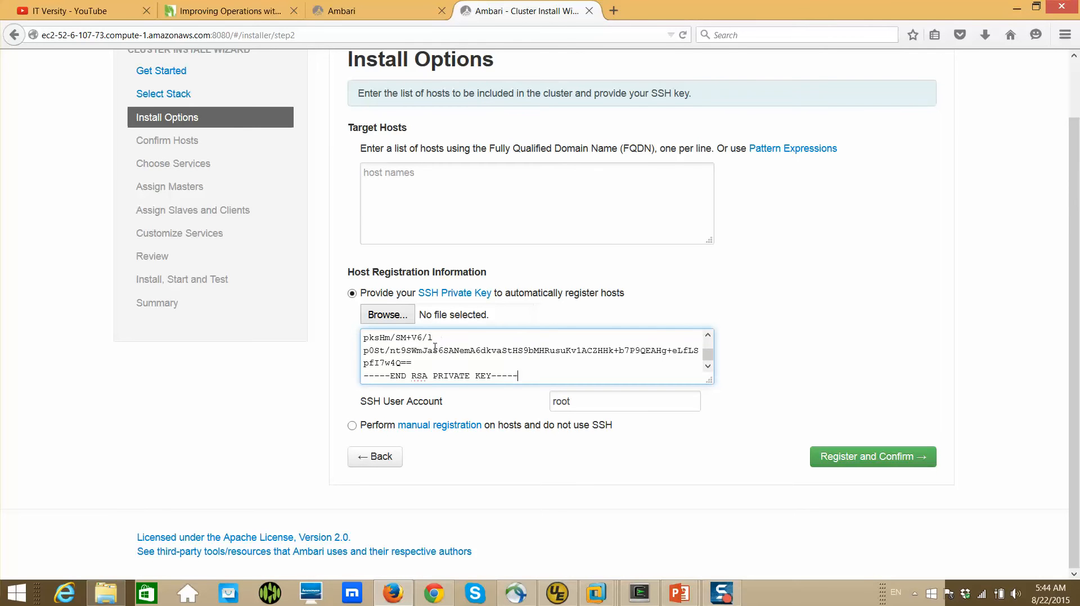
# Look up the Hadoop instances' private DNS names in Chrome's EC2 console, then return to Ambari's Target Hosts field in Firefox
pyautogui.click(481, 191)
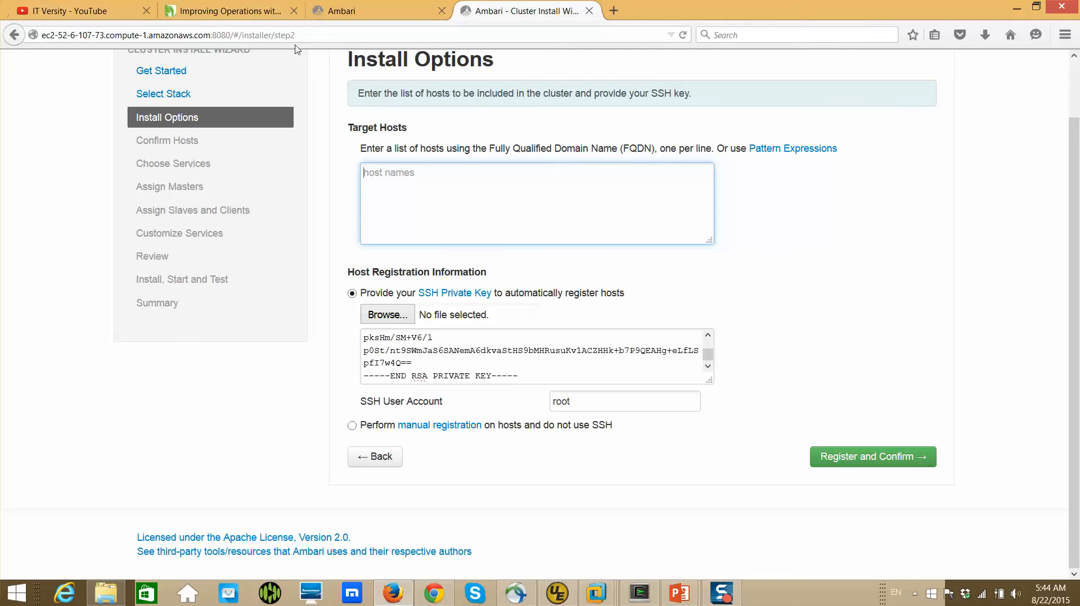
pyautogui.click(437, 595)
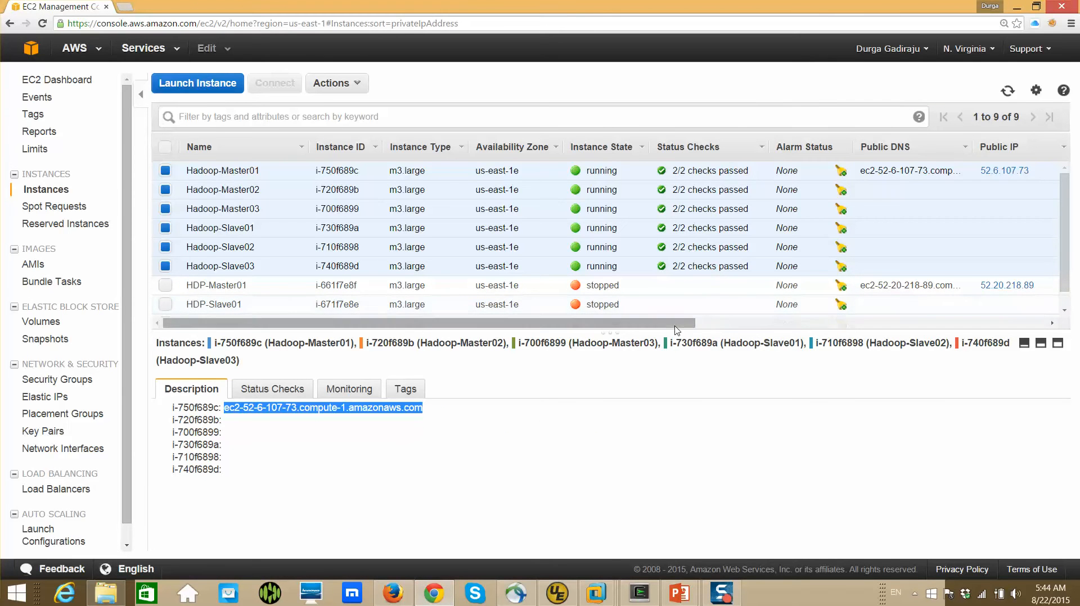
pyautogui.moveTo(690, 324); pyautogui.dragTo(883, 325)
pyautogui.moveTo(957, 398); pyautogui.dragTo(1018, 425)
pyautogui.moveTo(675, 327); pyautogui.dragTo(976, 415)
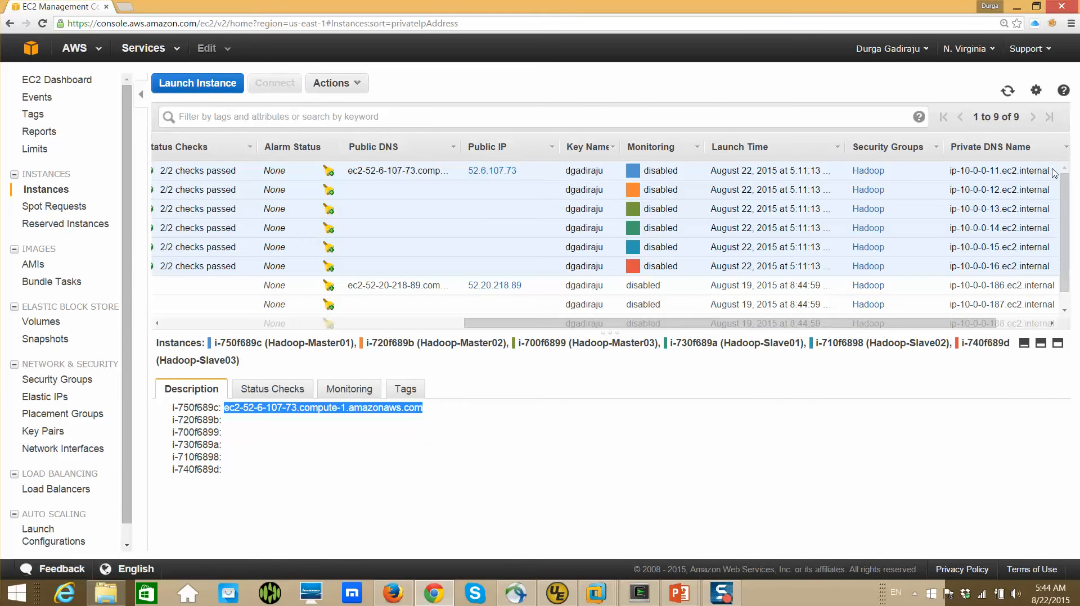
pyautogui.hotkey('alt', 'Tab')
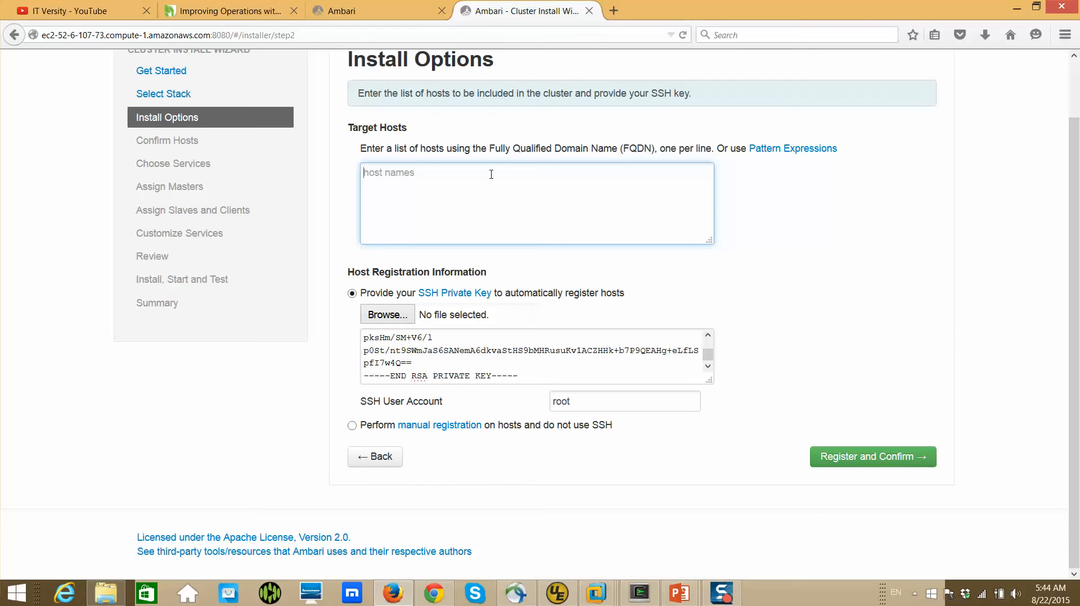
# Enter the target hosts as the pattern expression ip-10-0-0-[11-16].ec2.internal, after checking the pattern expressions help
pyautogui.moveTo(775, 151)
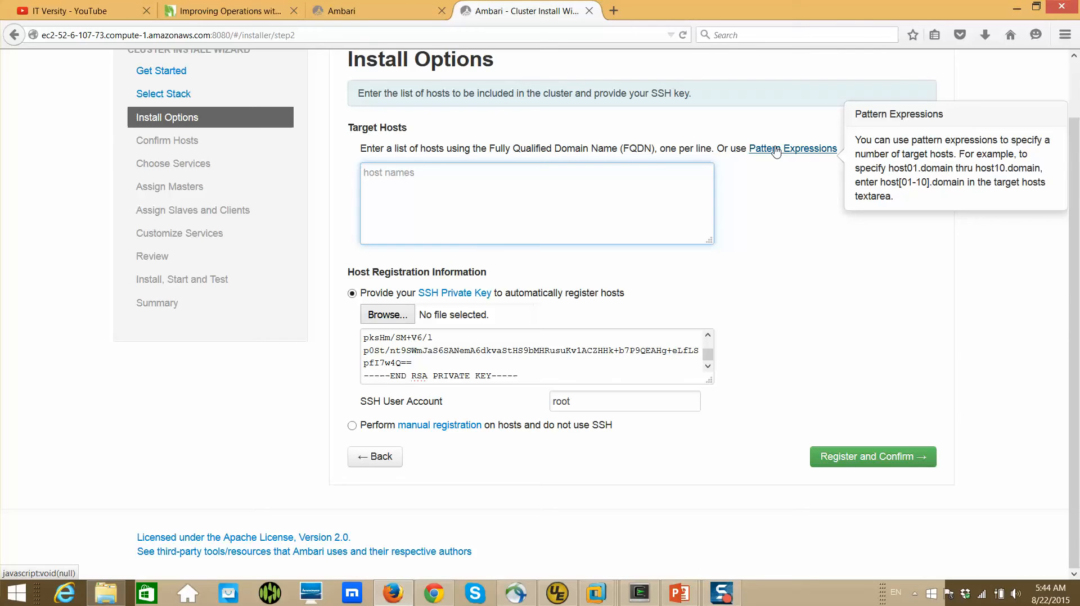
pyautogui.write('ip-10-0')
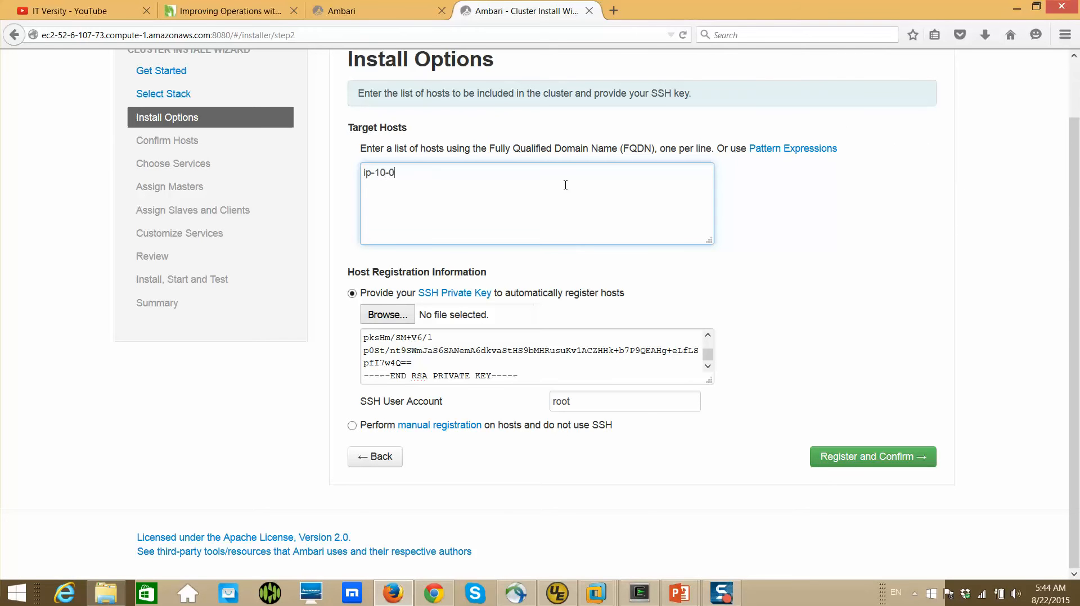
pyautogui.write('-0-[11-16].ec2.internal')
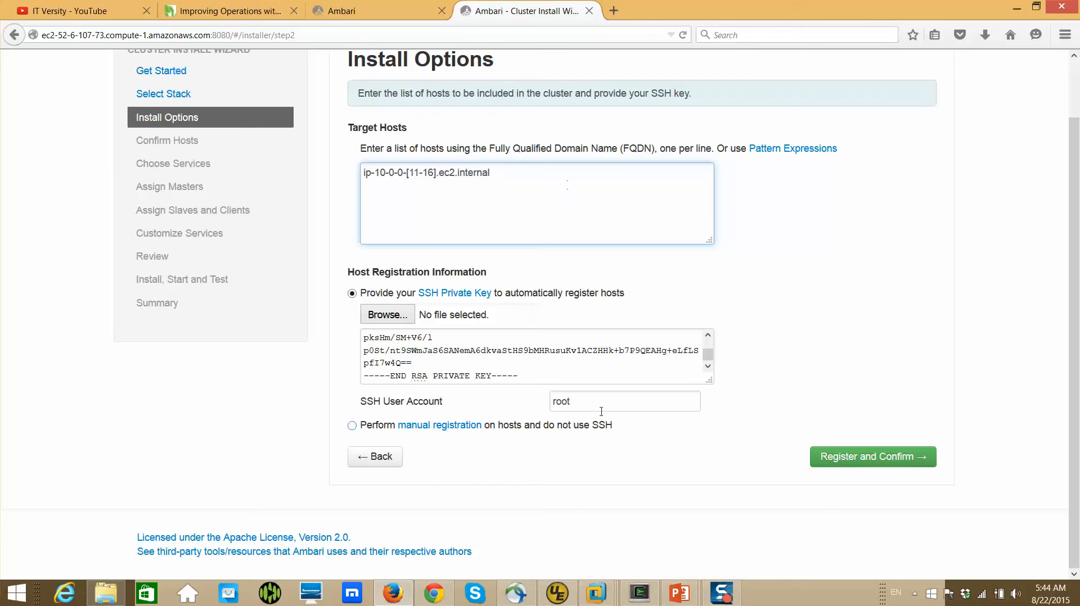
# Set the SSH user account to ec2-user and register the hosts, accepting the expanded host name pattern
pyautogui.doubleClick(594, 405)
pyautogui.write('ec2-user')
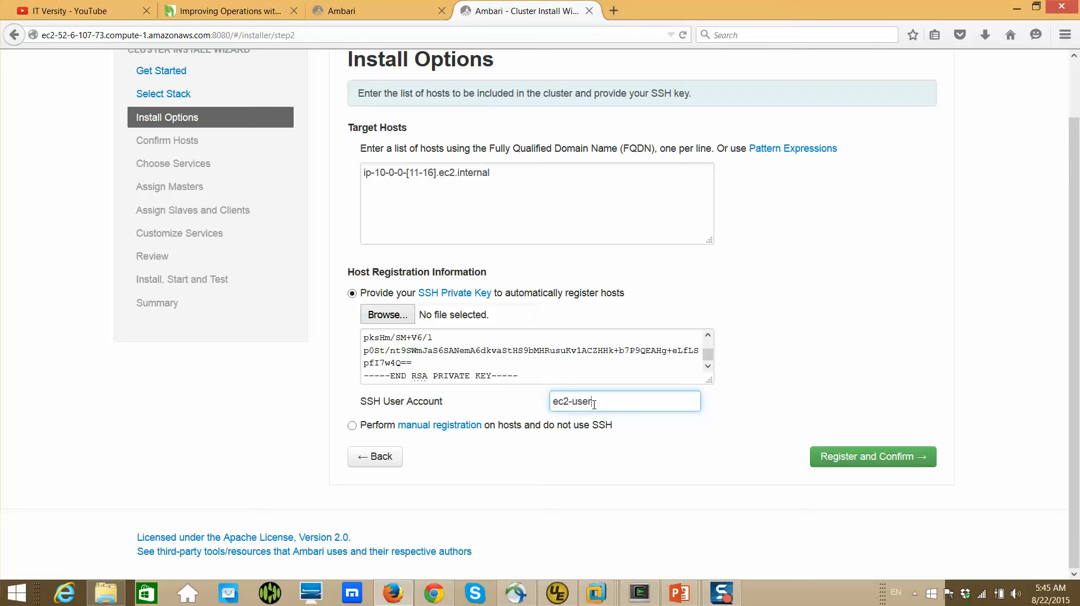
pyautogui.click(869, 459)
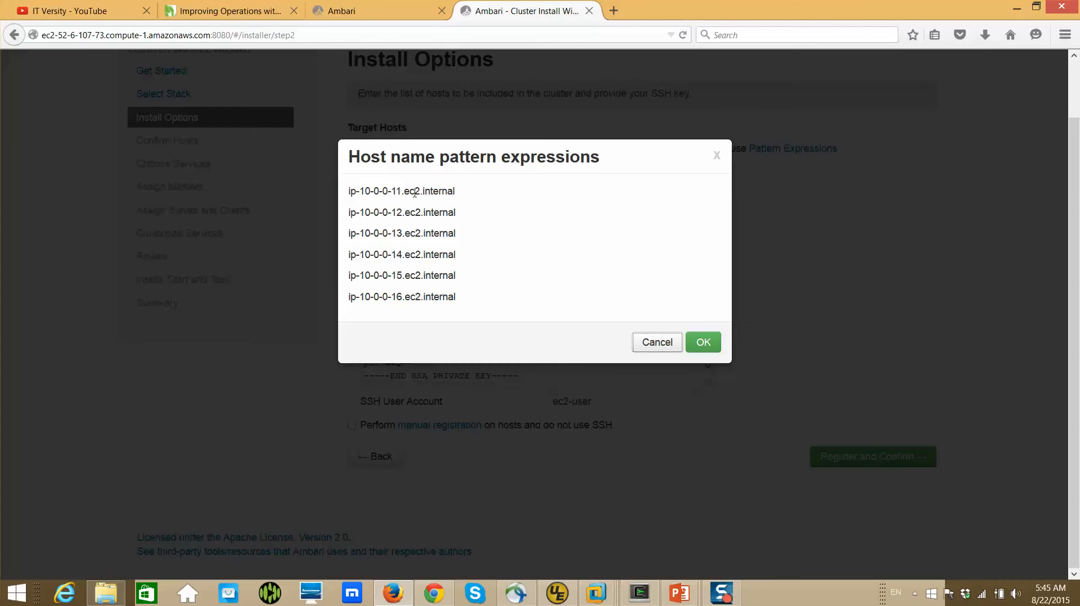
pyautogui.click(703, 342)
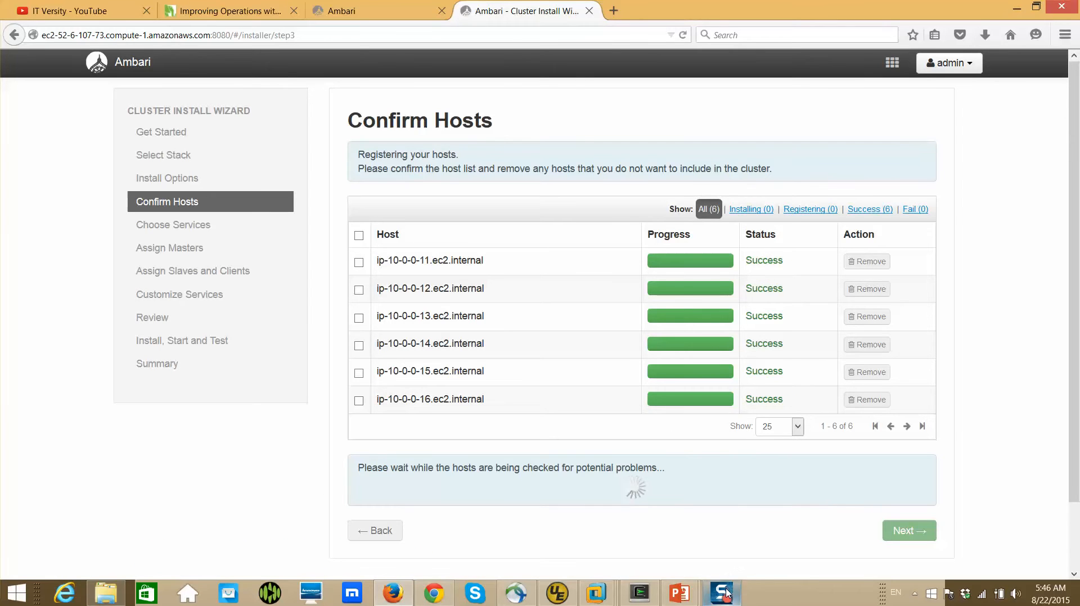
# Accept the registered hosts, continue to service selection and review the list of available services
pyautogui.scroll(-2, 739, 562)
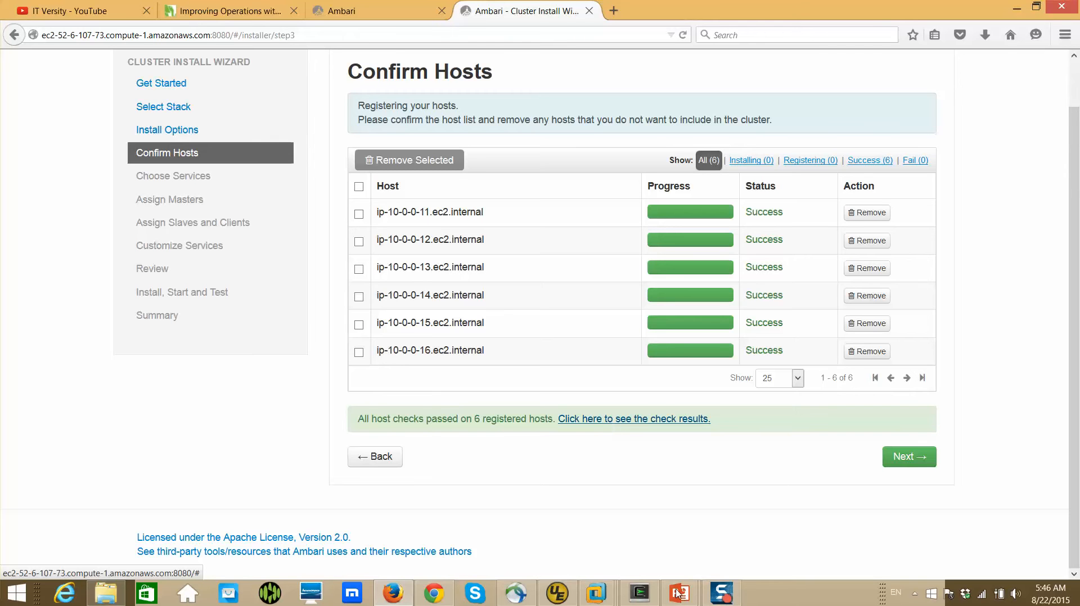
pyautogui.click(911, 465)
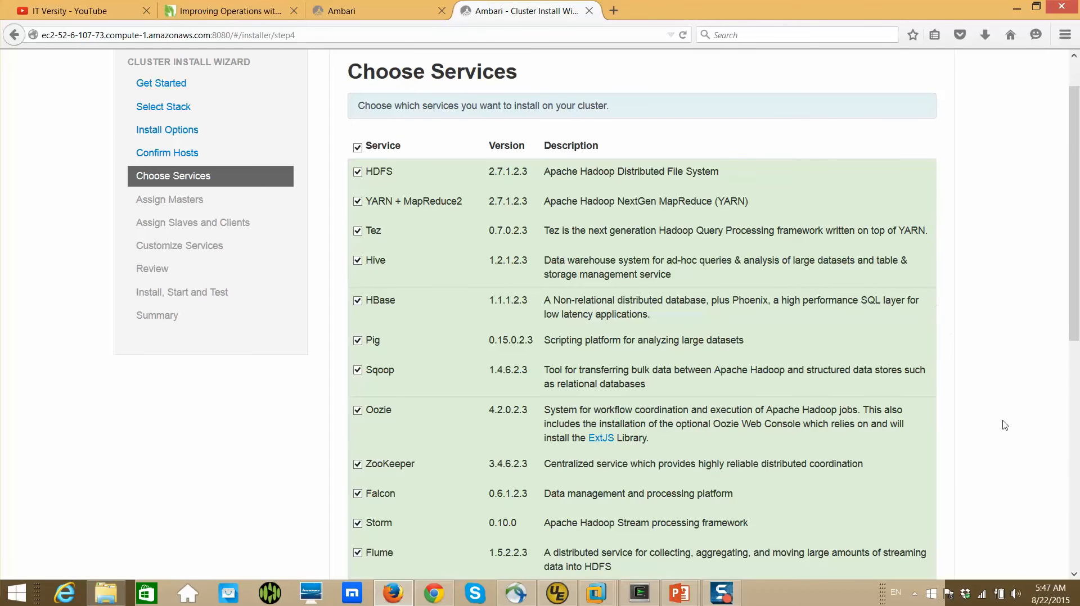
pyautogui.scroll(-8, 1004, 426)
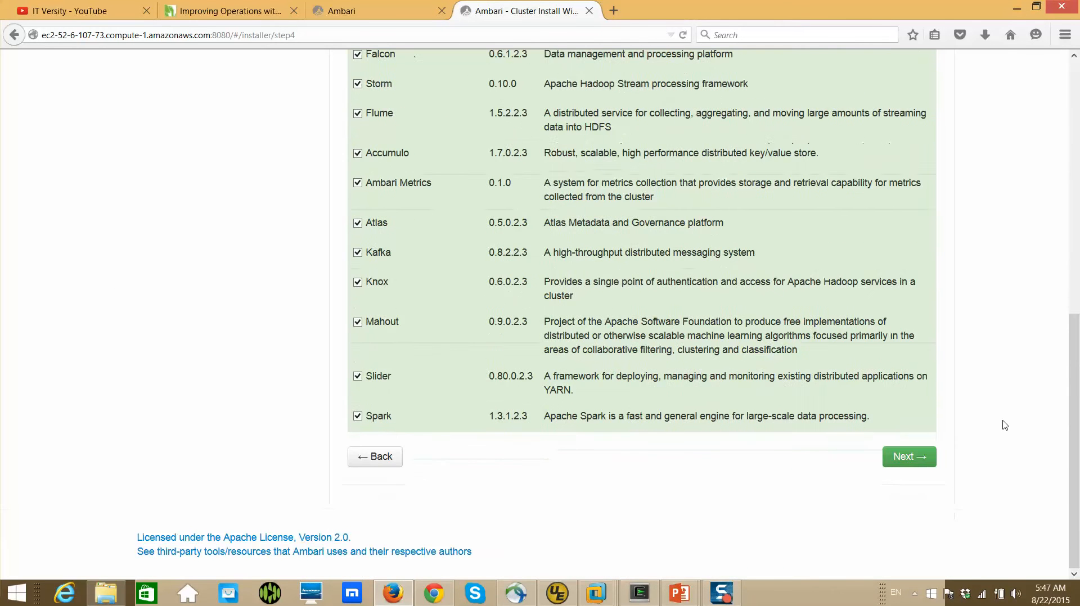
pyautogui.scroll(5, 1004, 426)
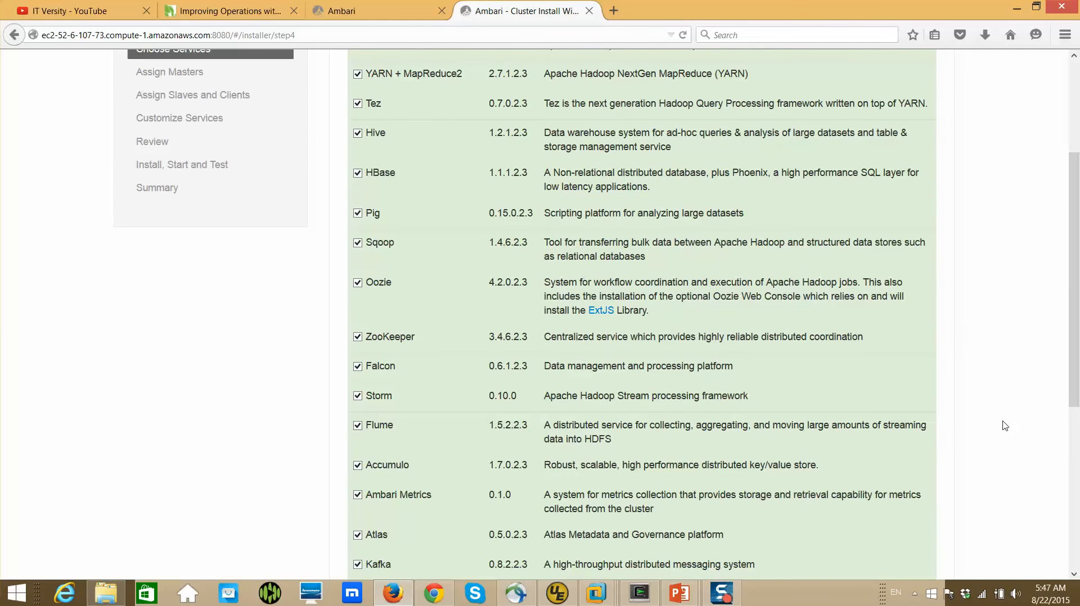
pyautogui.scroll(1, 1005, 426)
pyautogui.scroll(-4, 1004, 426)
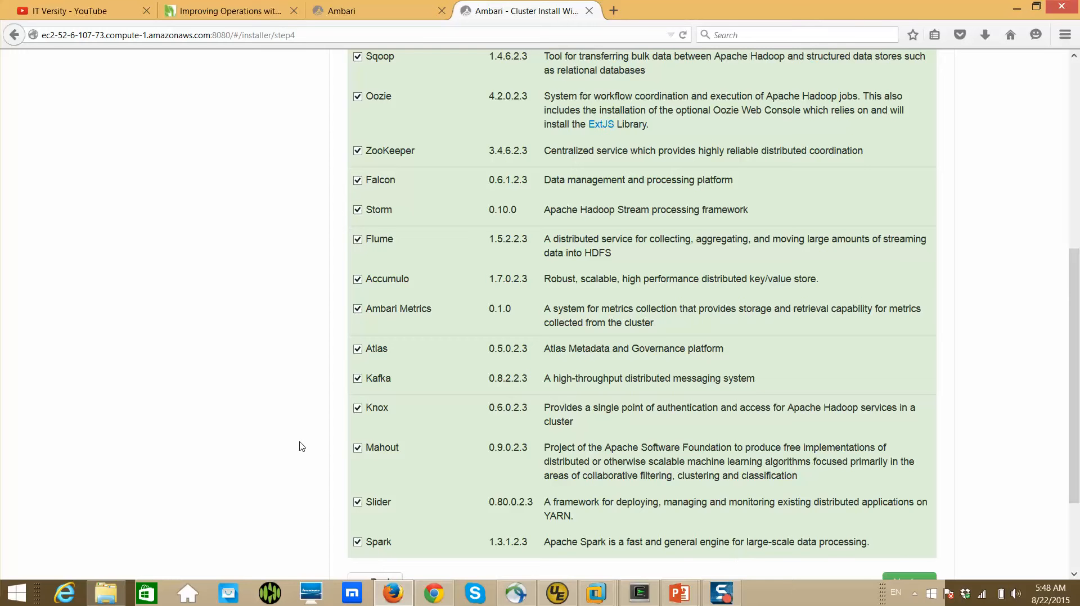
pyautogui.scroll(3, 302, 447)
pyautogui.scroll(5, 302, 447)
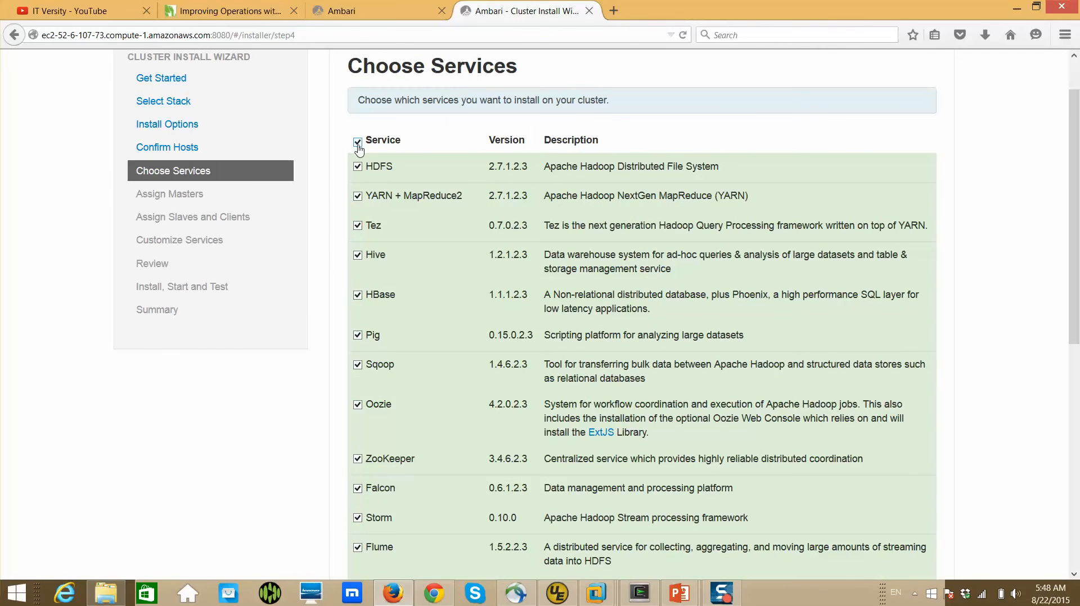
# Deselect all services and select only Ambari Metrics for installation
pyautogui.click(358, 143)
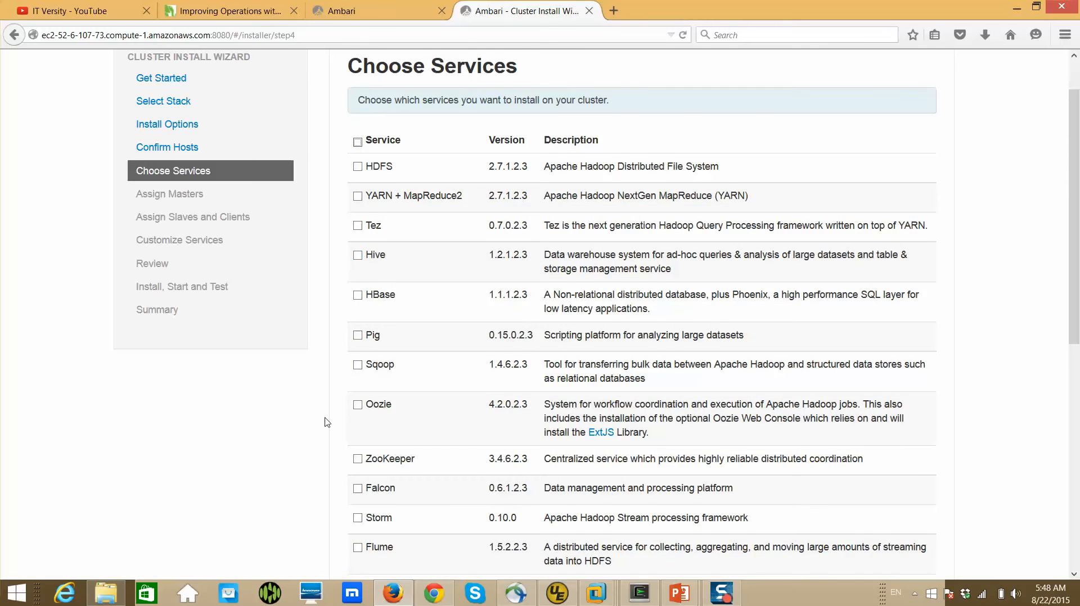
pyautogui.scroll(-3, 326, 424)
pyautogui.scroll(-1, 326, 423)
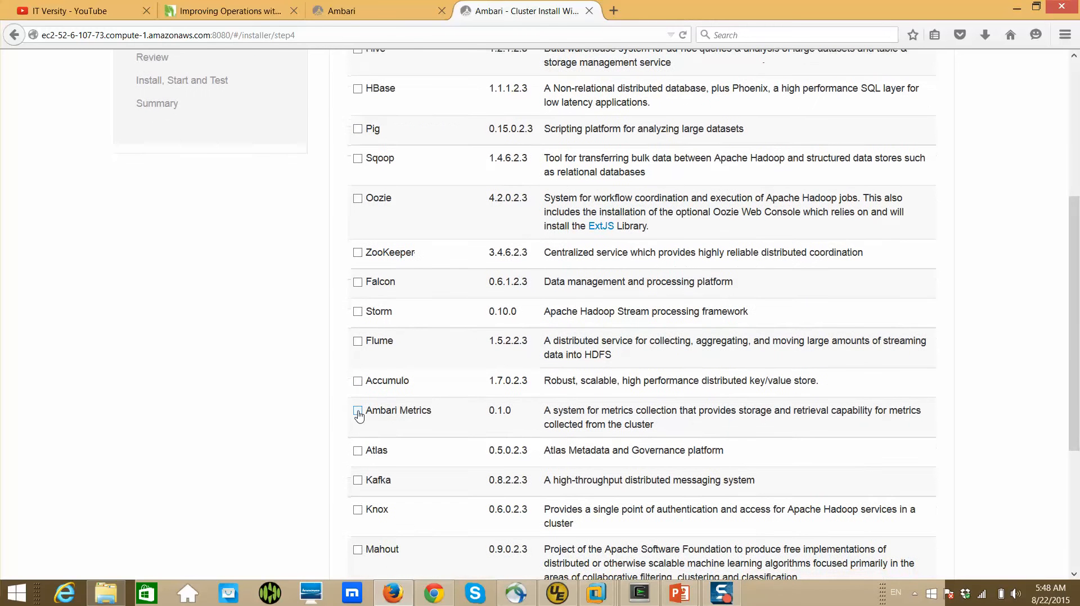
pyautogui.click(357, 411)
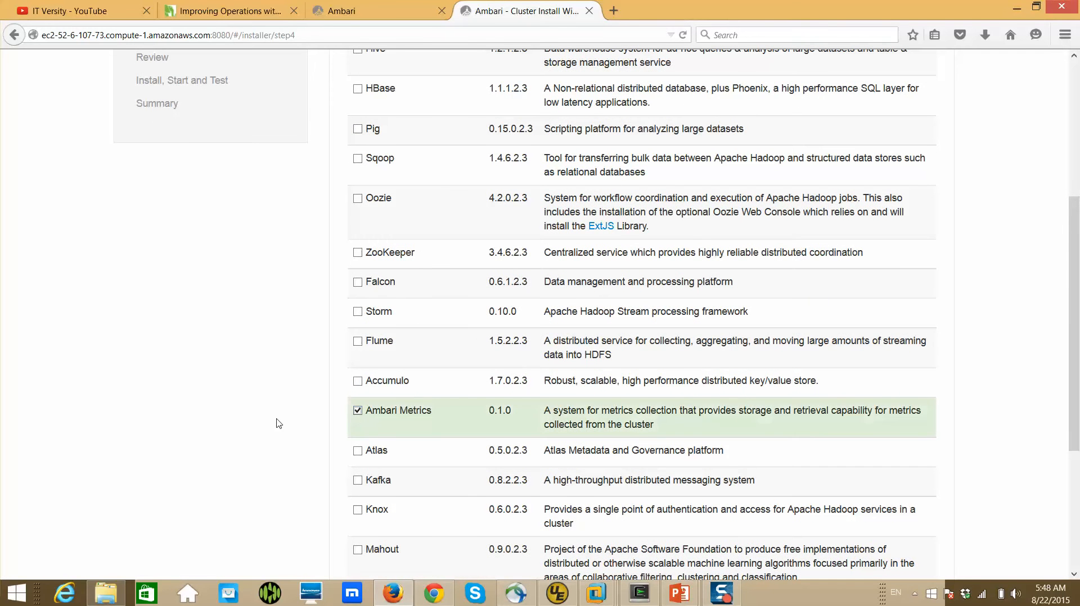
pyautogui.scroll(2, 279, 424)
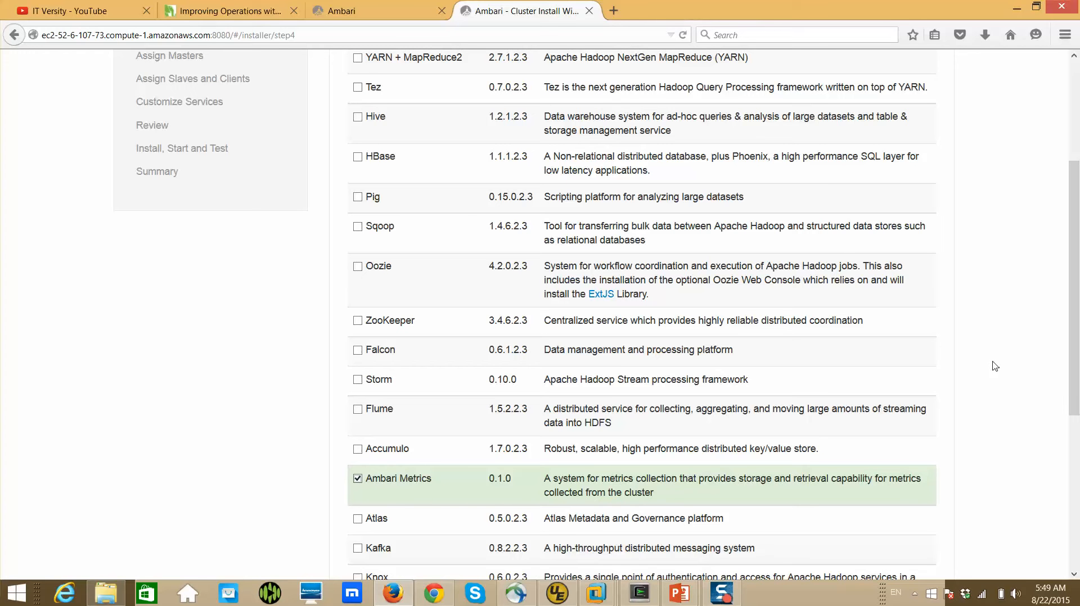
# Continue to master assignment, agreeing to add ZooKeeper as a required service
pyautogui.moveTo(1075, 333); pyautogui.dragTo(1074, 485)
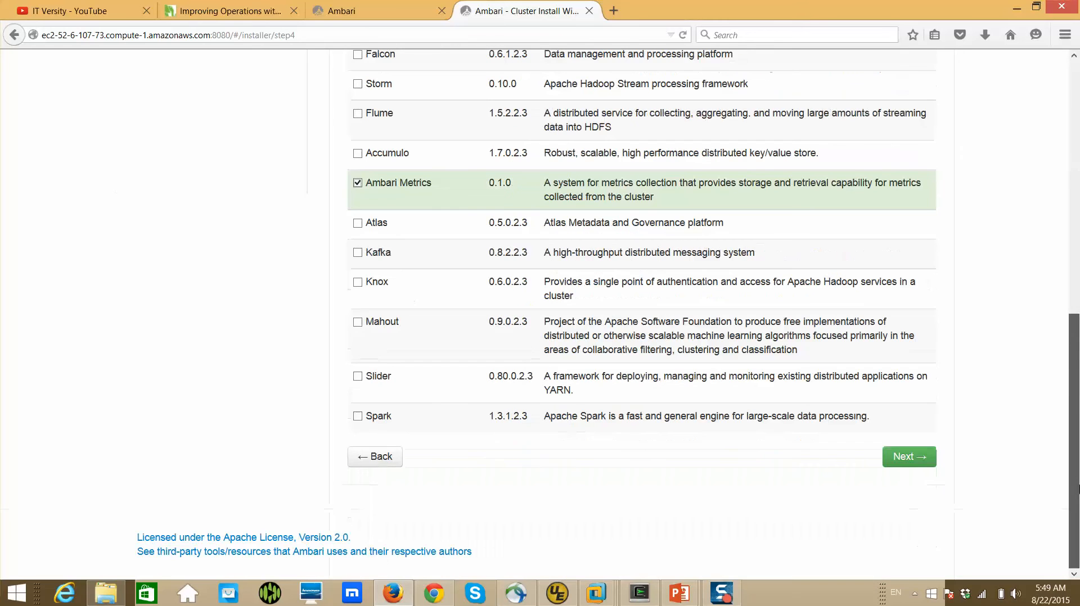
pyautogui.click(920, 459)
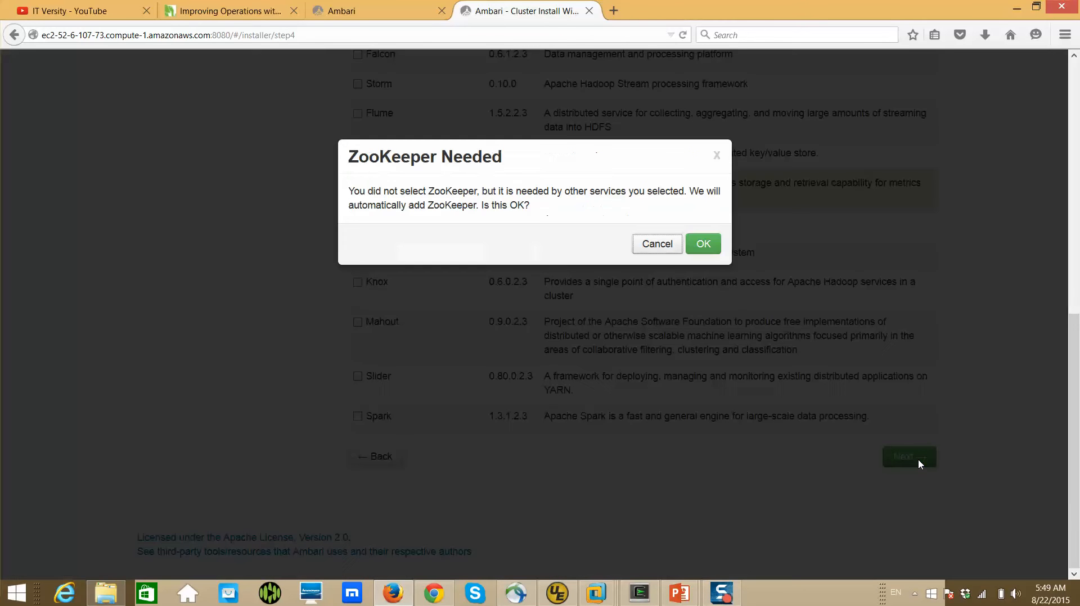
pyautogui.click(703, 244)
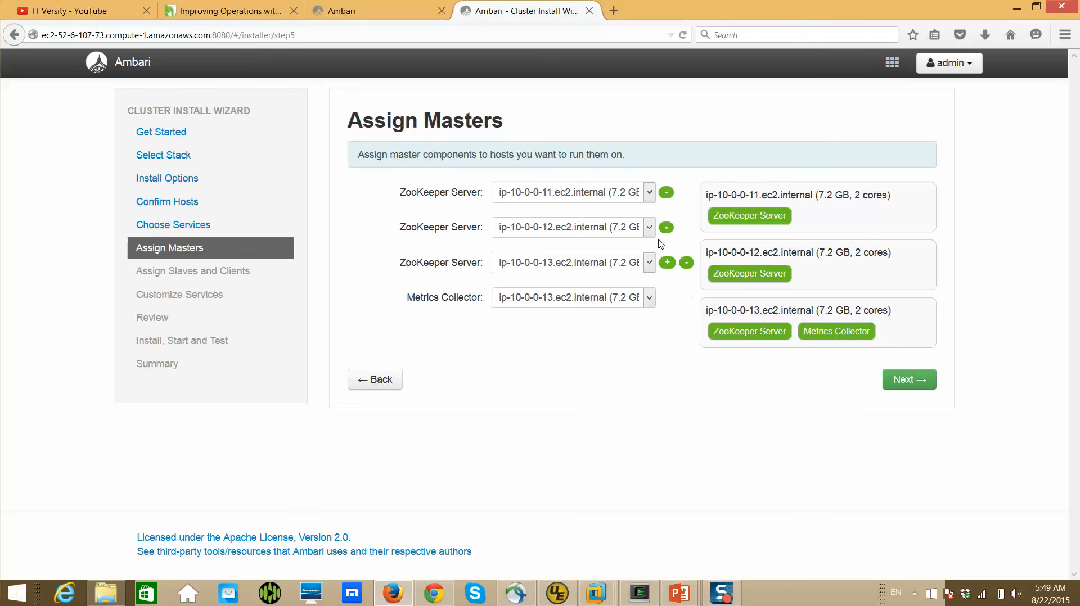
# Assign the Metrics Collector to host ip-10-0-0-11.ec2.internal
pyautogui.click(649, 298)
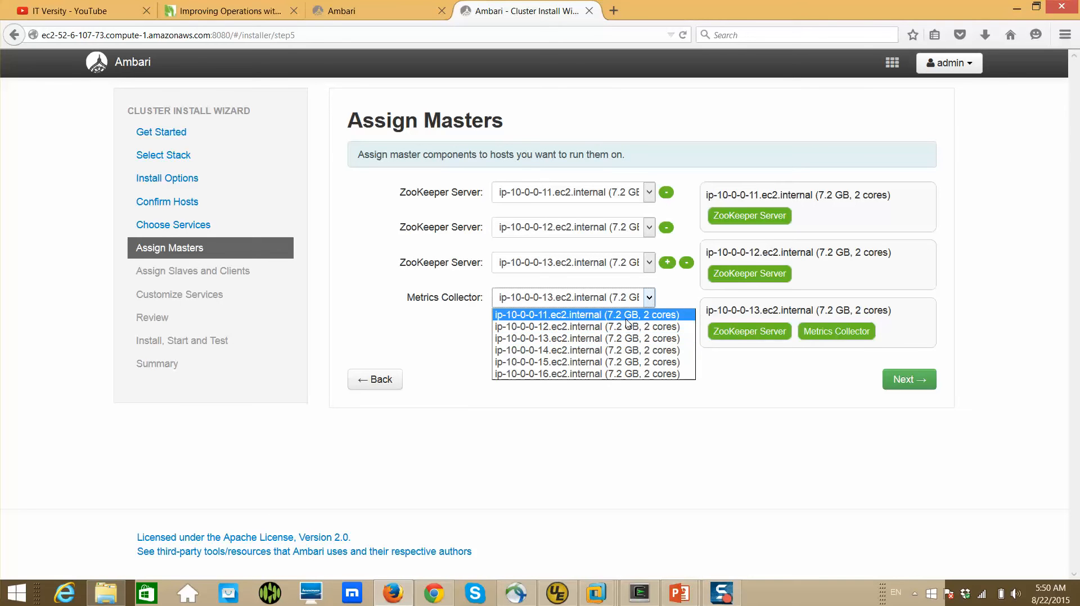
pyautogui.click(627, 317)
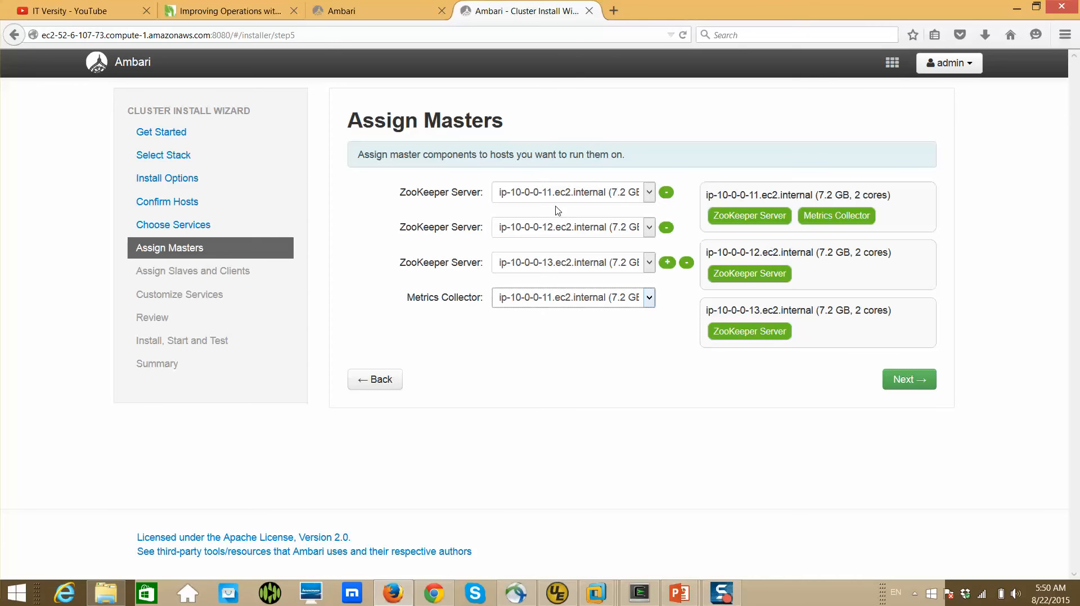
# Switch to PowerPoint to look at the "6 node cluster" slide, and return to Ambari in Firefox
pyautogui.moveTo(395, 596)
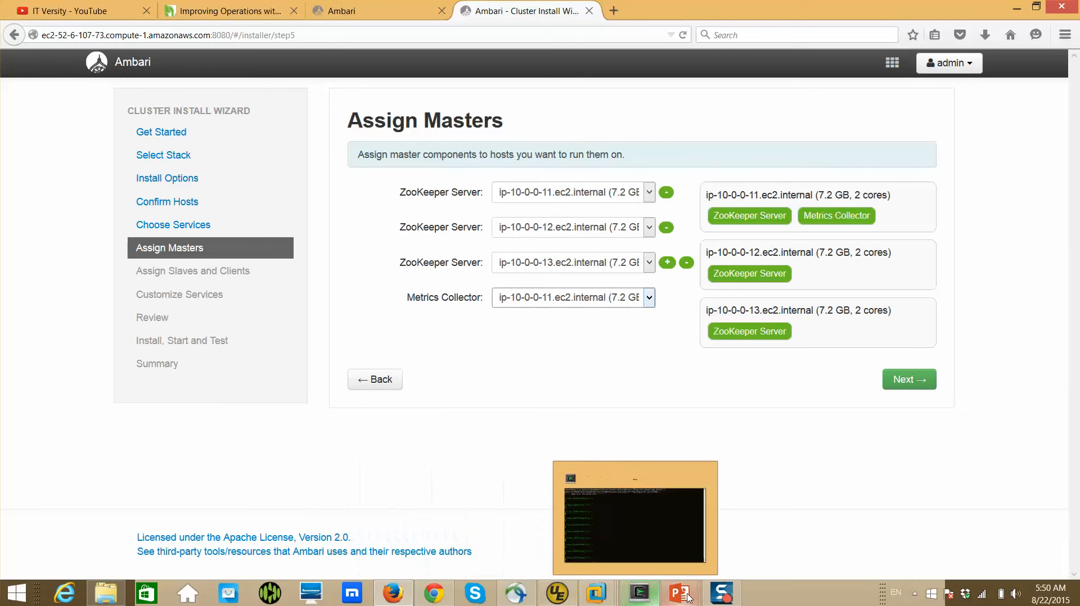
pyautogui.moveTo(689, 598)
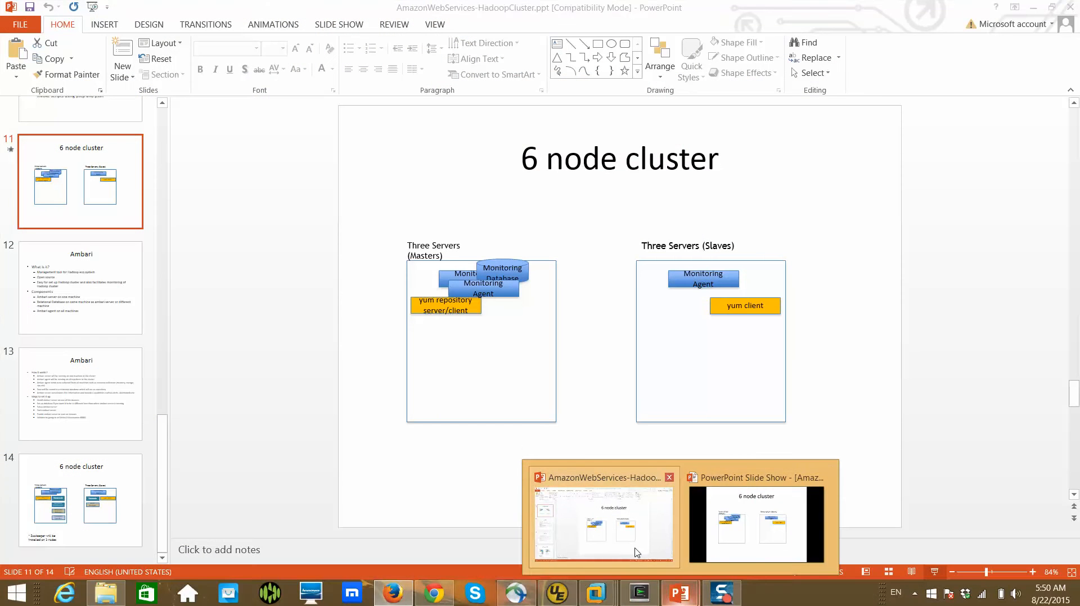
pyautogui.click(637, 552)
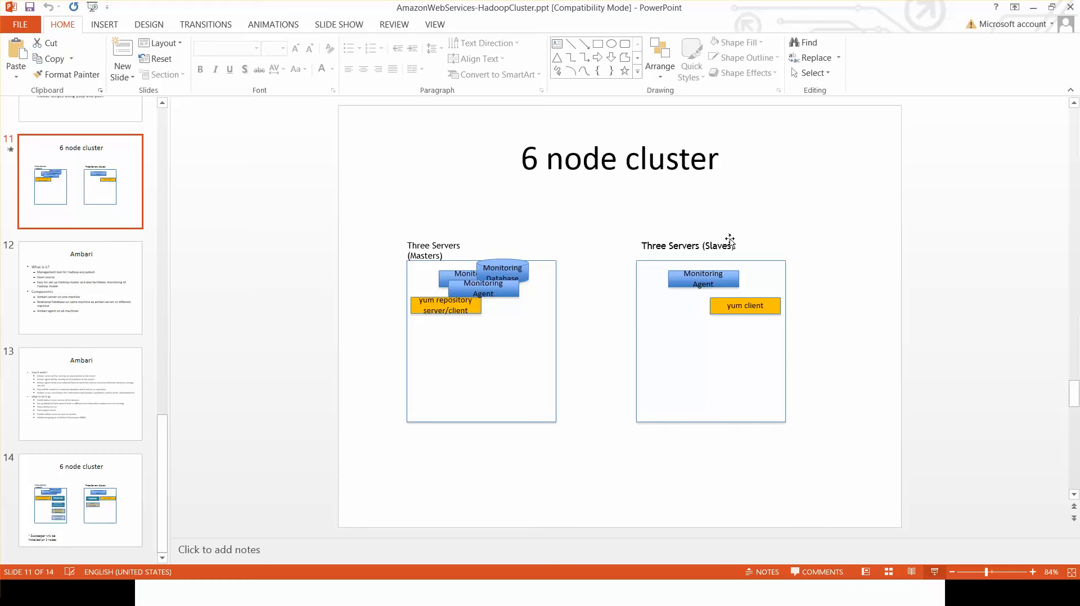
pyautogui.hotkey('alt', 'Tab')
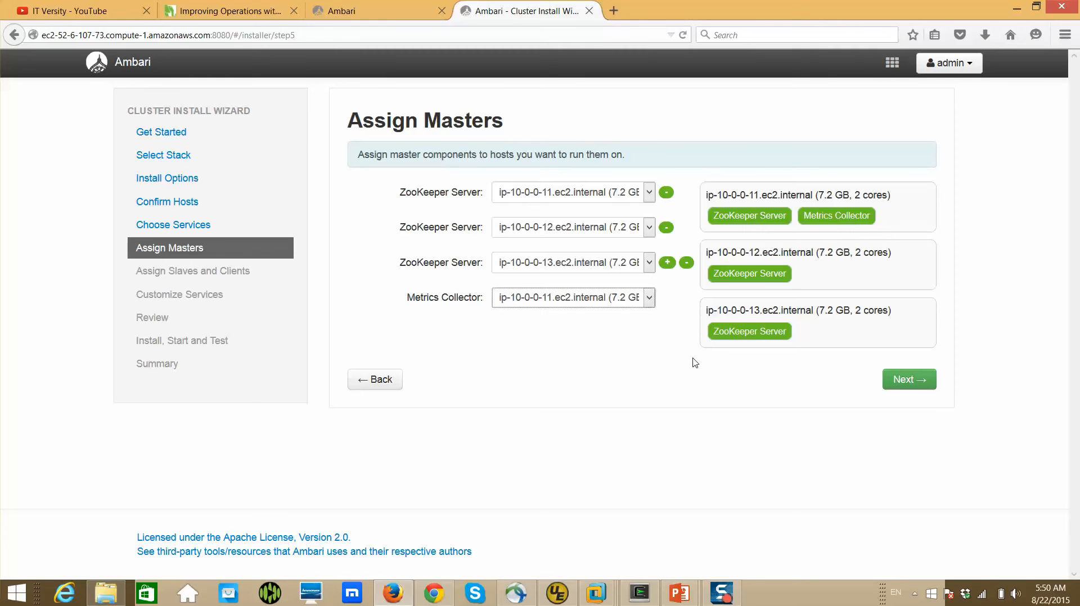
# Accept the master assignments, assign the Client component to all hosts and continue to service customization
pyautogui.click(919, 387)
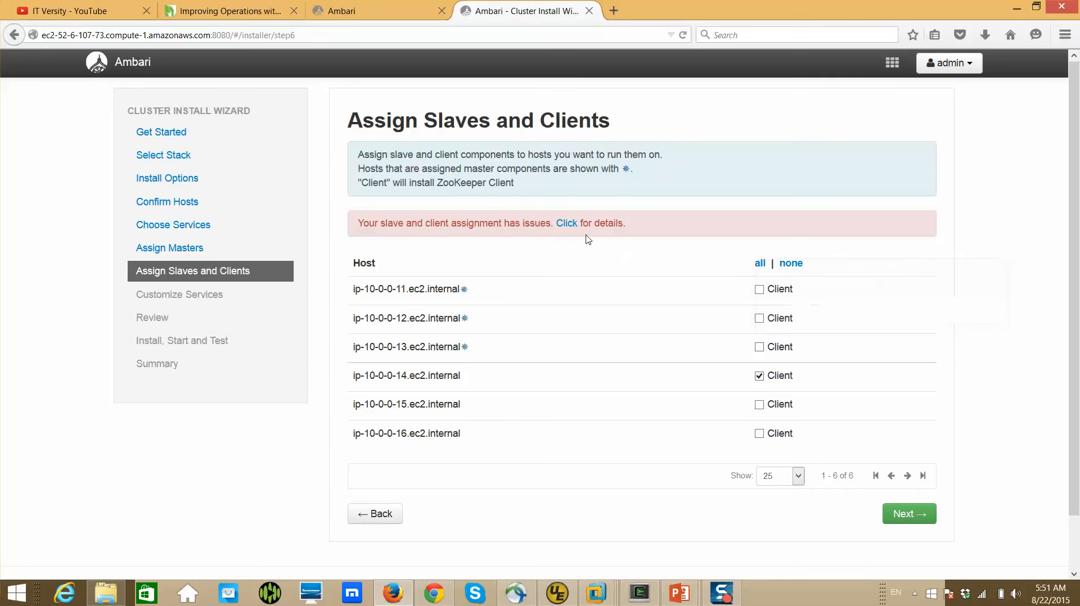
pyautogui.click(760, 263)
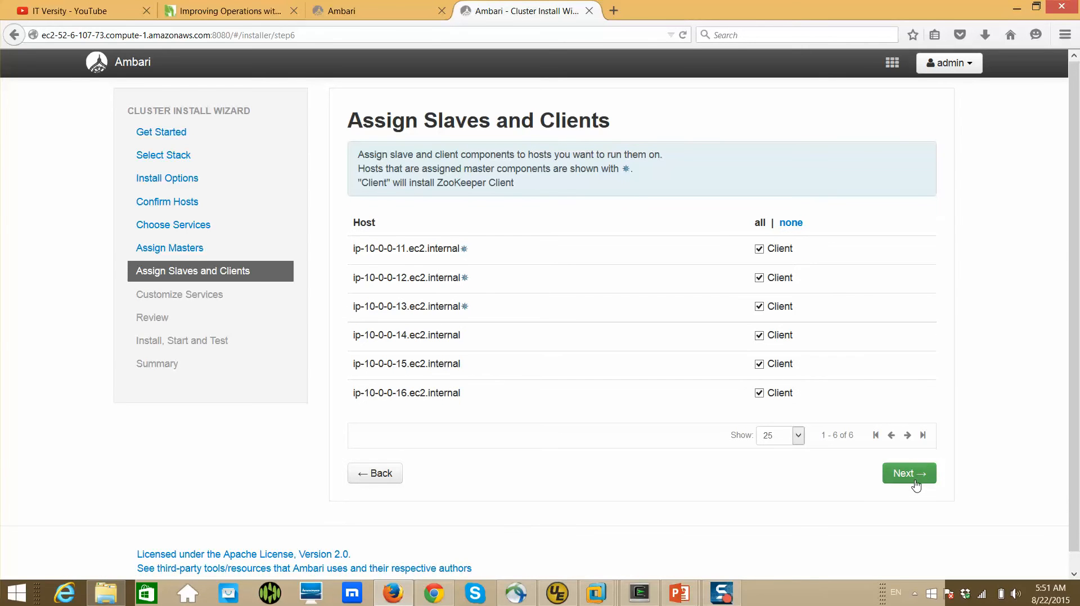
pyautogui.click(912, 475)
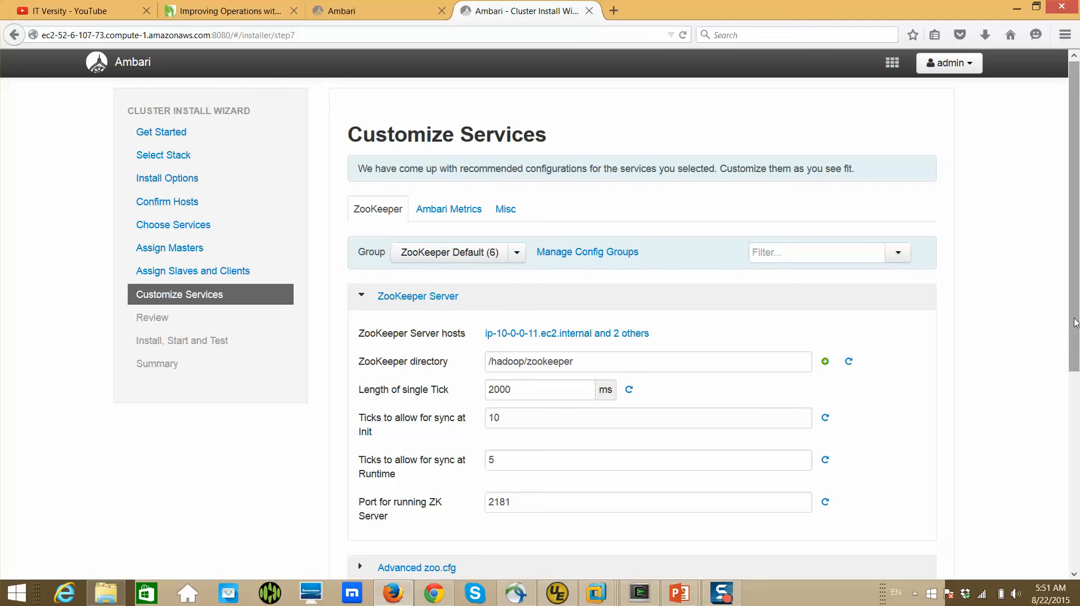
# Review the recommended ZooKeeper and Ambari Metrics configurations, plus the Misc service accounts and notification settings
pyautogui.moveTo(1076, 323); pyautogui.dragTo(1078, 487)
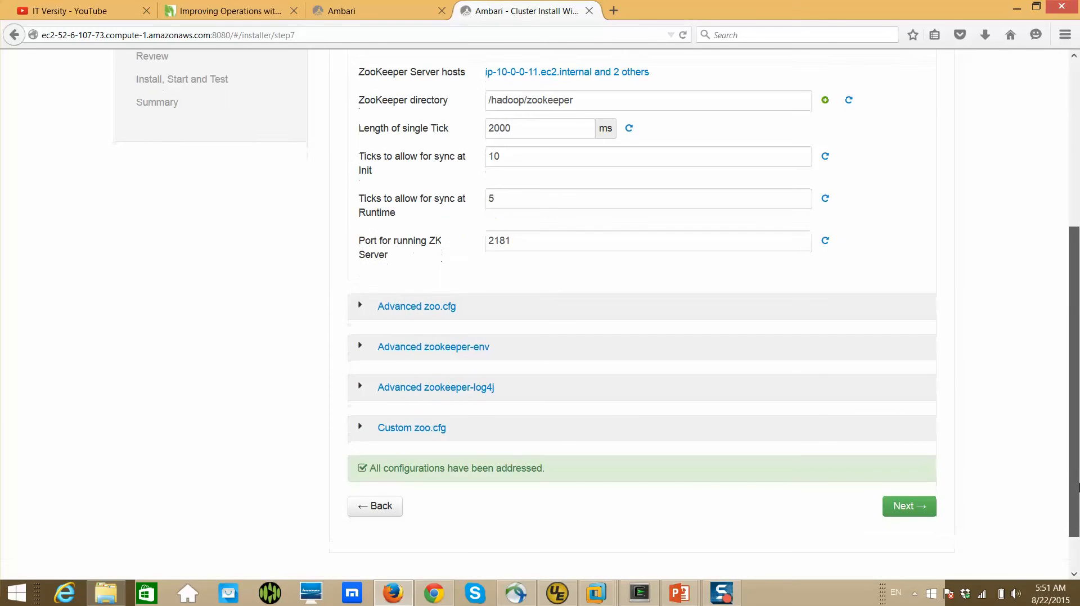
pyautogui.scroll(5, 1046, 340)
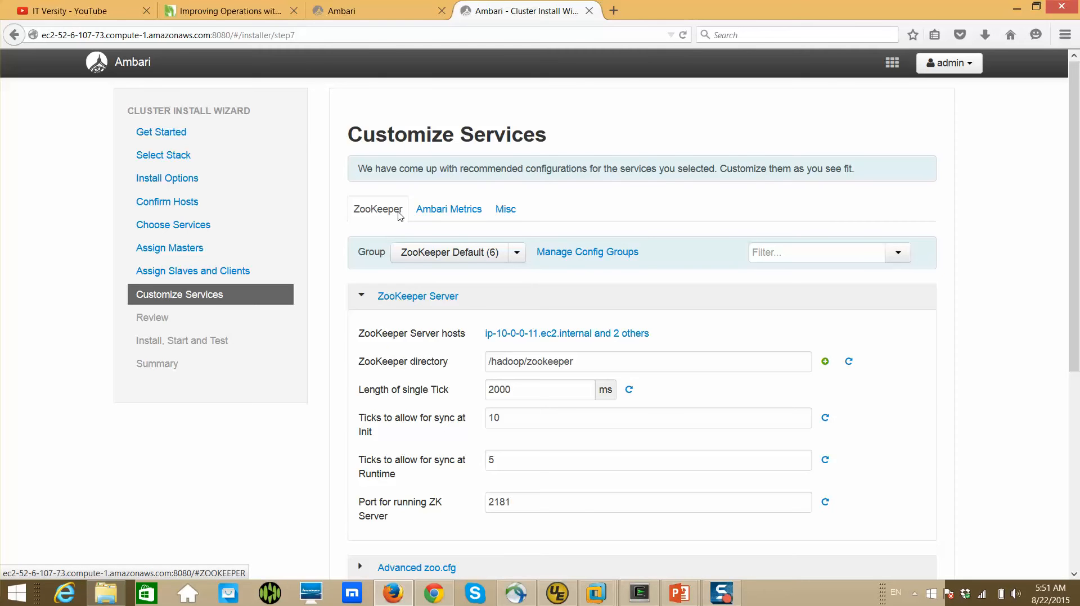
pyautogui.click(438, 211)
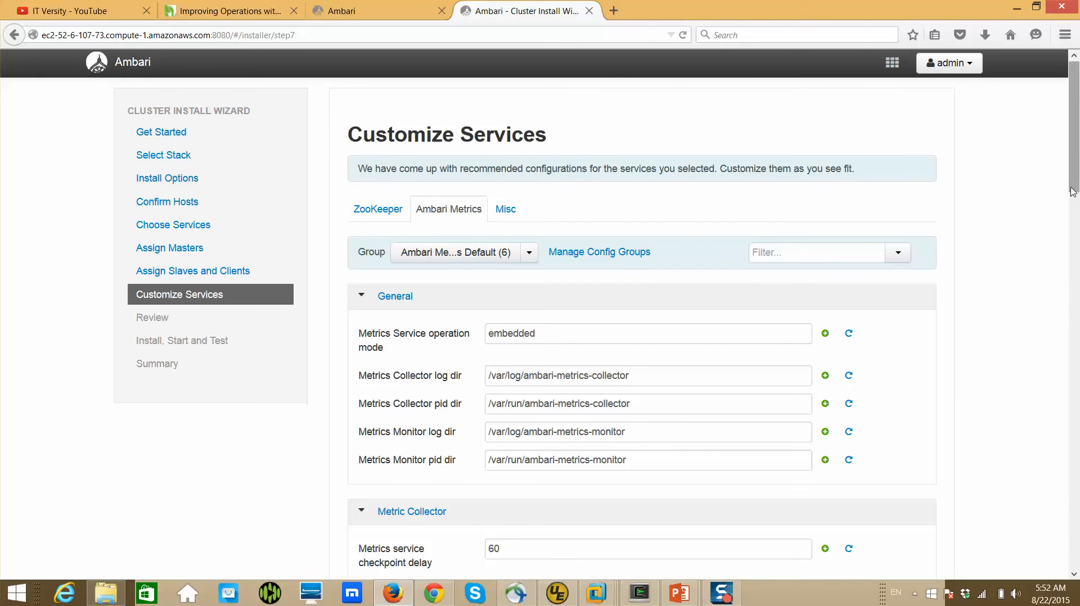
pyautogui.moveTo(1071, 191)
pyautogui.mouseDown()
pyautogui.moveTo(1076, 239)
pyautogui.moveTo(1074, 181)
pyautogui.mouseUp()
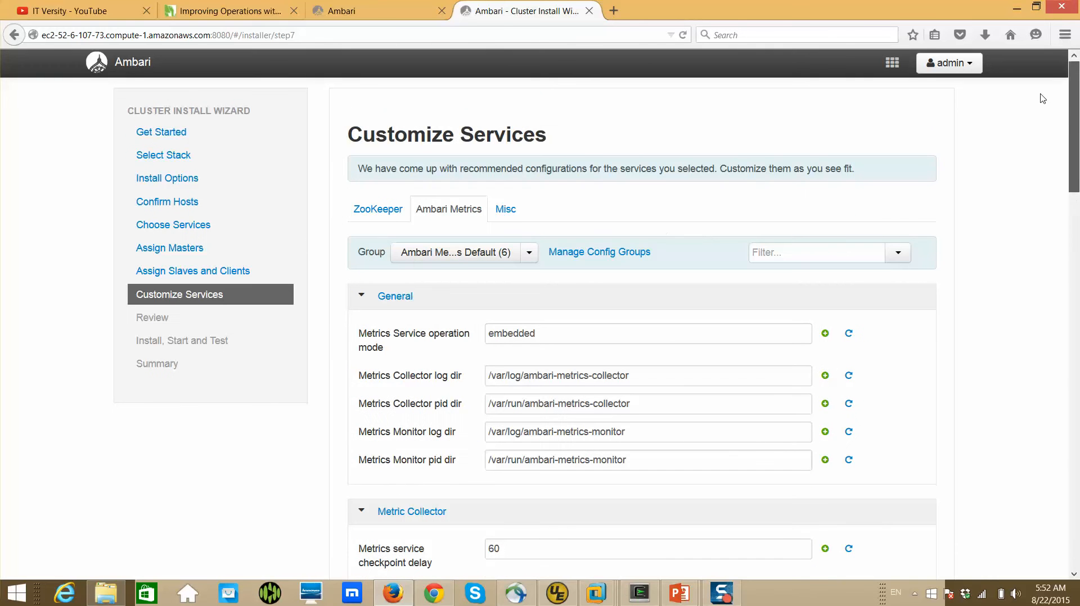
pyautogui.click(514, 223)
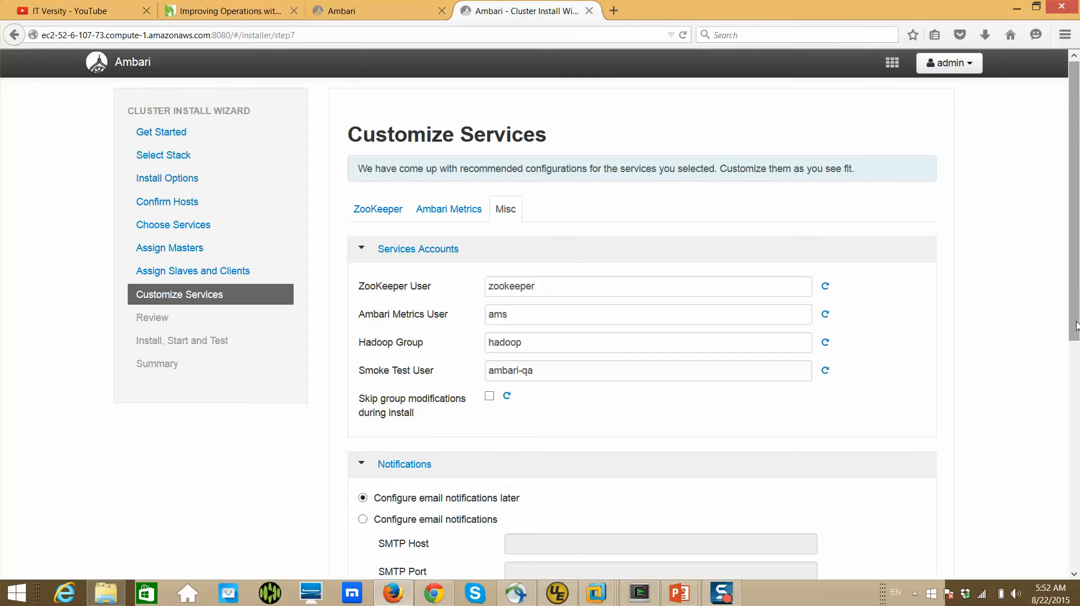
pyautogui.moveTo(1076, 326); pyautogui.dragTo(1076, 509)
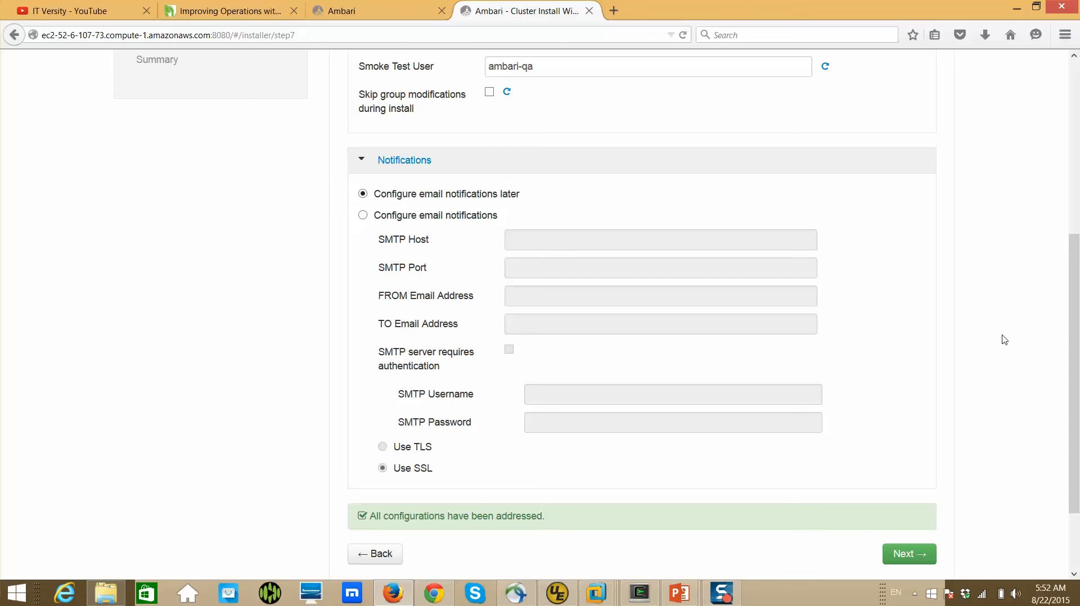
pyautogui.scroll(2, 1005, 340)
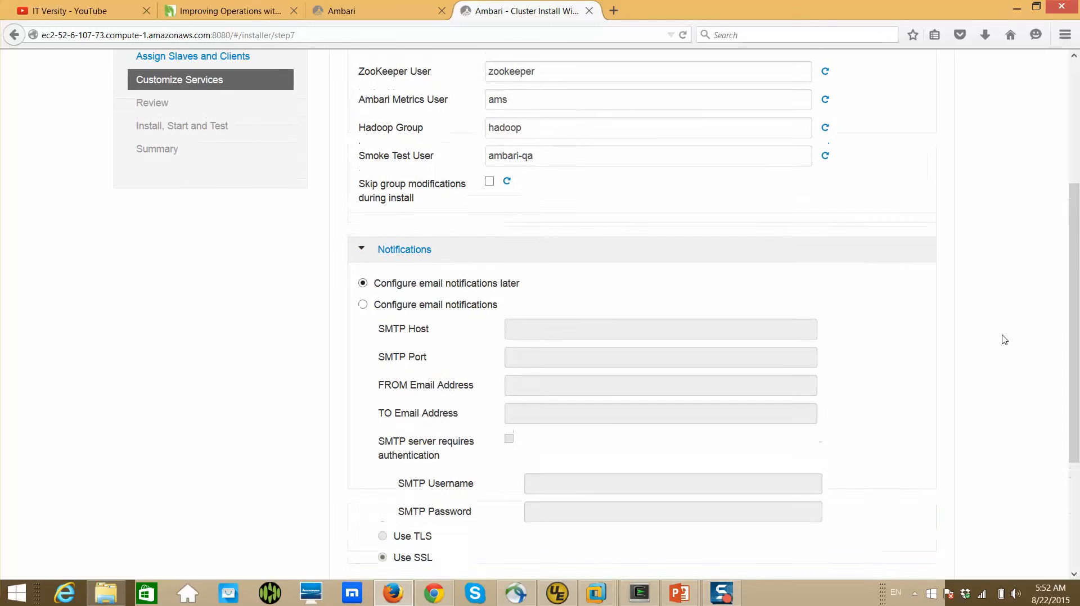
# Accept the service customization with email notifications left for later, and deploy the cluster from the review page
pyautogui.scroll(-3, 1004, 340)
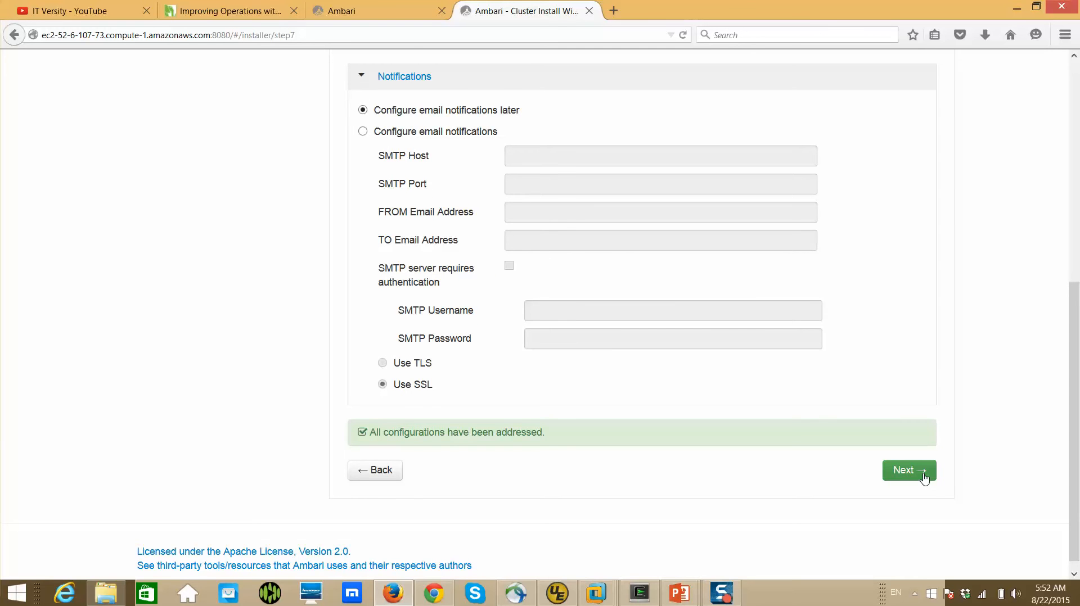
pyautogui.click(923, 474)
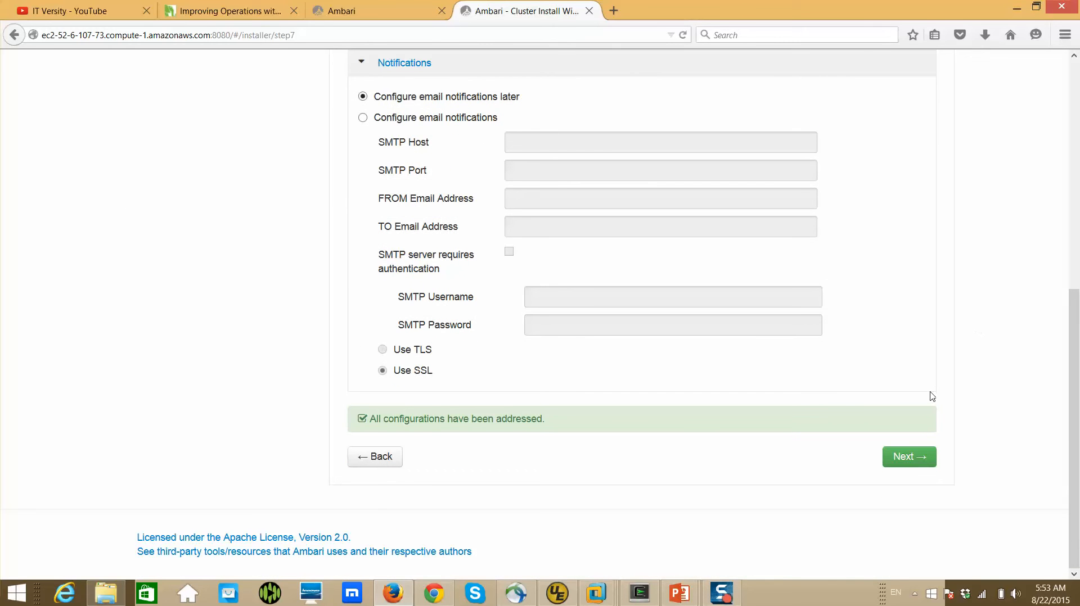
pyautogui.click(912, 458)
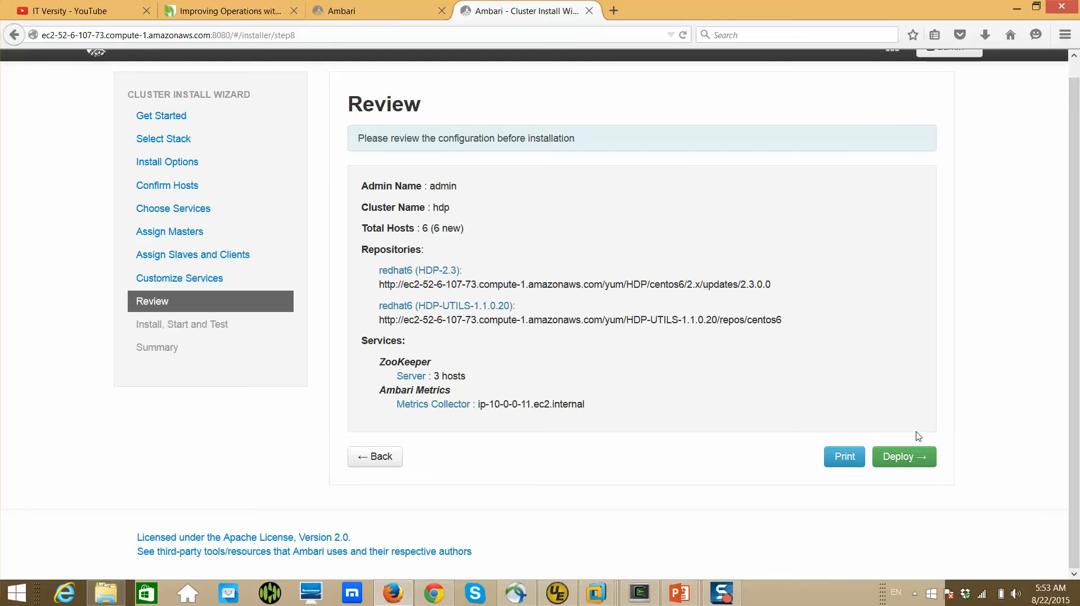
pyautogui.click(911, 457)
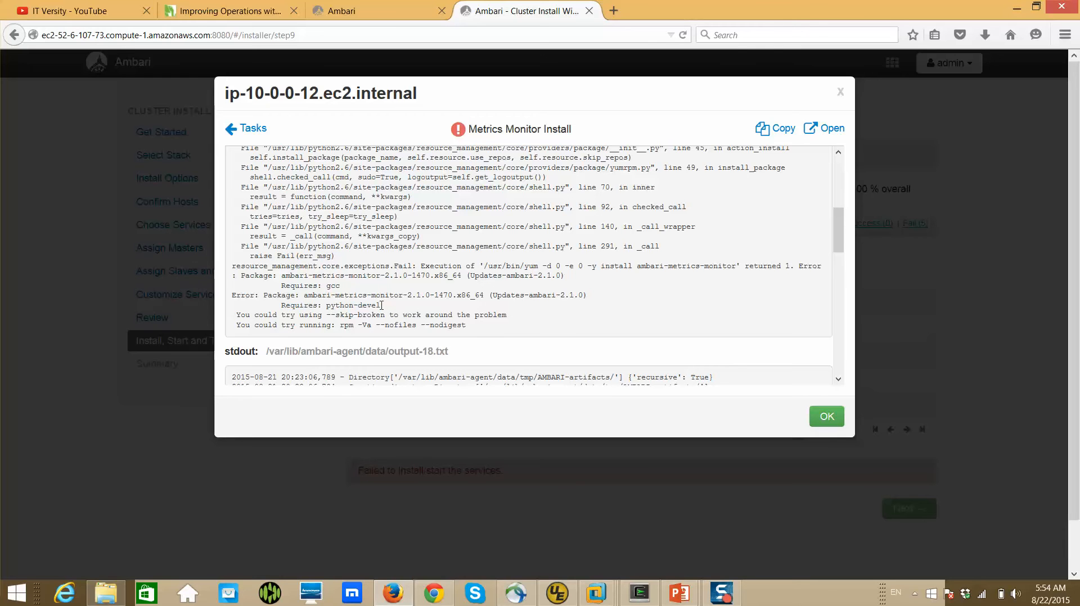
# Examine the Metrics Monitor Install error log for ip-10-0-0-12.ec2.internal, highlight the required package python-devel, and close the log
pyautogui.moveTo(376, 304); pyautogui.dragTo(328, 302)
pyautogui.scroll(2, 364, 248)
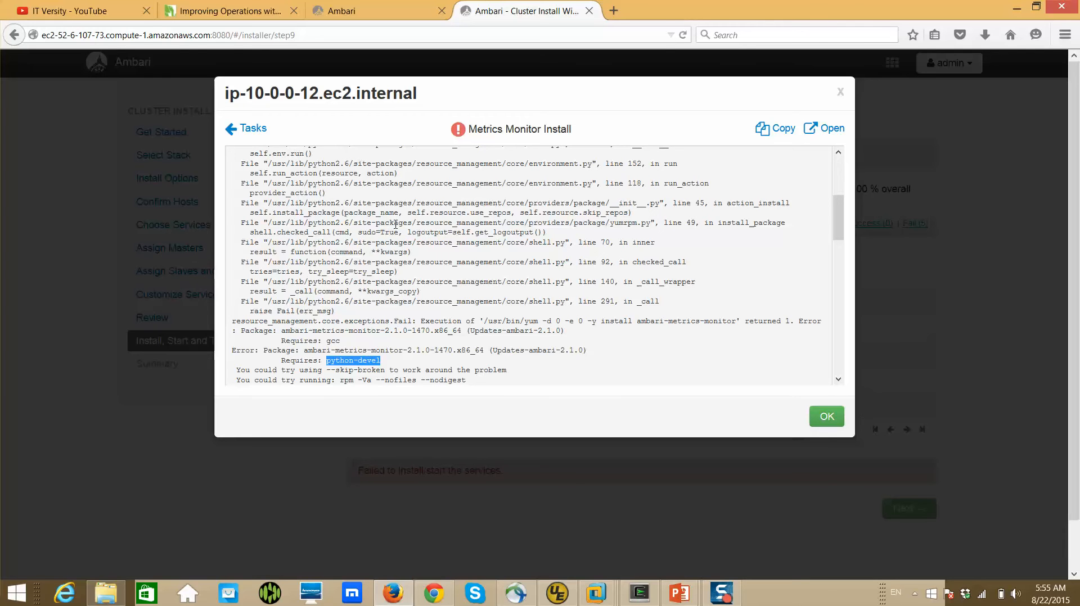
pyautogui.click(830, 420)
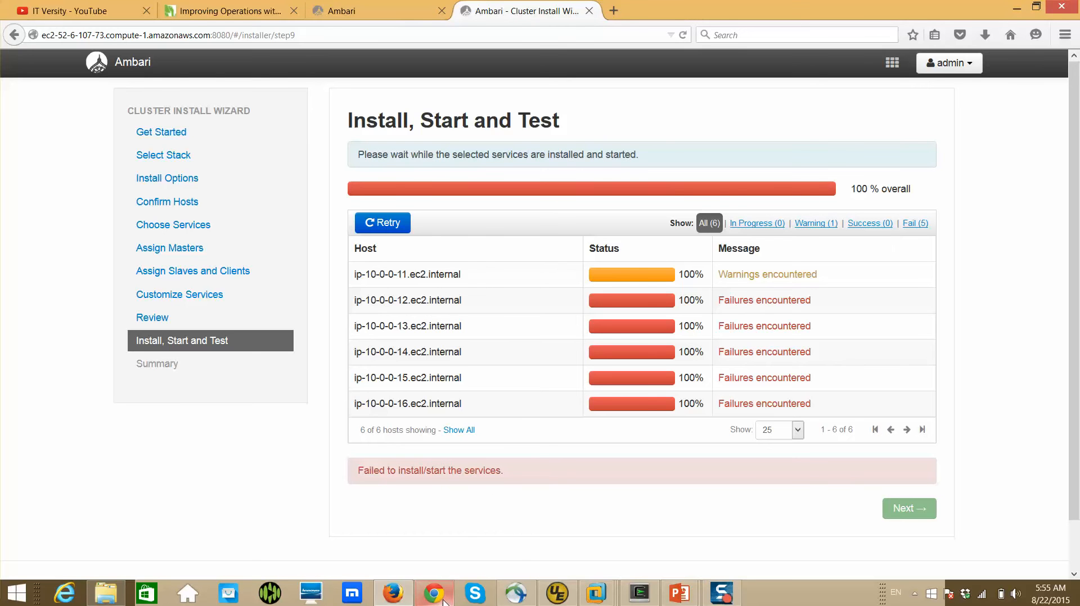
# Switch to the EC2 console in Chrome, look over the Hadoop instances' names, and open the Elastic IPs page
pyautogui.moveTo(444, 600)
pyautogui.click(493, 562)
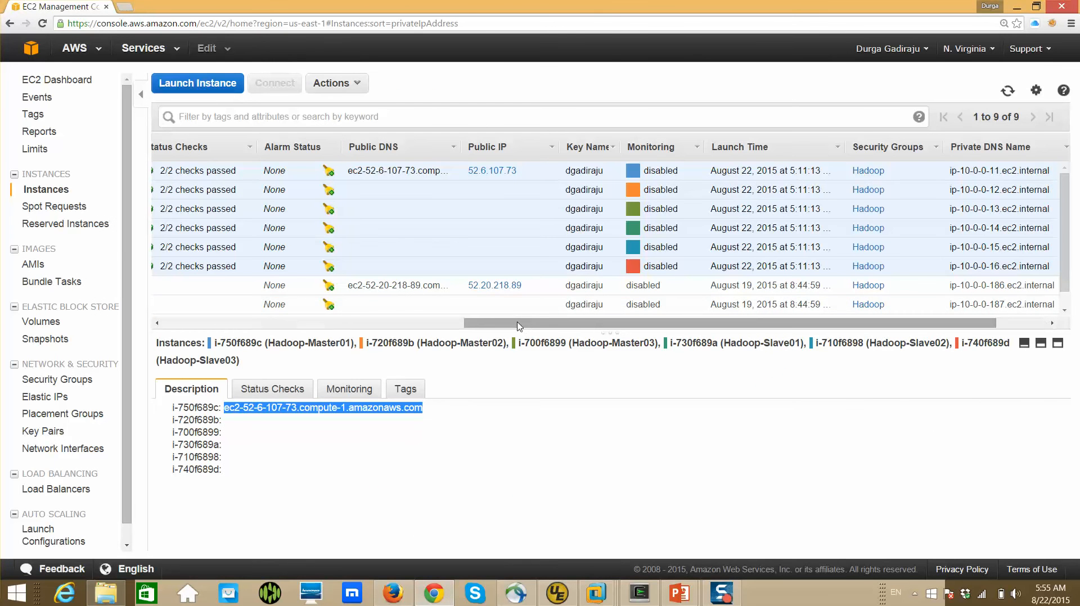
pyautogui.rightClick(322, 325)
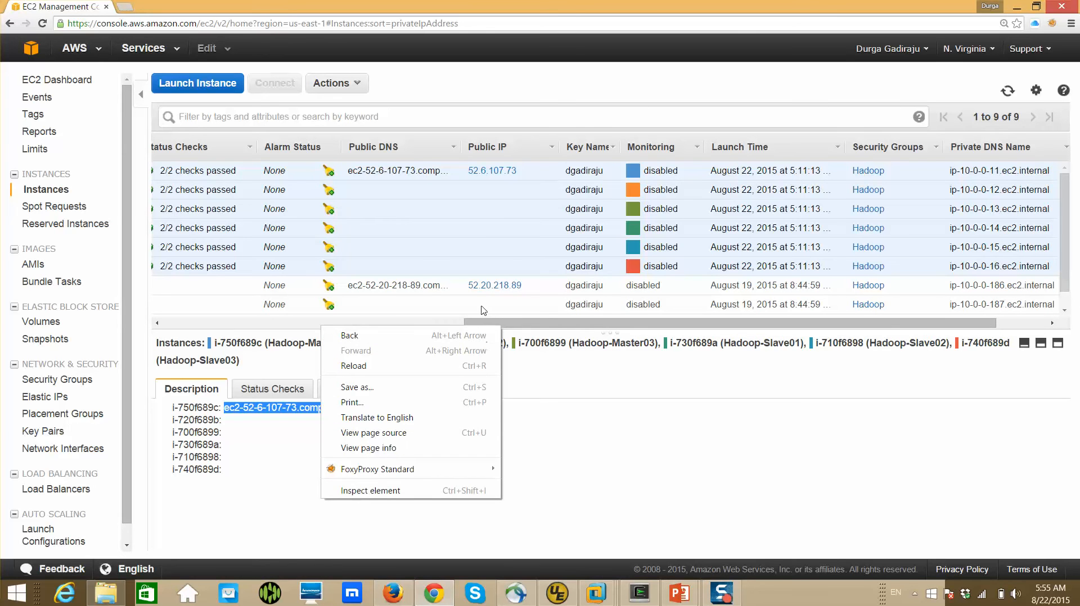
pyautogui.click(527, 76)
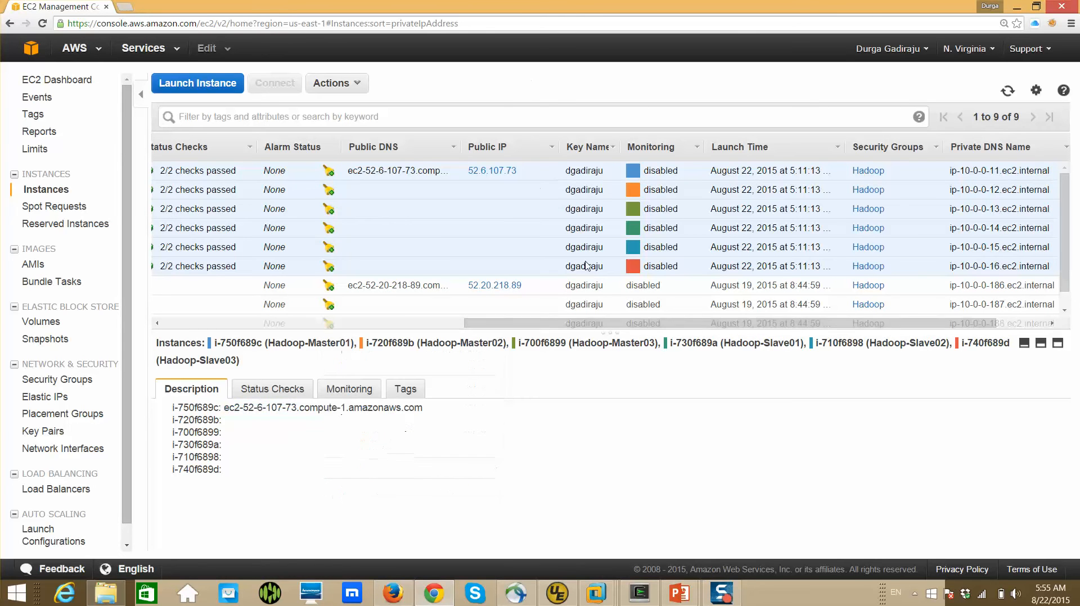
pyautogui.moveTo(568, 330); pyautogui.dragTo(236, 260)
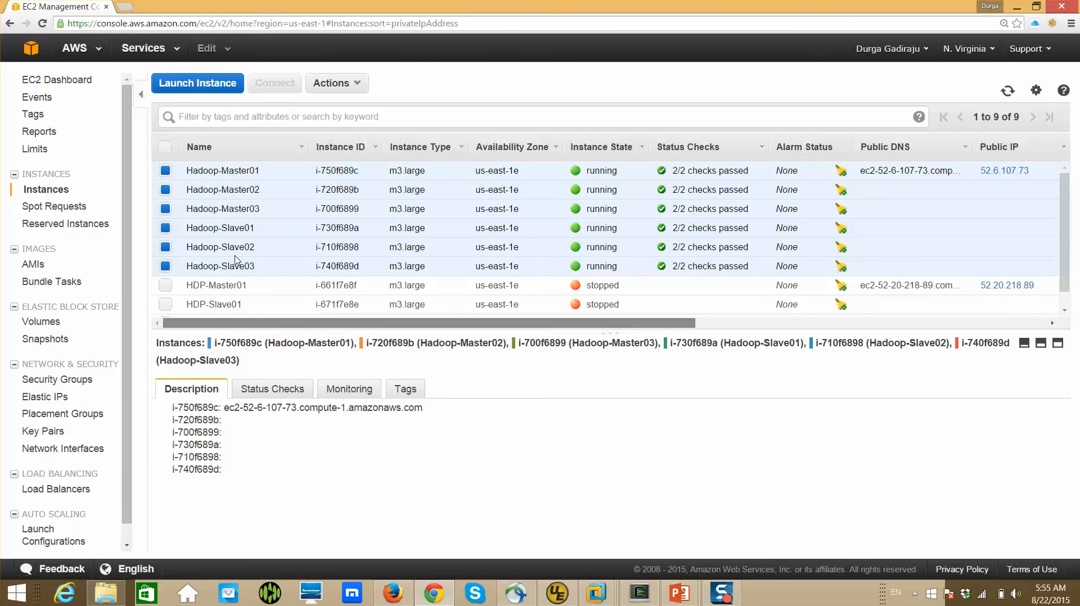
pyautogui.click(50, 400)
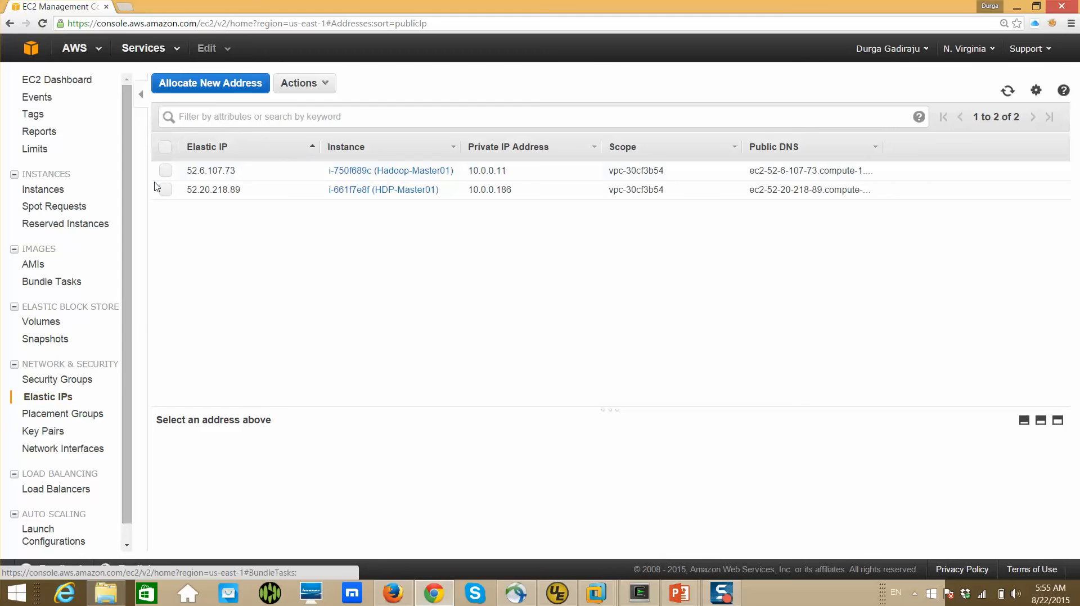
# Allocate a new Elastic IP address for use in VPC and dismiss the allocation dialog
pyautogui.click(239, 91)
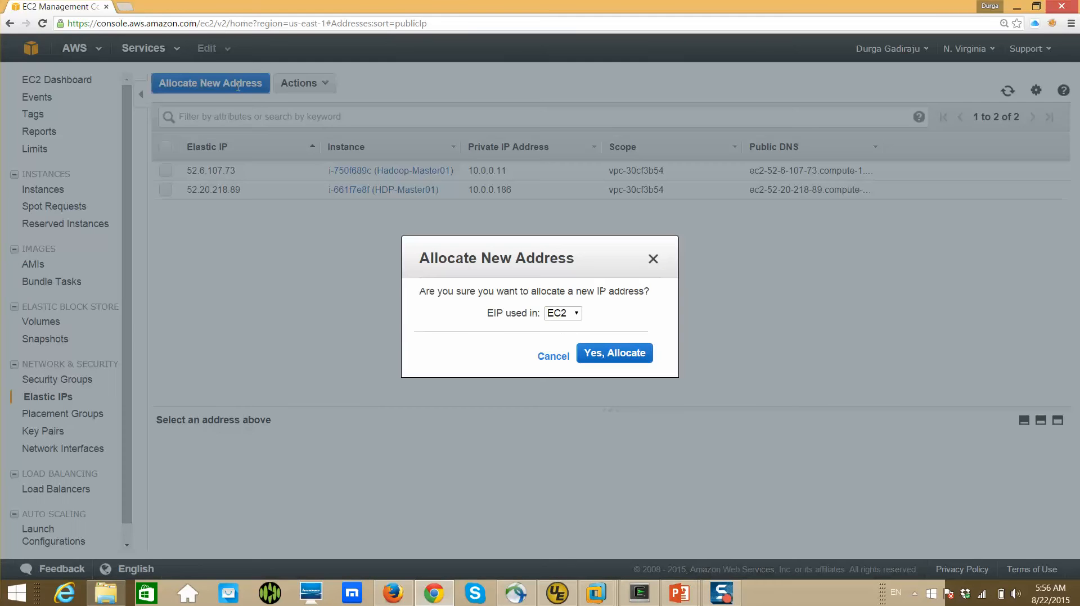
pyautogui.click(576, 317)
pyautogui.click(572, 341)
pyautogui.click(619, 358)
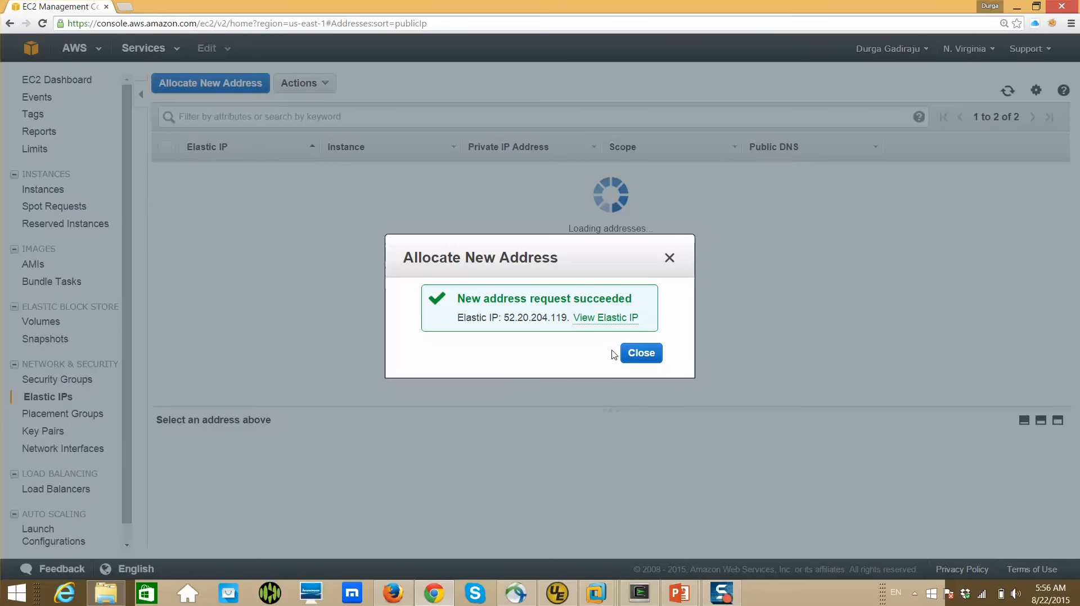
pyautogui.click(641, 354)
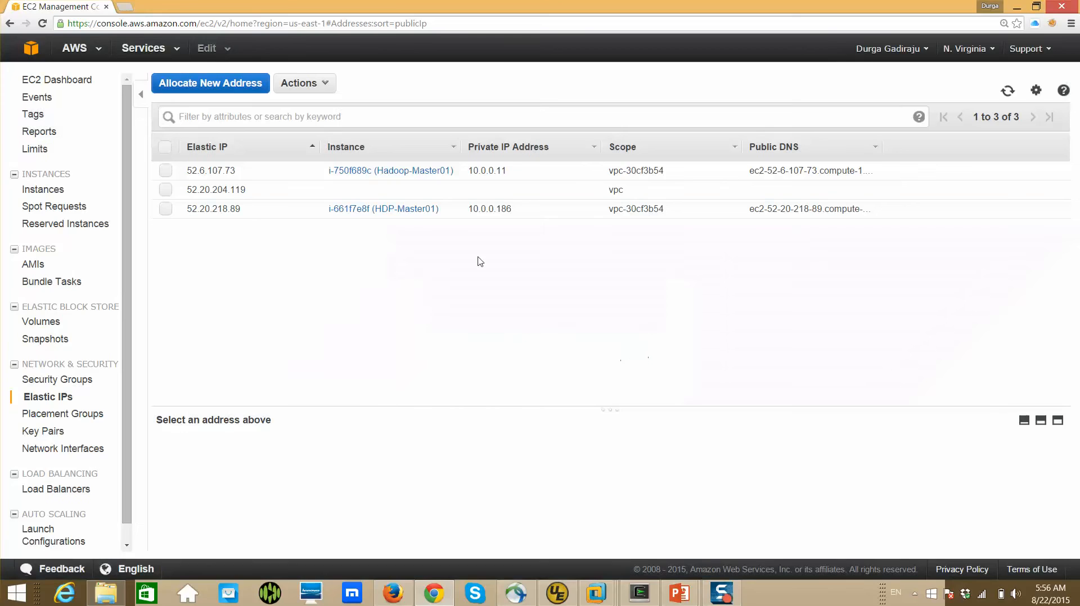
# Allocate four more Elastic IP addresses for use in VPC
pyautogui.rightClick(319, 81)
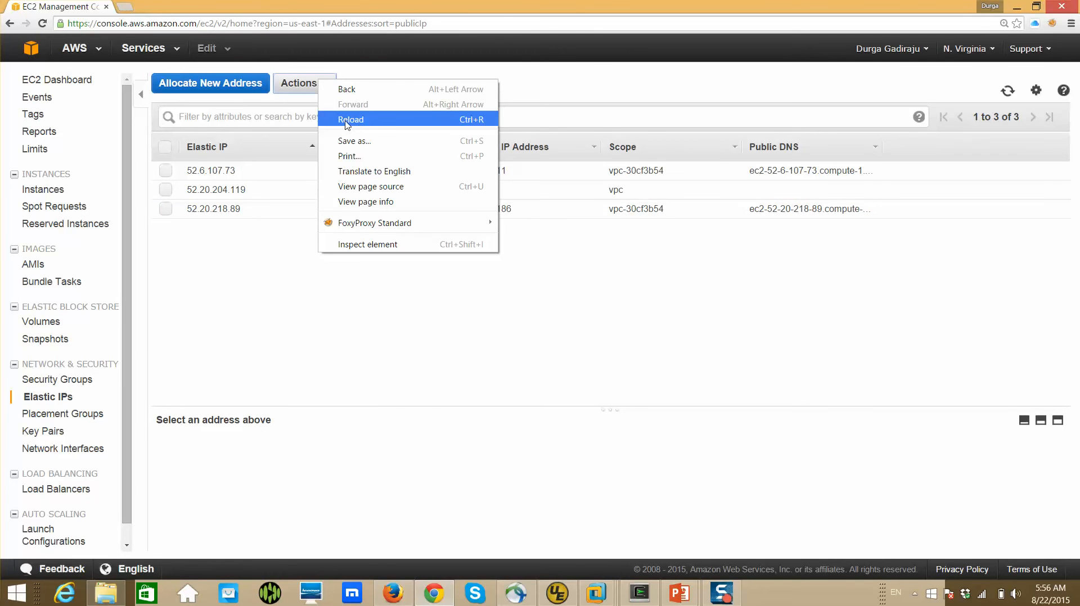
pyautogui.click(230, 243)
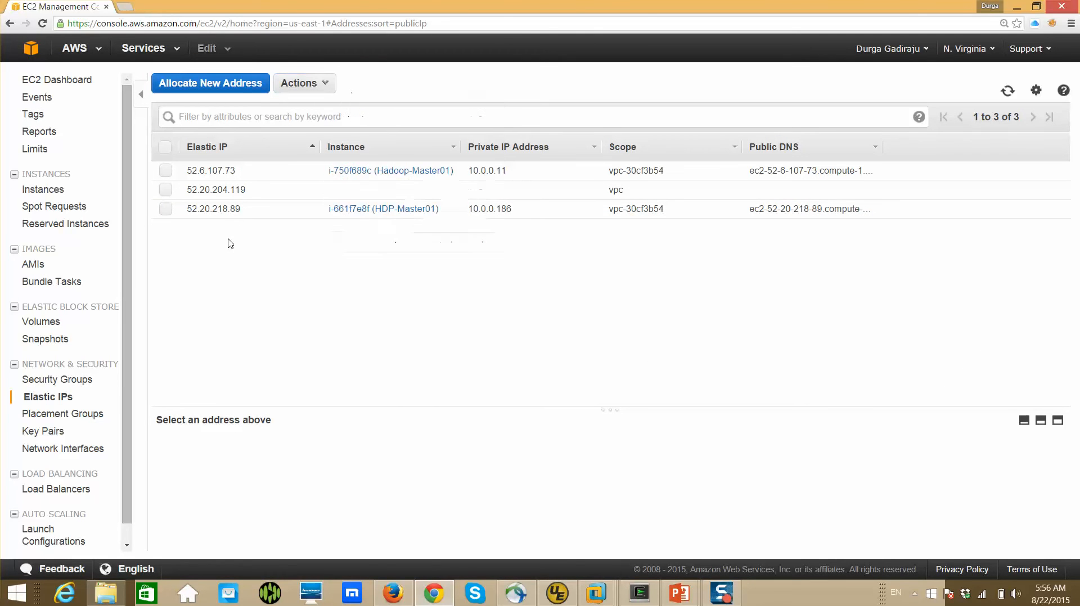
pyautogui.click(235, 90)
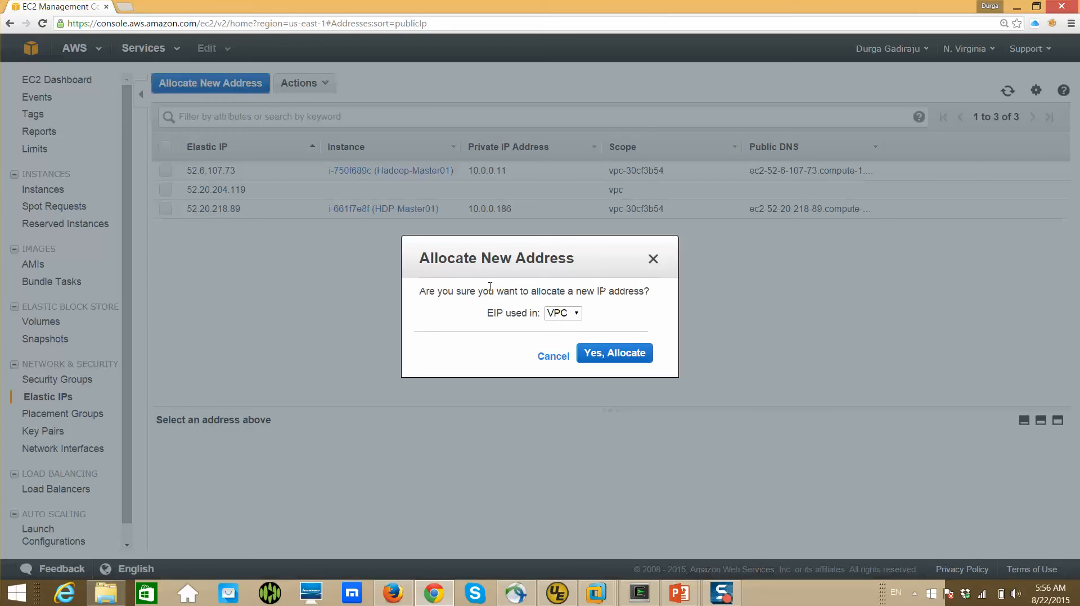
pyautogui.click(600, 365)
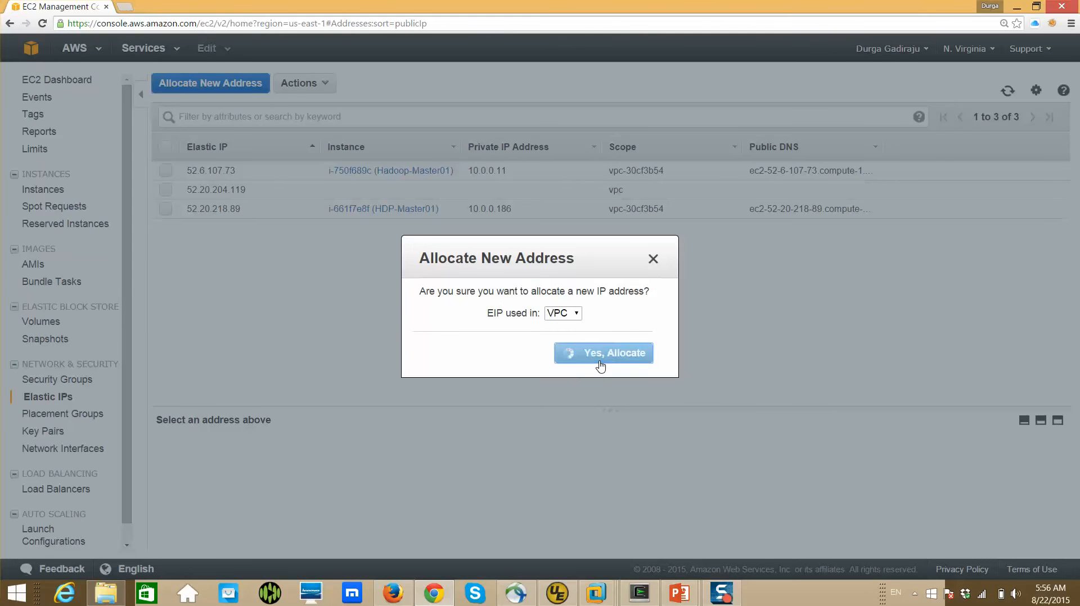
pyautogui.click(636, 357)
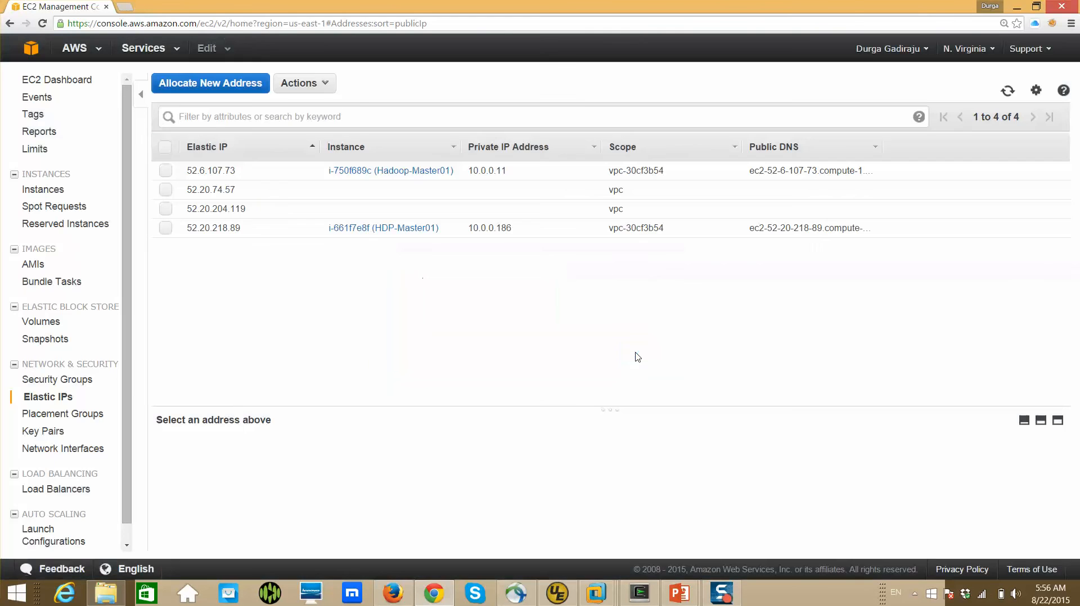
pyautogui.click(235, 91)
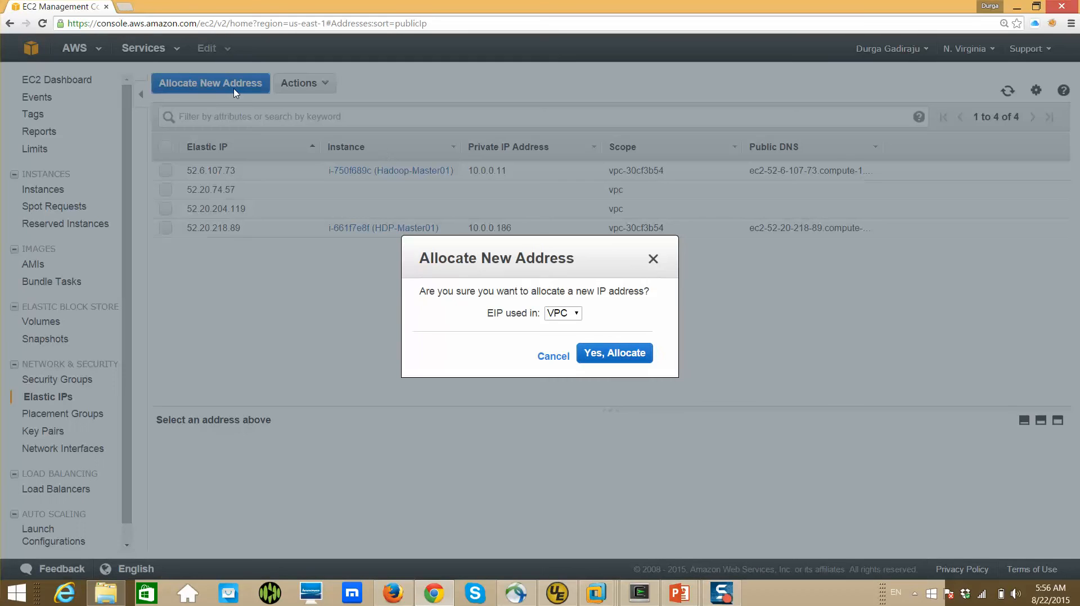
pyautogui.click(626, 354)
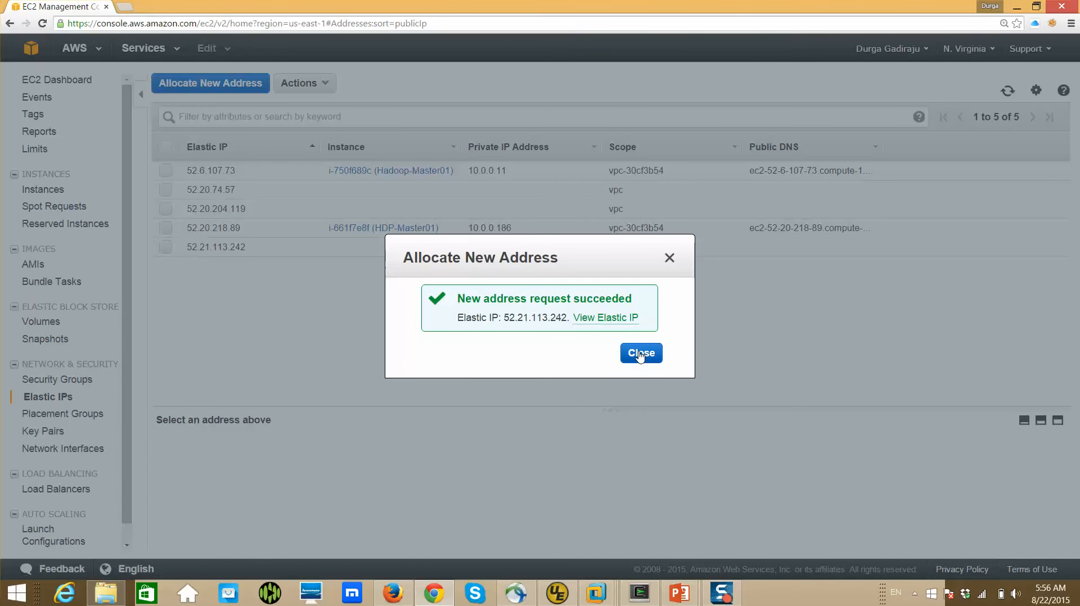
pyautogui.click(639, 354)
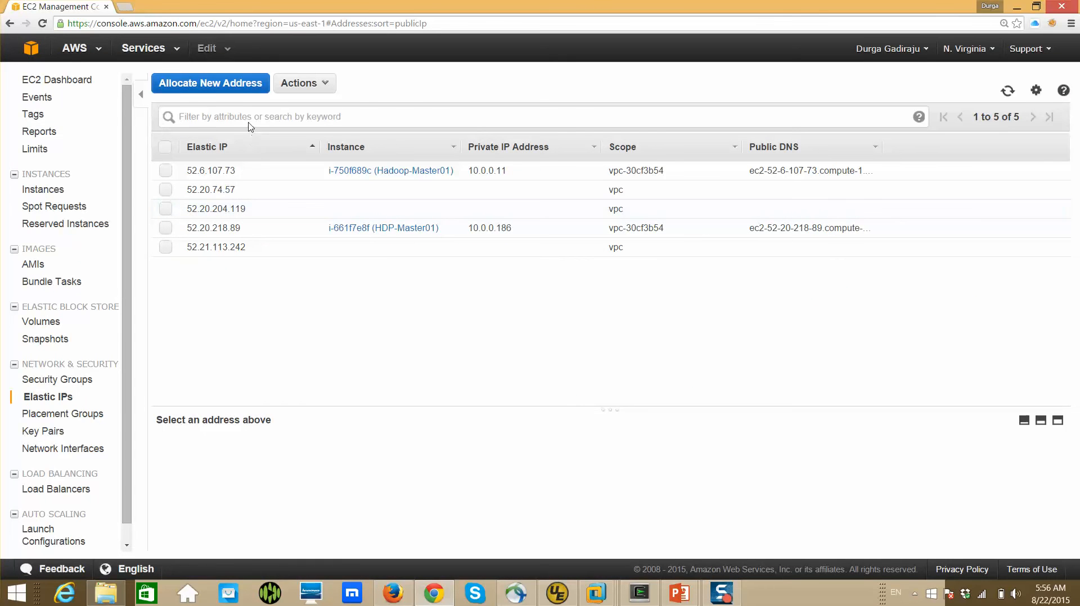
pyautogui.click(237, 88)
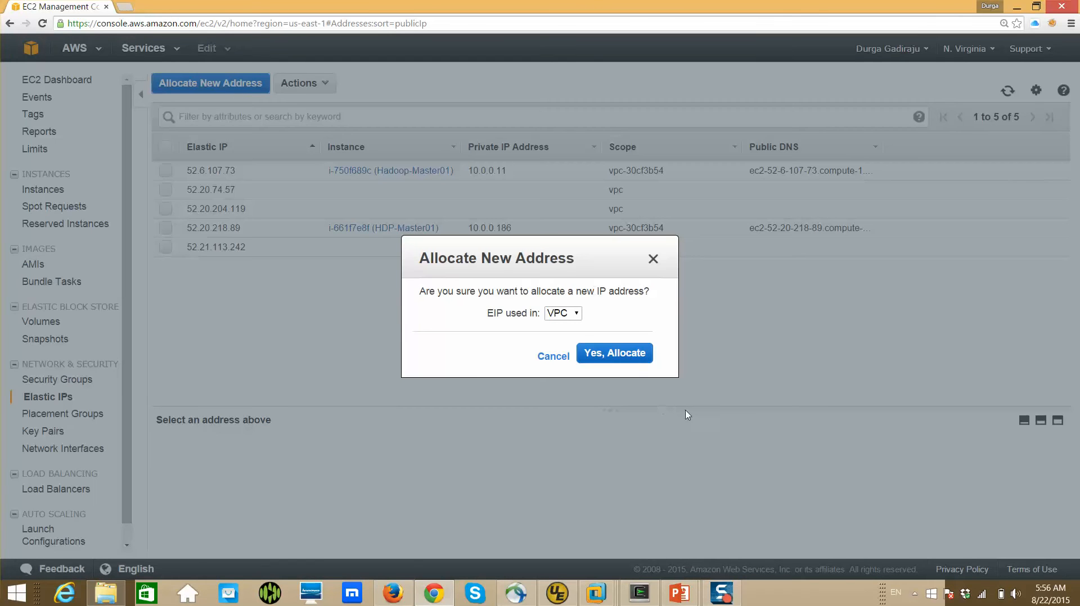
pyautogui.click(636, 363)
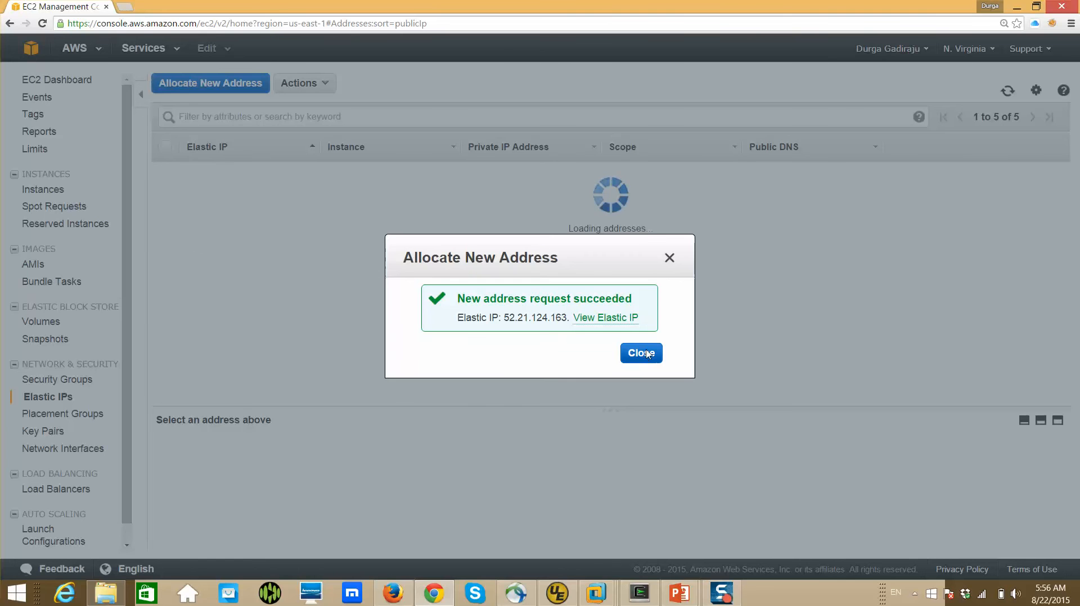
pyautogui.click(639, 355)
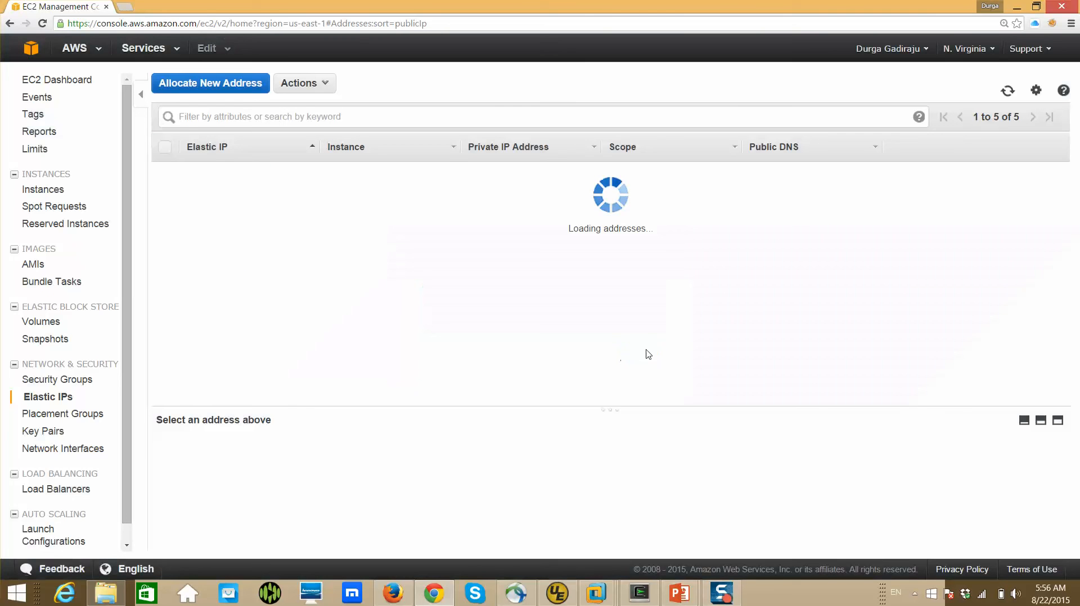
pyautogui.click(236, 93)
pyautogui.click(599, 355)
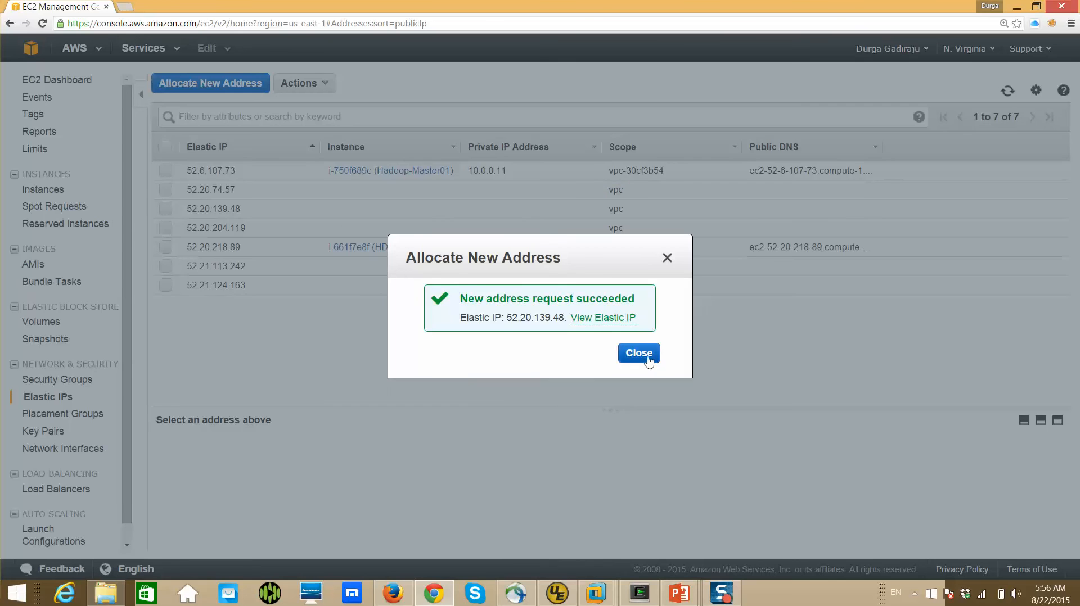
pyautogui.click(637, 353)
# Associate the Elastic IP 52.20.74.57 with the running instance Hadoop-Master02 (i-720f689b)
pyautogui.click(167, 191)
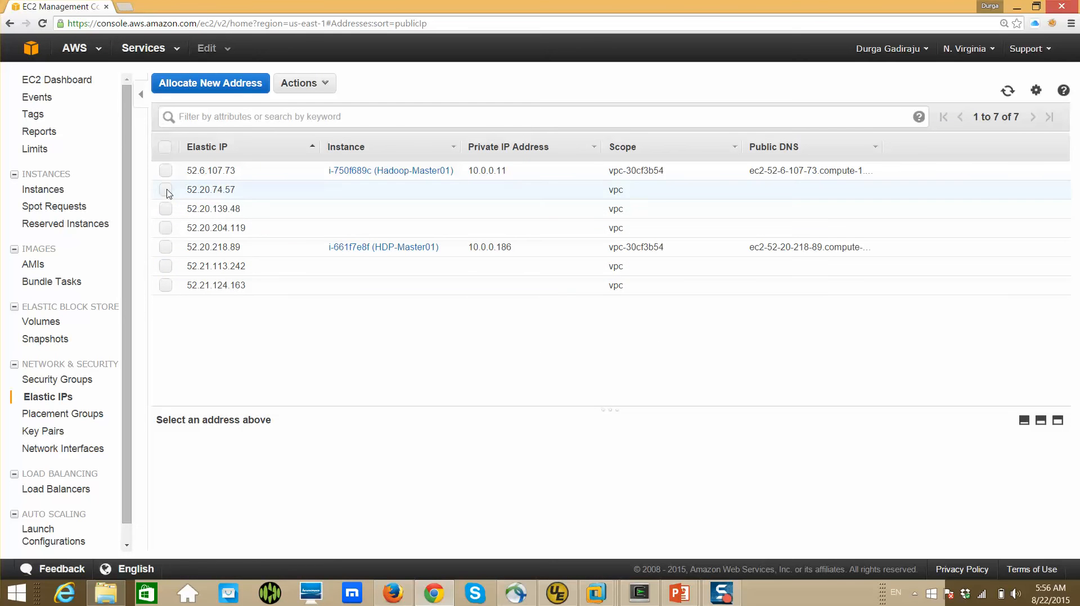
pyautogui.click(322, 87)
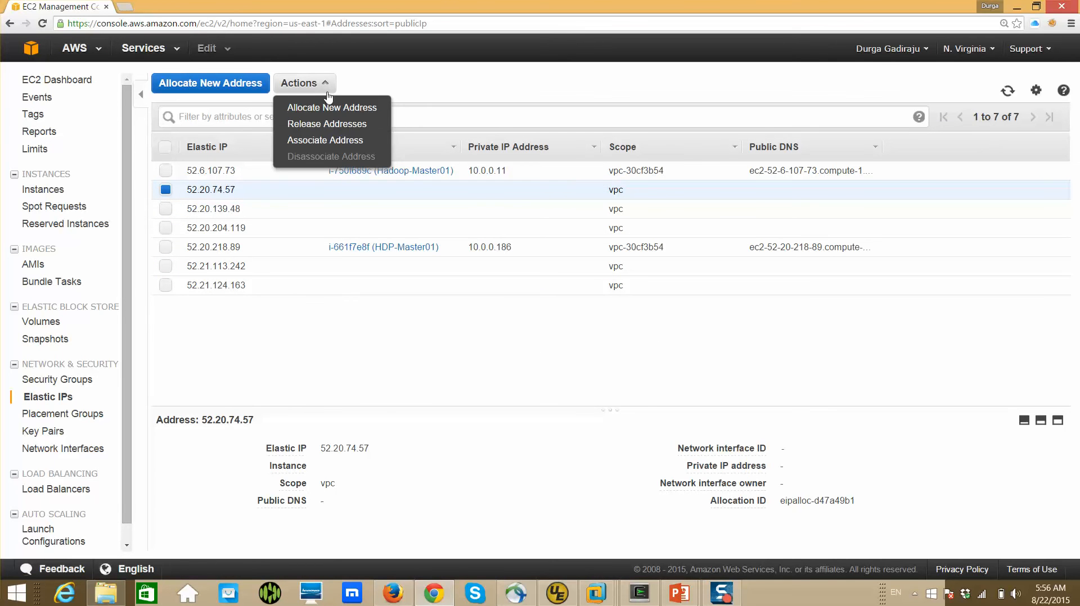
pyautogui.click(325, 140)
pyautogui.click(563, 233)
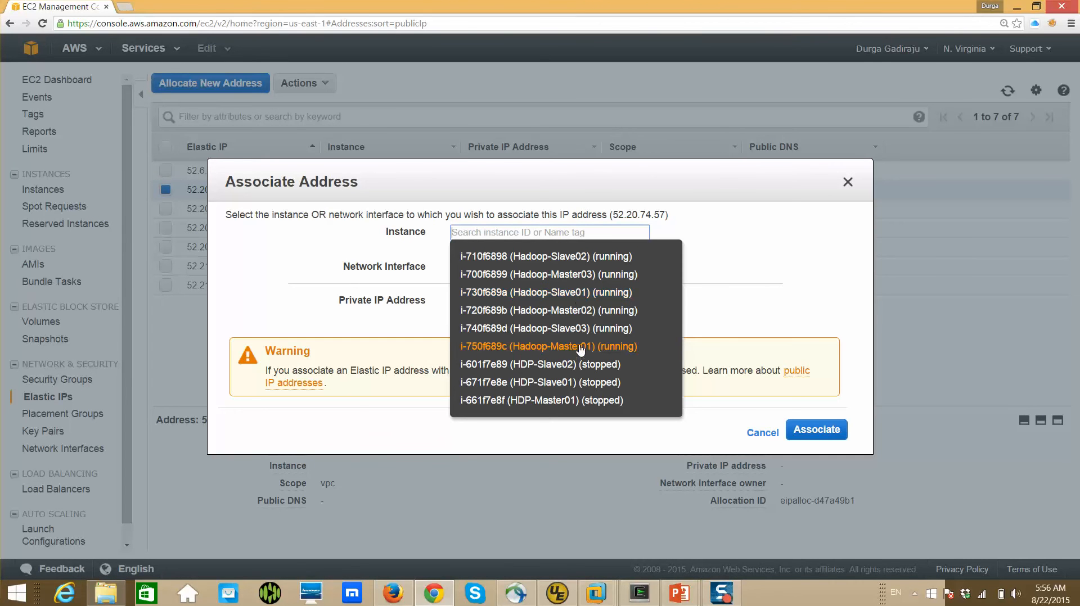
pyautogui.click(578, 311)
pyautogui.click(818, 431)
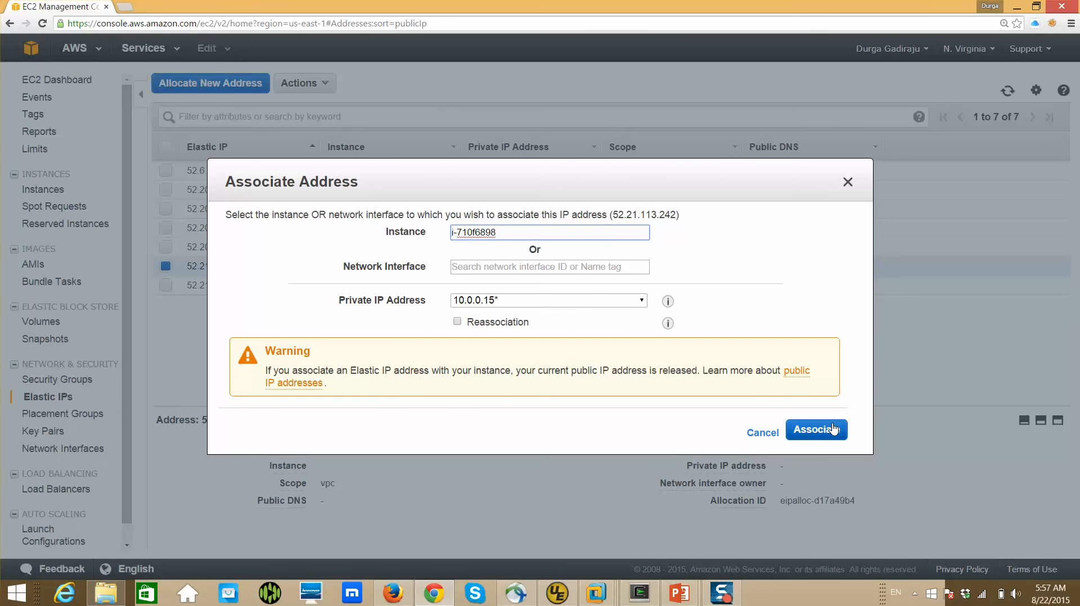
# Associate the Elastic IP 52.21.113.242 with instance i-710f6898 (Hadoop-Slave02) at private address 10.0.0.15
pyautogui.click(833, 429)
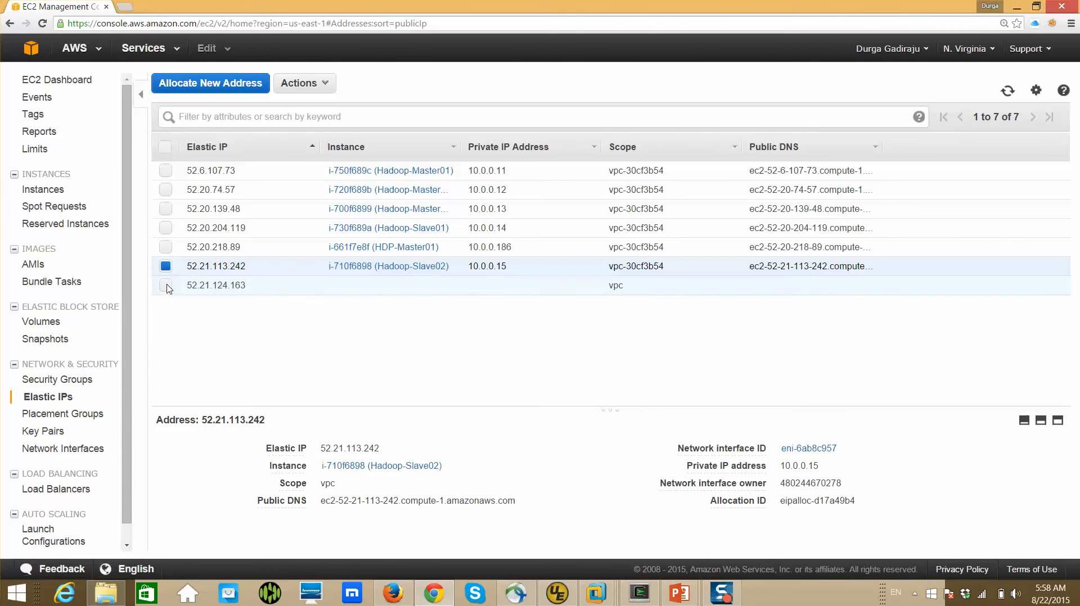
# Associate the Elastic IP 52.21.124.163 with the running instance i-740f689d (Hadoop-Slave03) at private address 10.0.0.16
pyautogui.click(166, 286)
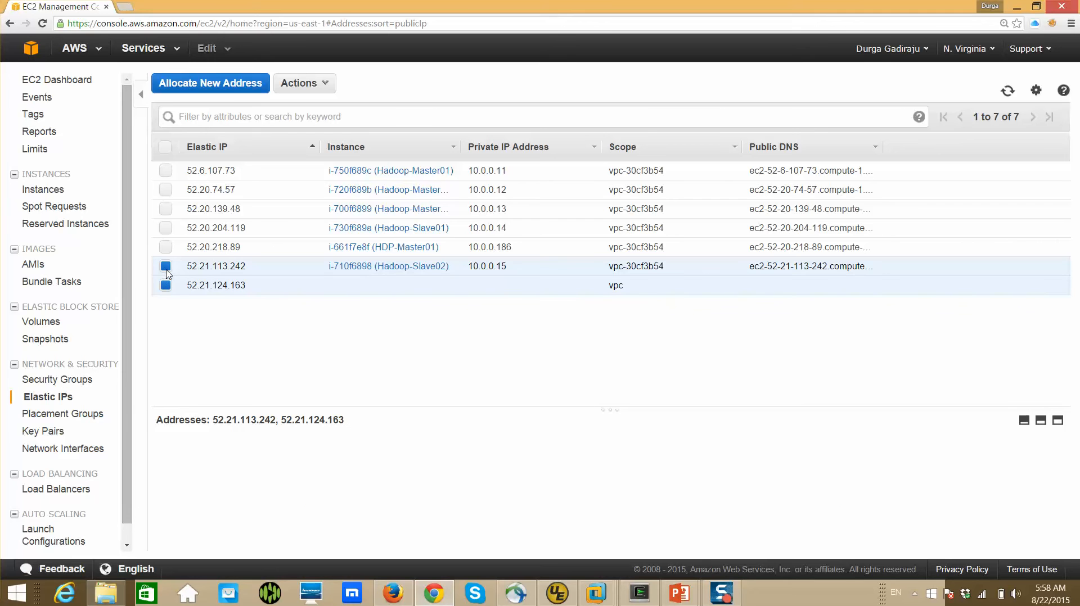
pyautogui.click(166, 267)
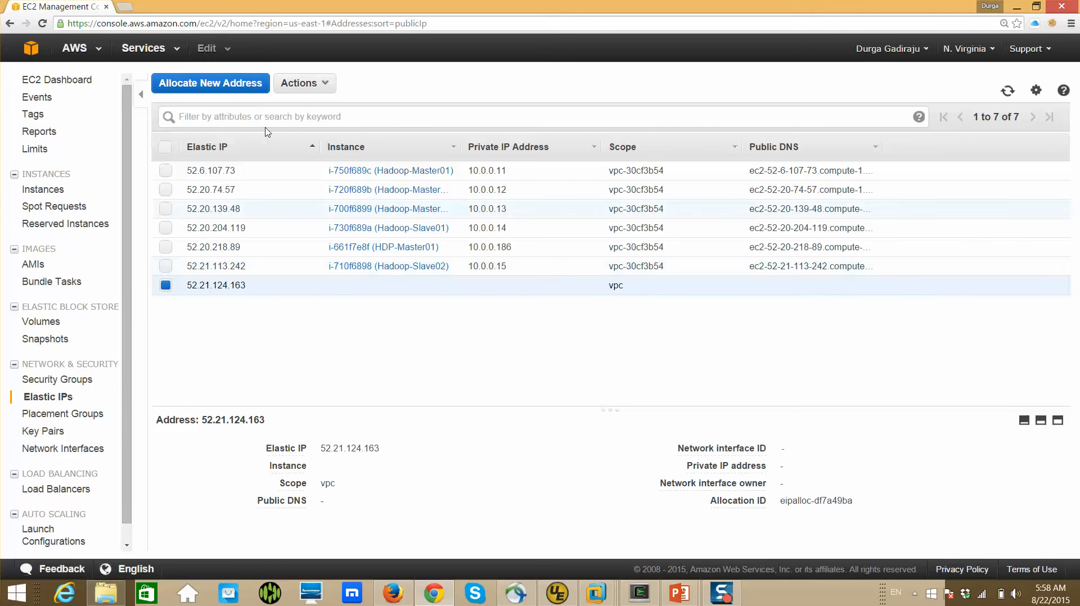
pyautogui.click(328, 85)
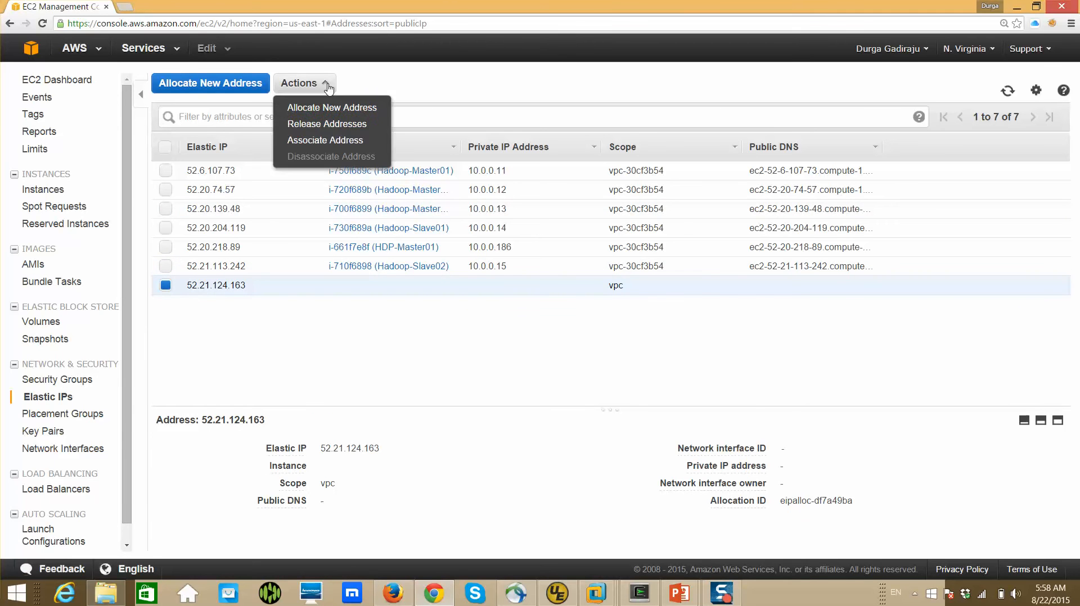
pyautogui.click(333, 144)
pyautogui.click(550, 232)
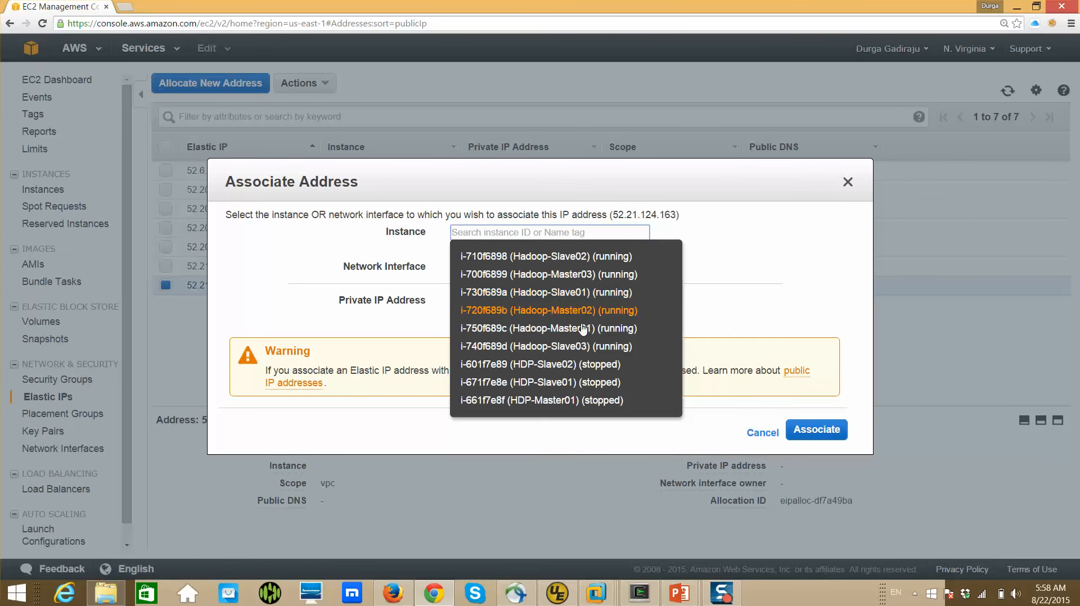
pyautogui.click(580, 347)
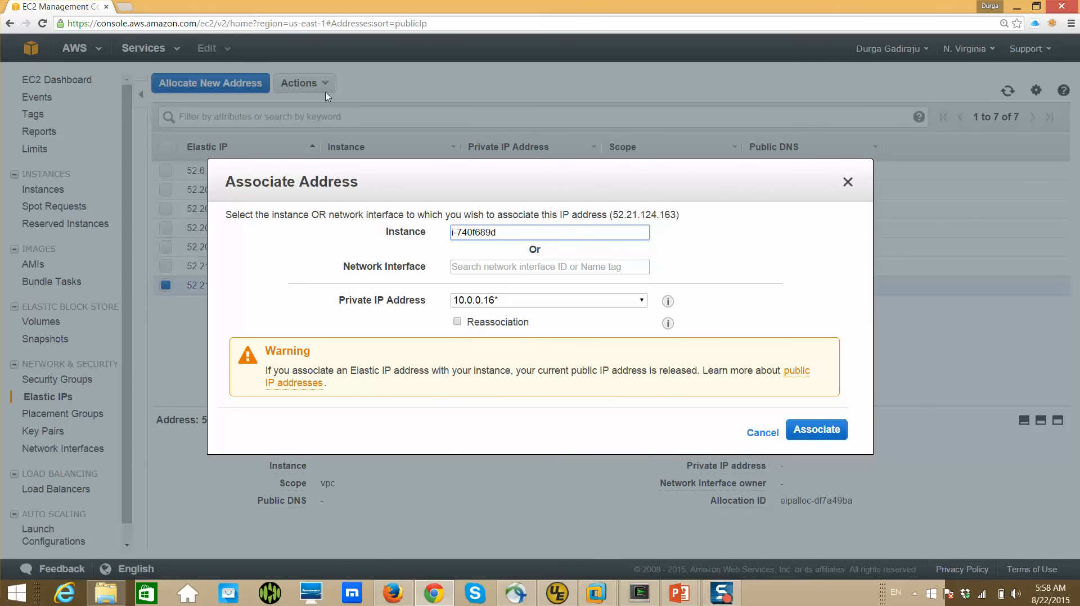
pyautogui.click(830, 431)
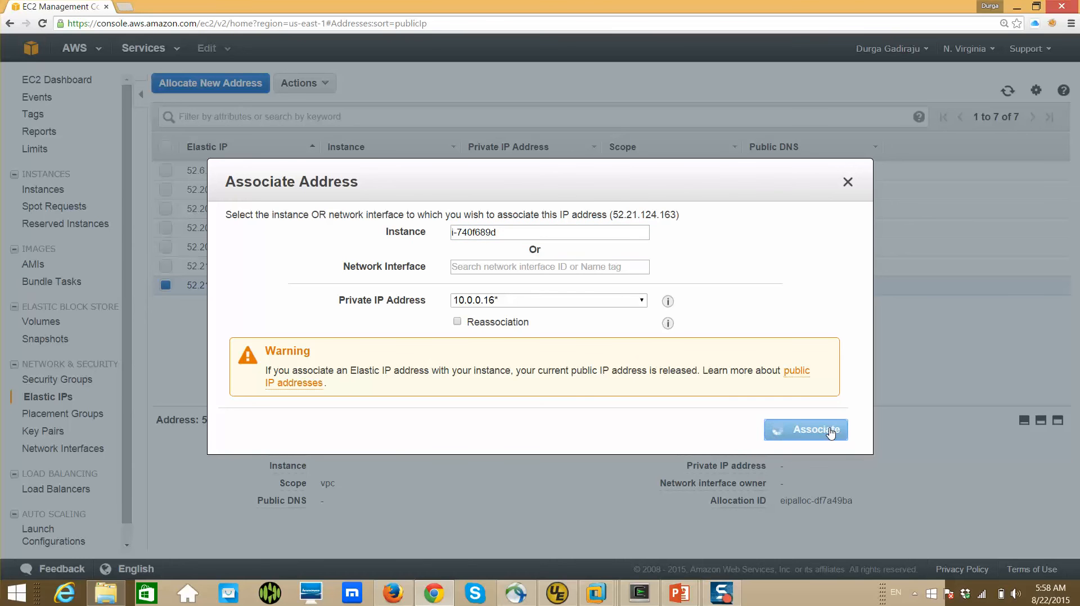
pyautogui.click(166, 266)
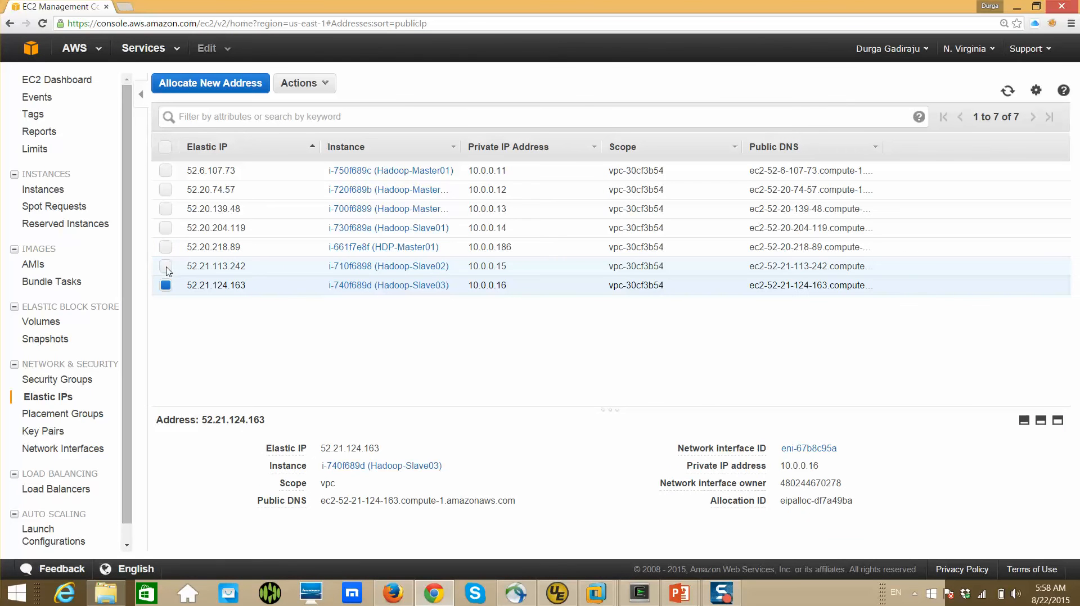
pyautogui.click(322, 84)
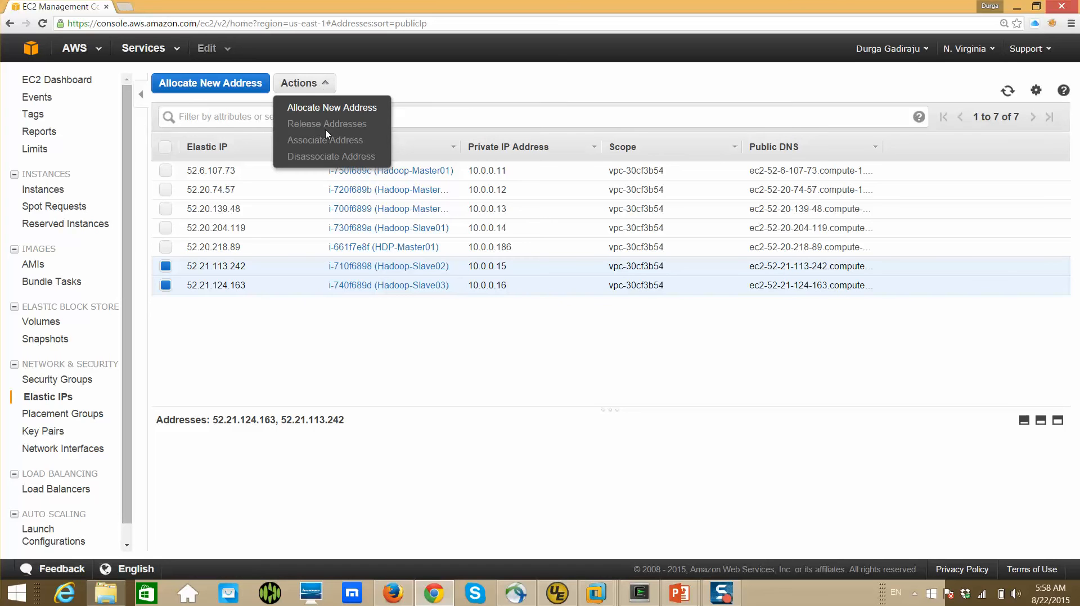
pyautogui.click(446, 101)
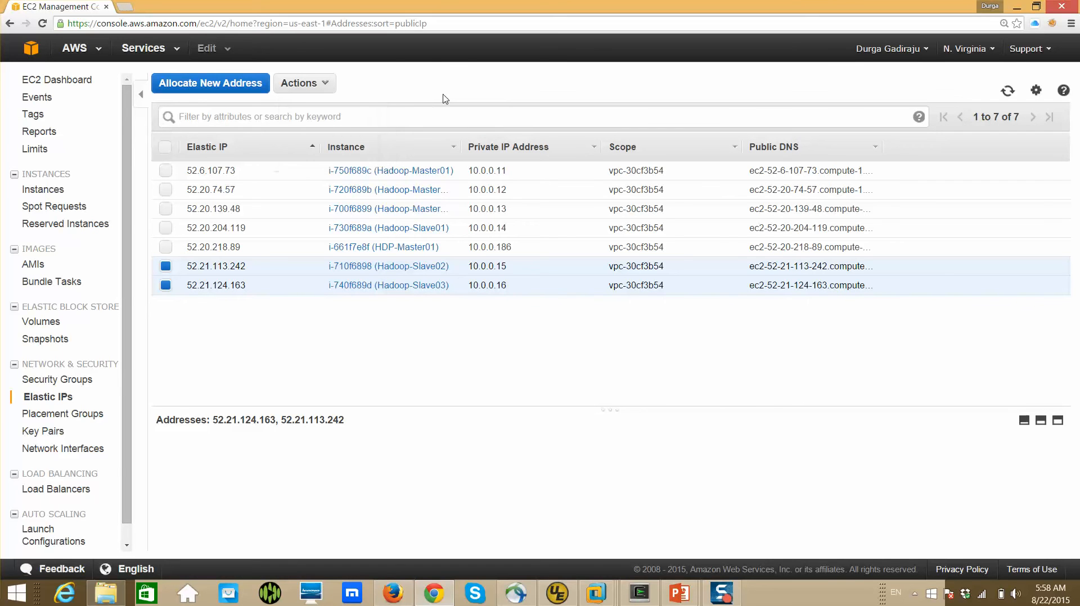
pyautogui.click(165, 266)
pyautogui.click(165, 285)
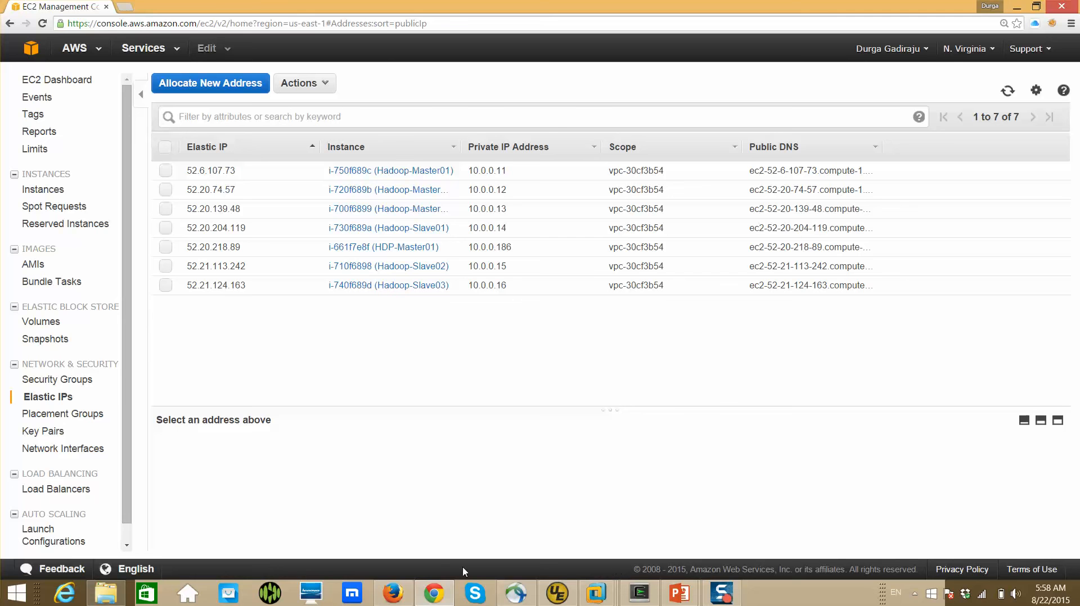
# Switch to the Ambari cluster install wizard in Firefox and retry the failed installation on the hosts
pyautogui.click(436, 594)
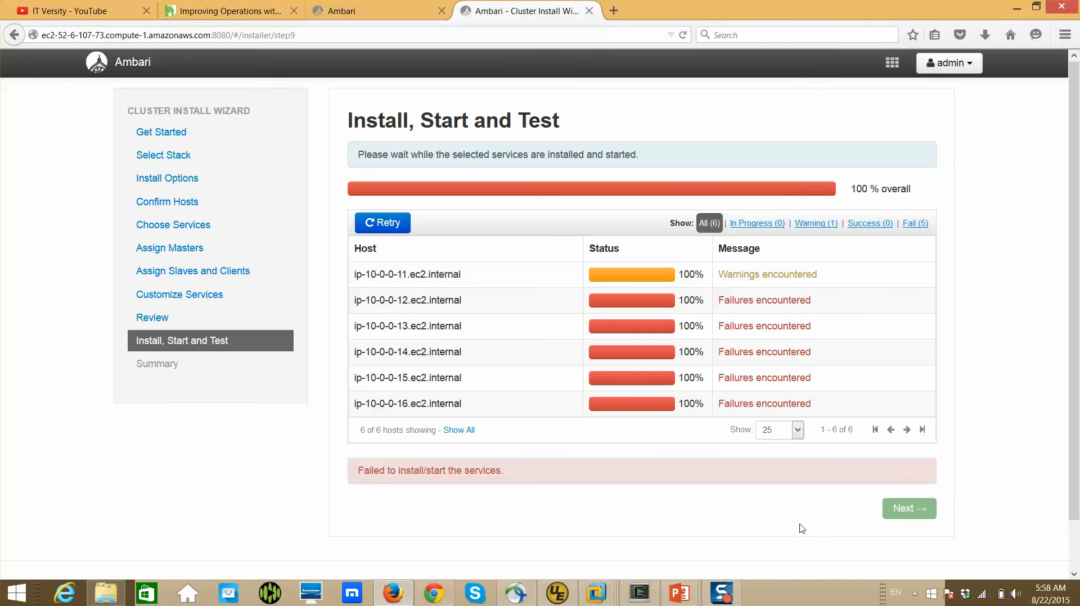
pyautogui.click(368, 225)
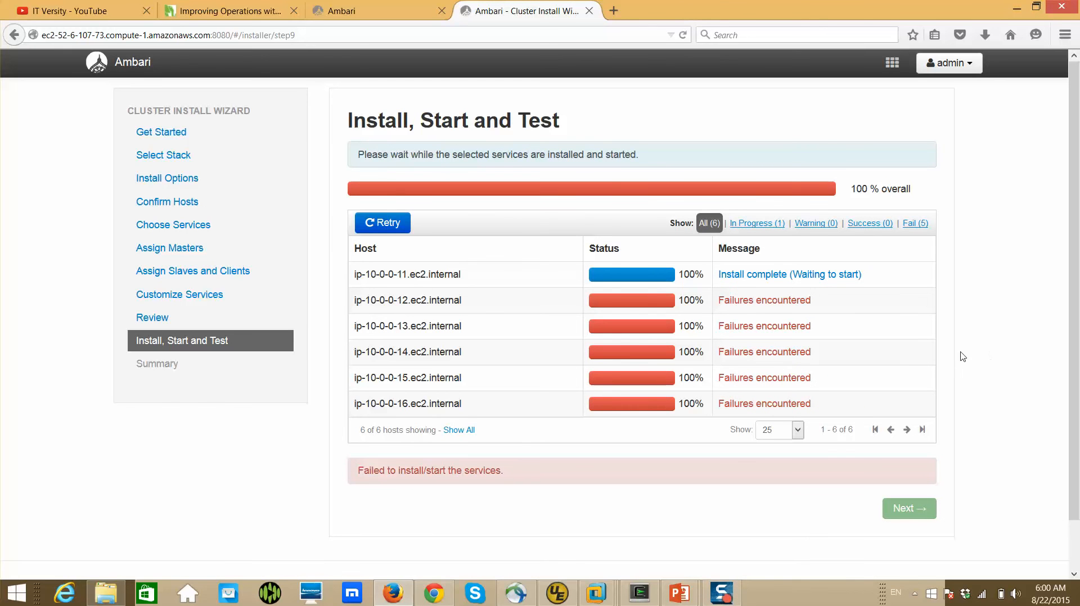
# Examine the error log of the failed Metrics Monitor Install task on host ip-10-0-0-12.ec2.internal
pyautogui.click(750, 304)
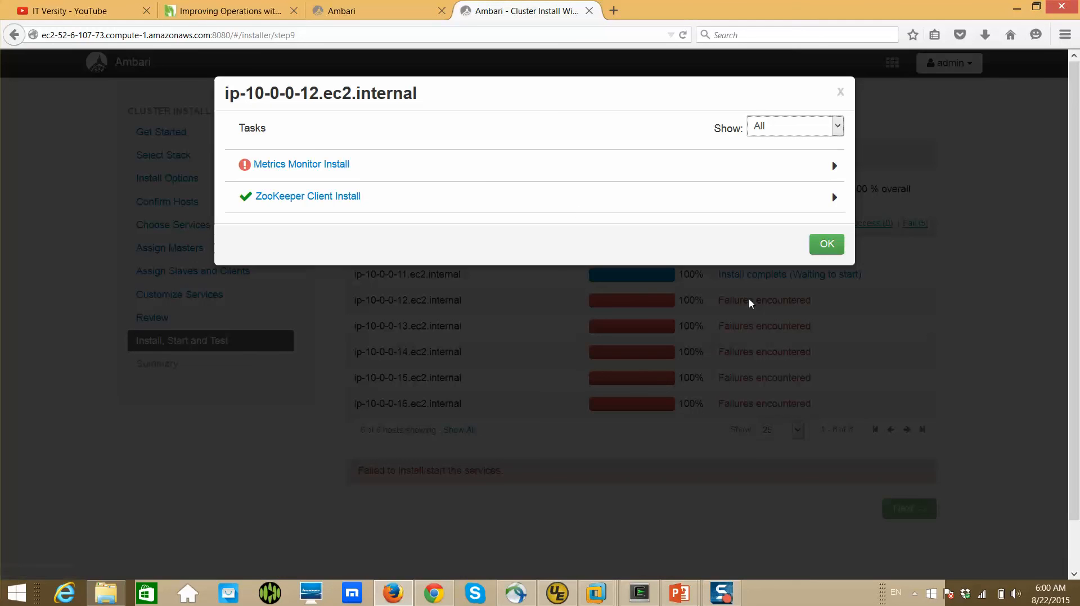
pyautogui.click(304, 165)
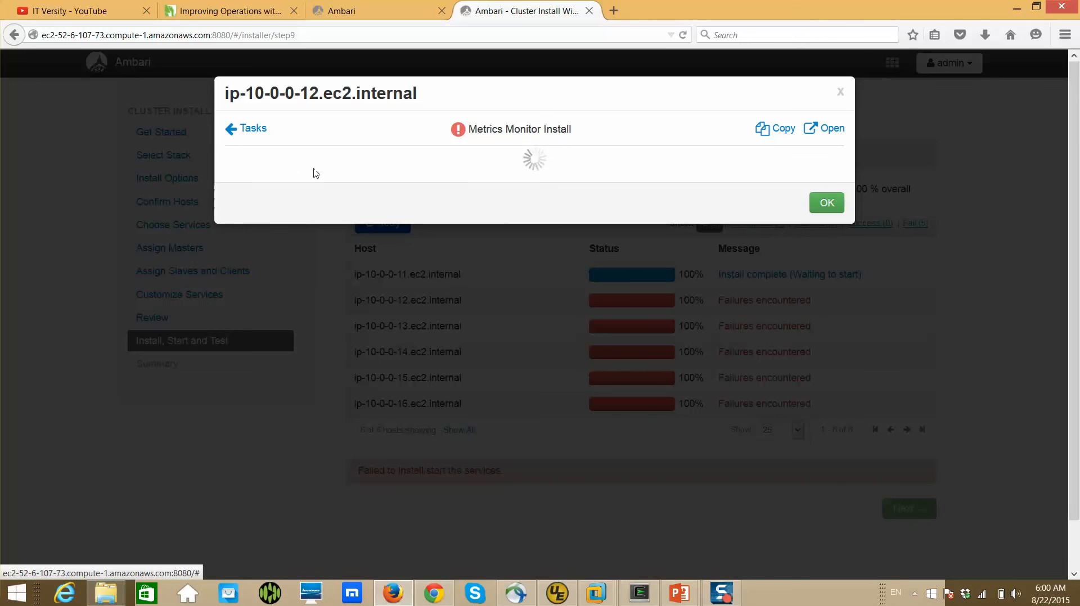
pyautogui.scroll(-3, 391, 265)
pyautogui.scroll(-4, 391, 264)
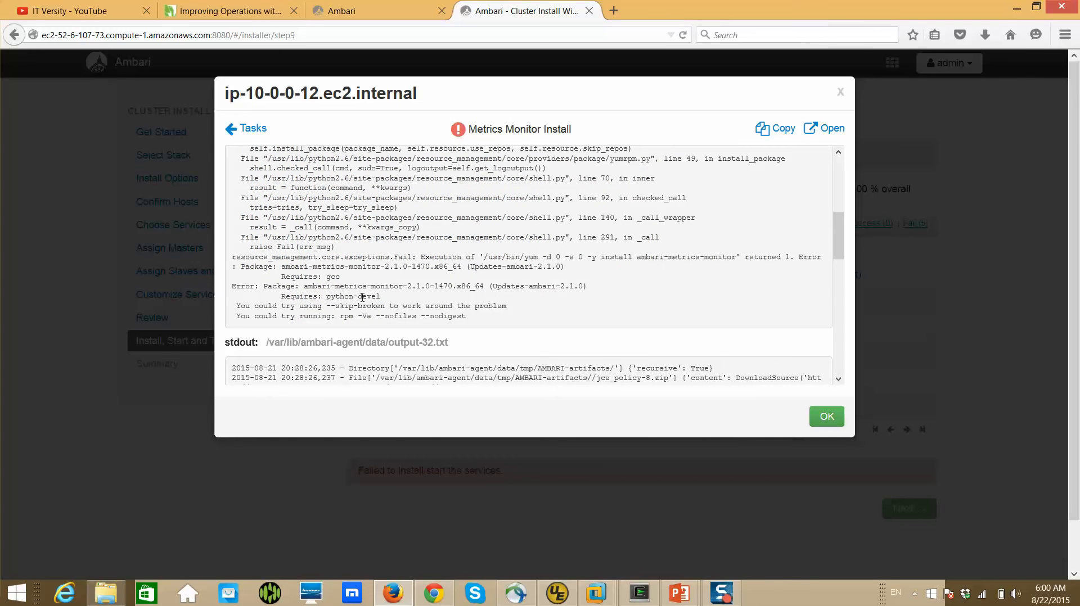
# Switch to the terminal and run "sudo gunzip /etc/yum.repos.d/r*" on ip-10-0-0-12.ec2.internal as ec2-user through ssh -tt
pyautogui.hotkey('alt', 'Tab')
pyautogui.hotkey('alt', 'Tab')
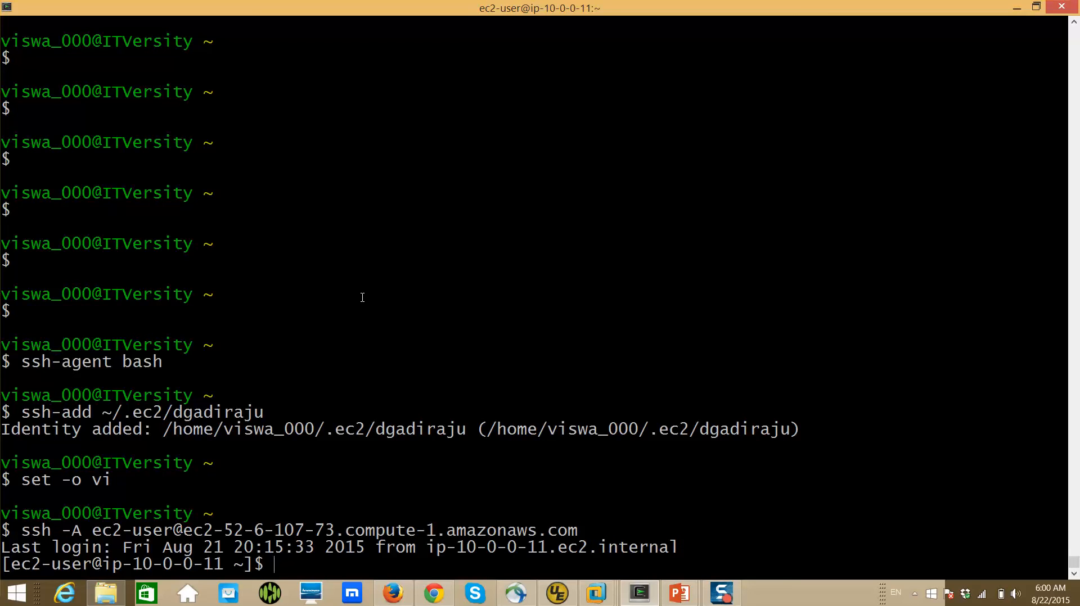
pyautogui.write('ssh e')
pyautogui.press('BackSpace')
pyautogui.write('-tt ec2-user@')
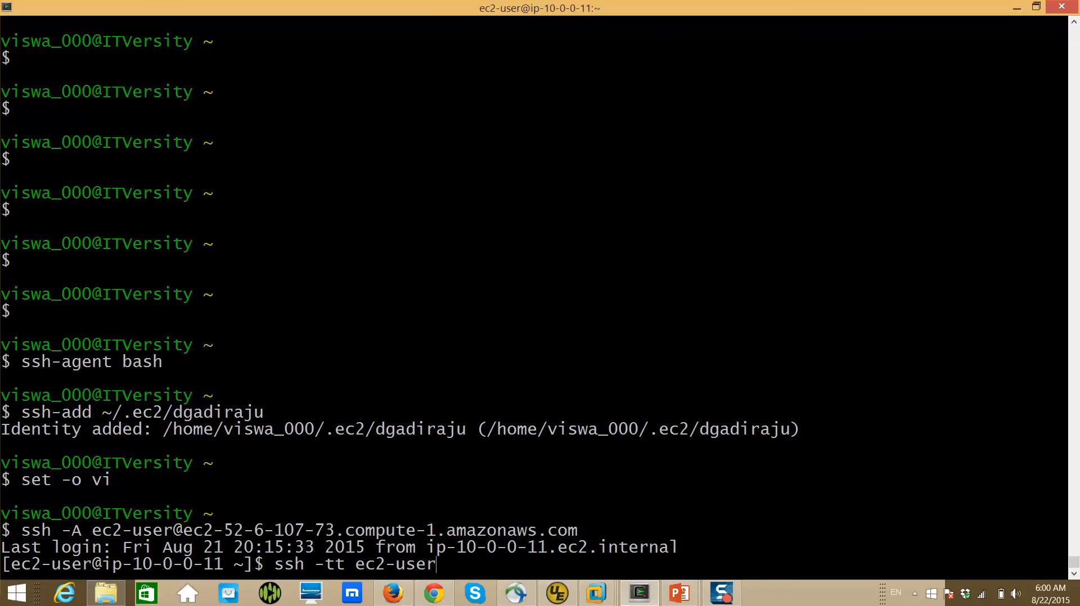
pyautogui.write('ip-10-0-0')
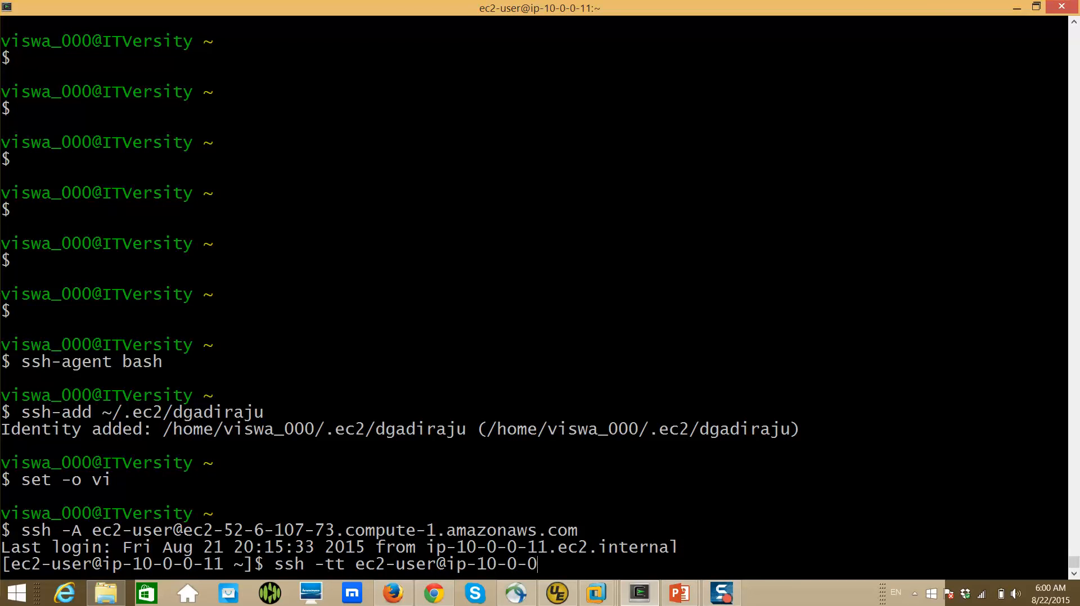
pyautogui.write('-12.ec2.interna')
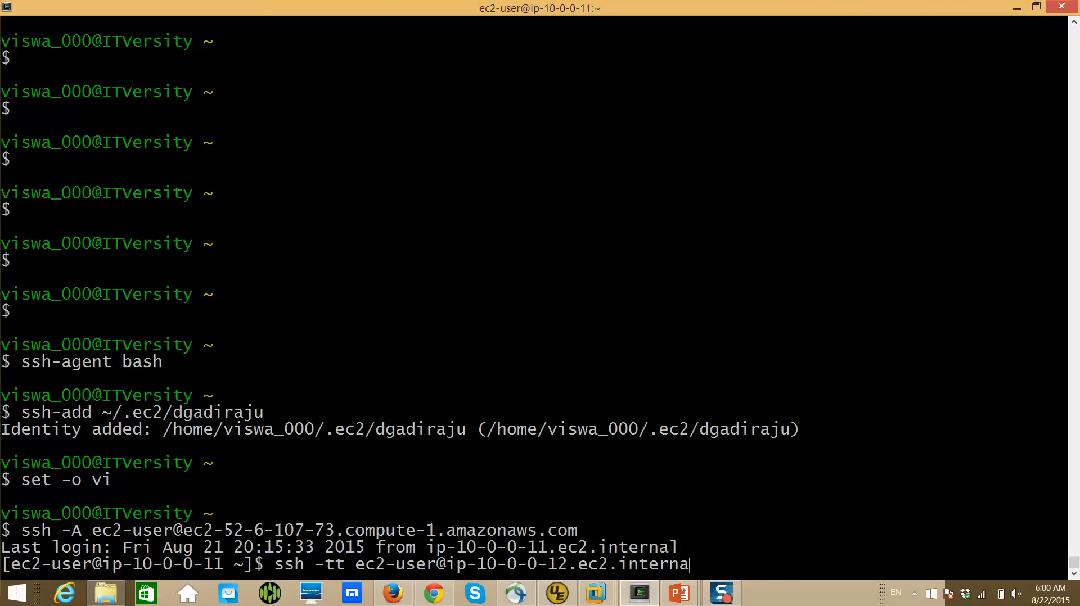
pyautogui.write('l "sudo gunzip ')
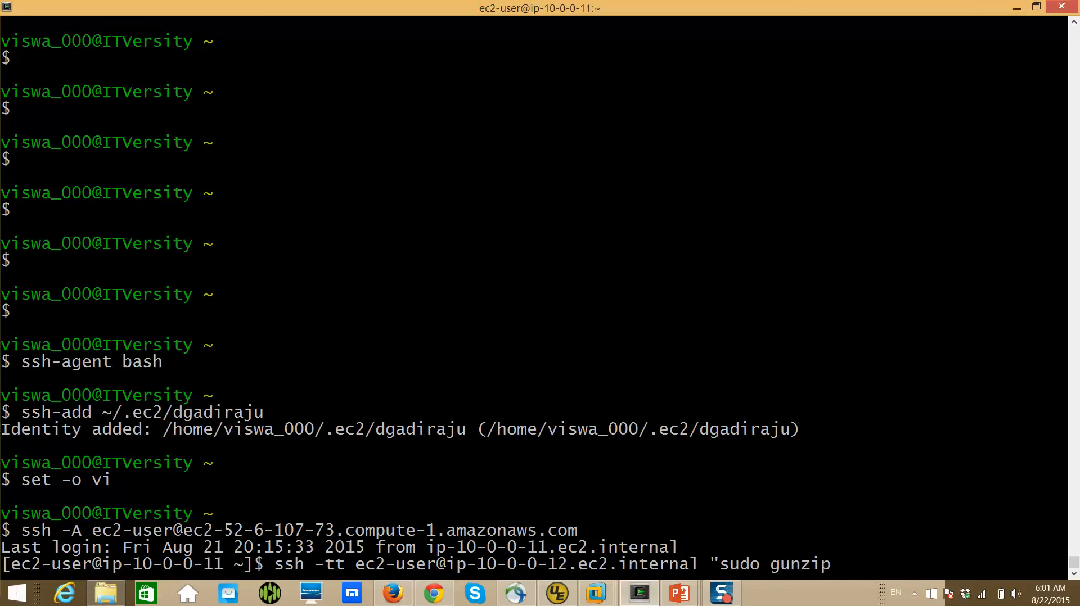
pyautogui.write('/etc/yum.repops')
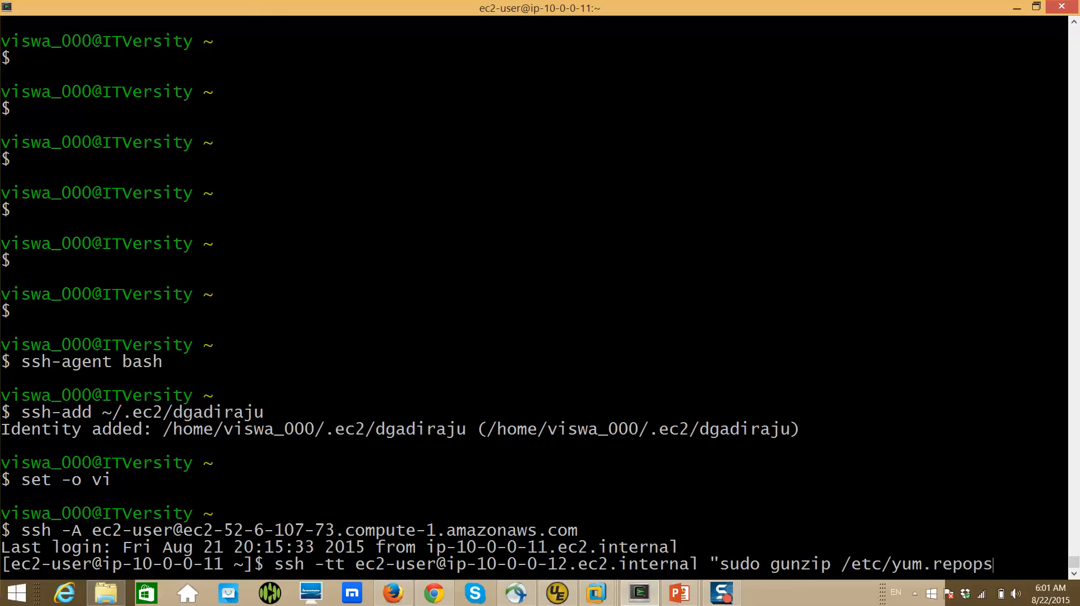
pyautogui.press('BackSpace')
pyautogui.press('BackSpace')
pyautogui.write('s.d/r*"')
pyautogui.press('Return')
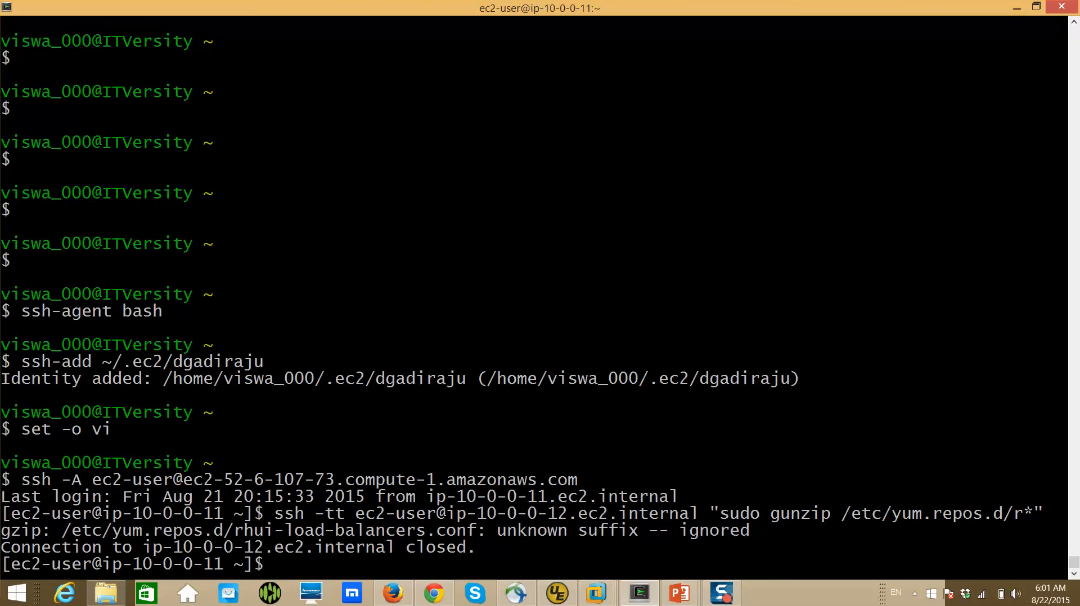
# List the repository files on ip-10-0-0-12.ec2.internal over ssh with "ls -ltr /etc/yum.repos.d"
pyautogui.write('ssh ')
pyautogui.write('ec2-user')
pyautogui.write('@')
pyautogui.write('ip-10-0-0')
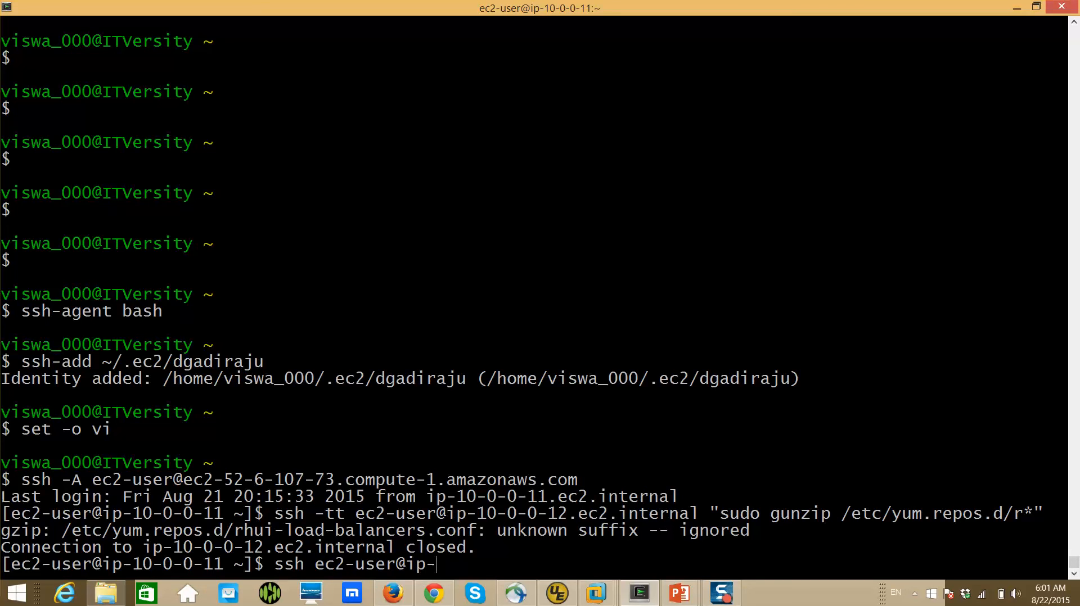
pyautogui.write('-0')
pyautogui.press('BackSpace')
pyautogui.write('12.ec2.intern')
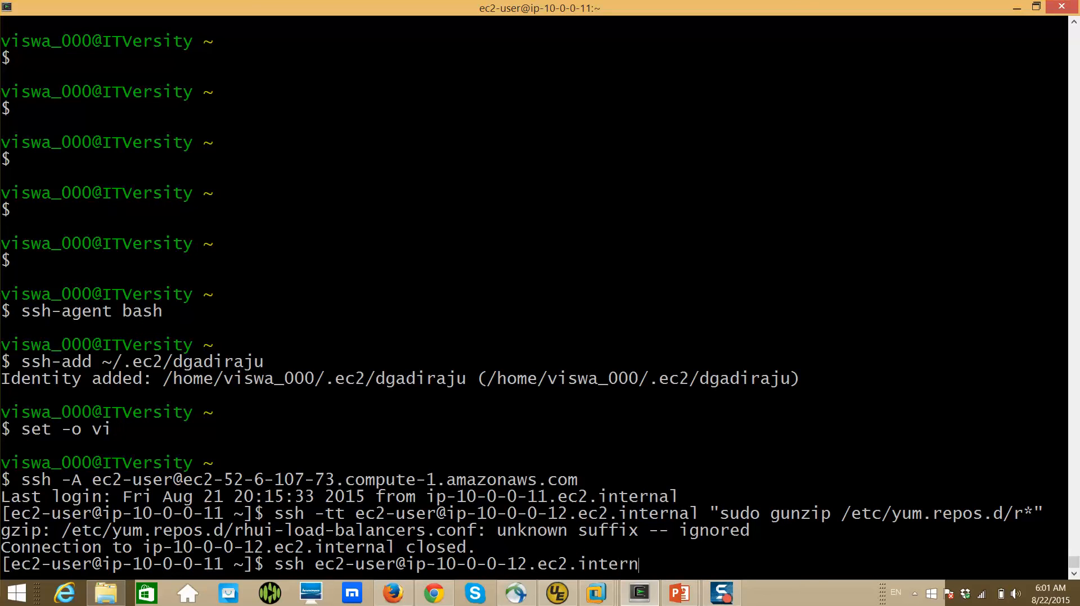
pyautogui.write('al "ls -ltr /etc/yu')
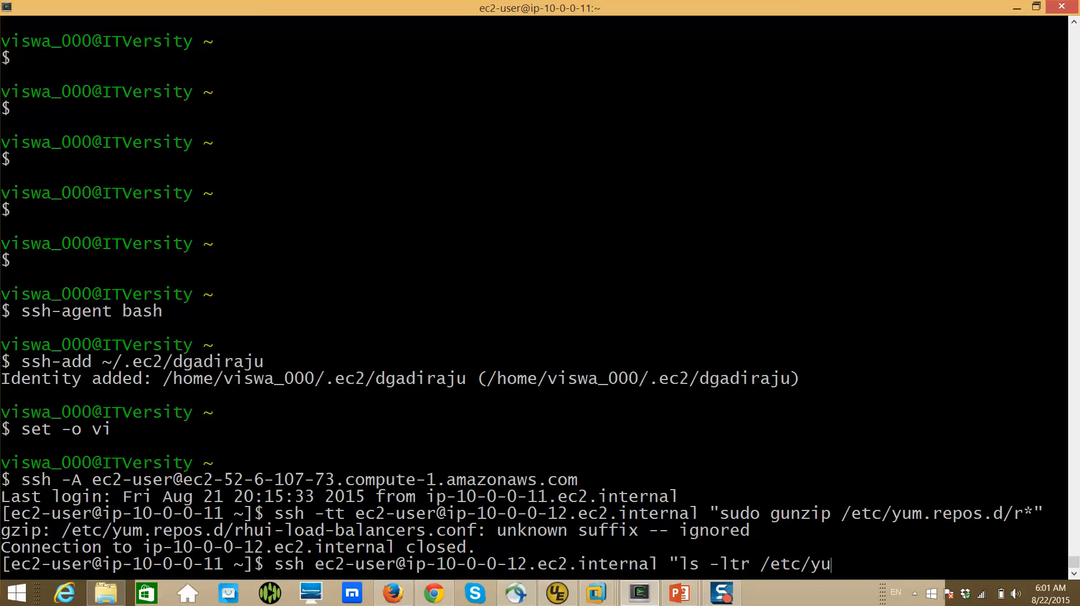
pyautogui.write('m.repos.d"')
pyautogui.press('Return')
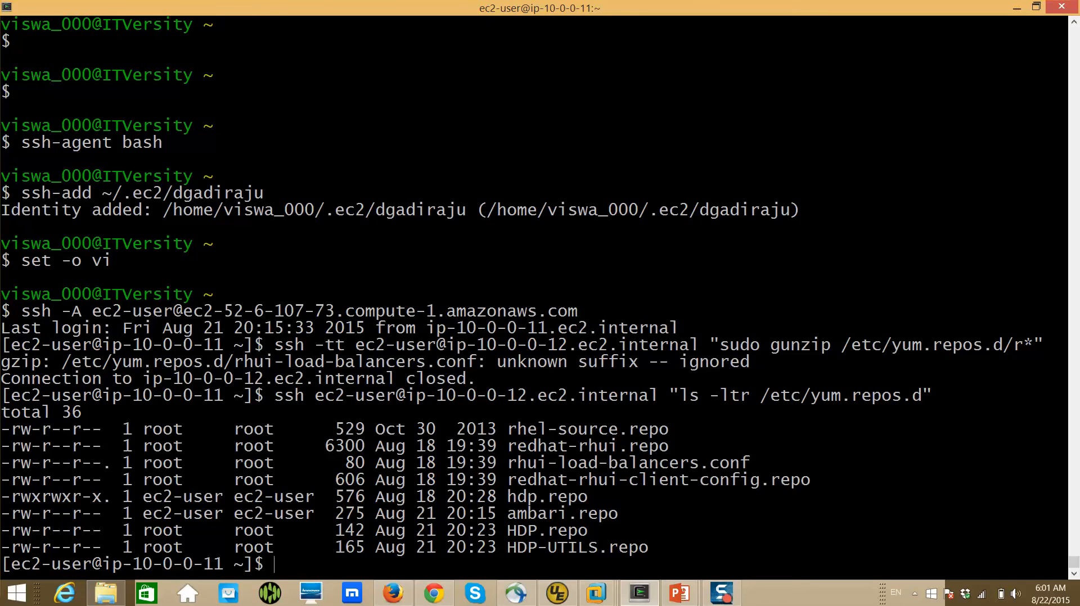
# Reuse the previous ssh command to list /etc/yum.repos.d on host ip-10-0-0-13.ec2.internal
pyautogui.press('Up')
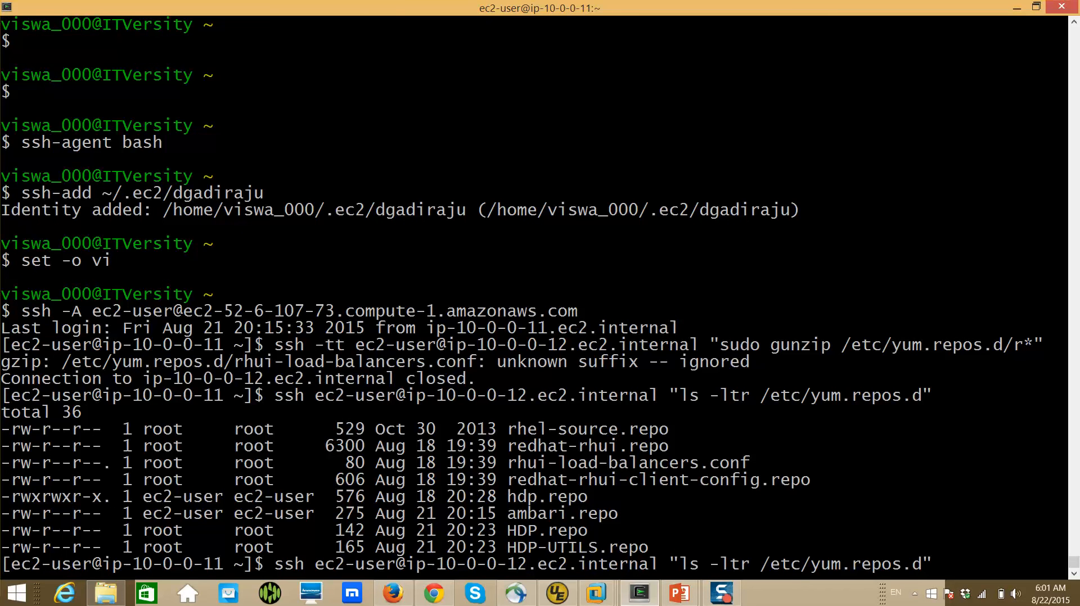
pyautogui.press('BackSpace')
pyautogui.write('3')
pyautogui.press('Return')
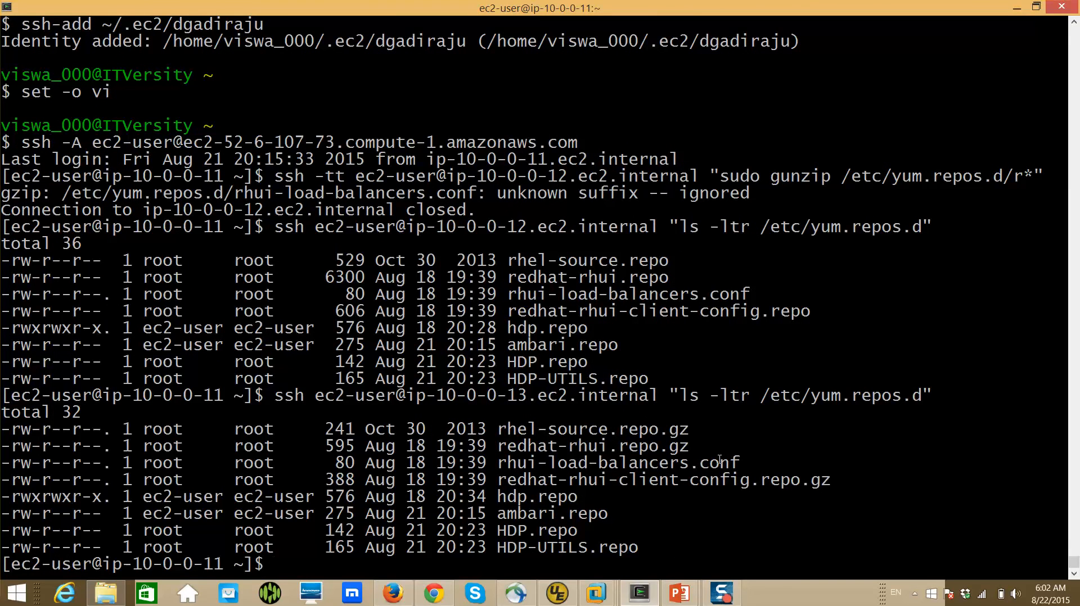
# Recall the earlier gunzip command, narrow its pattern to /etc/yum.repos.d/r*gz and run it on ip-10-0-0-13.ec2.internal
pyautogui.press('Up')
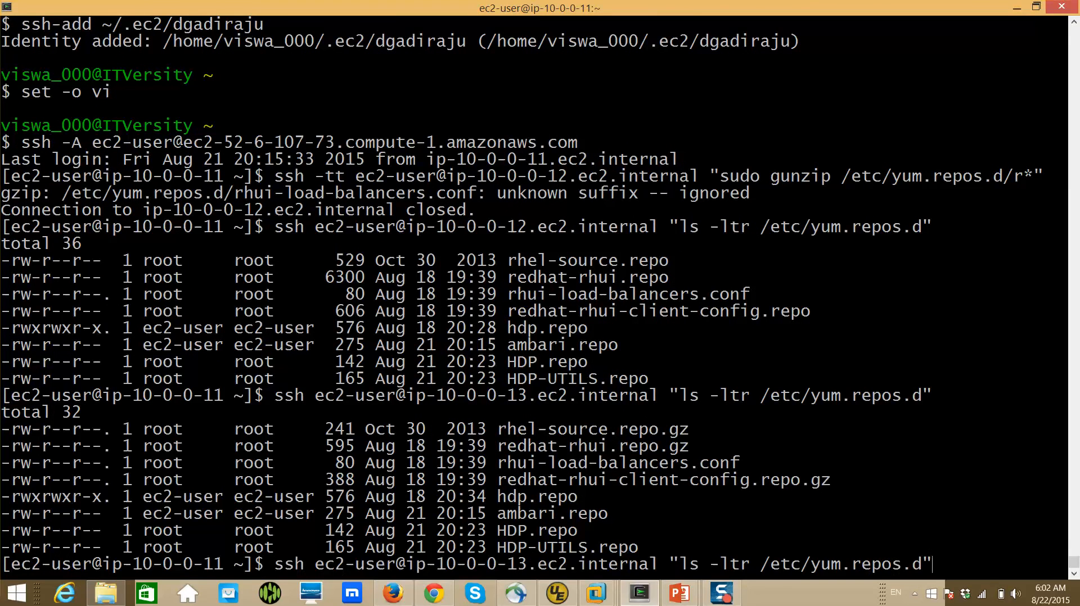
pyautogui.press('Up')
pyautogui.press('Up')
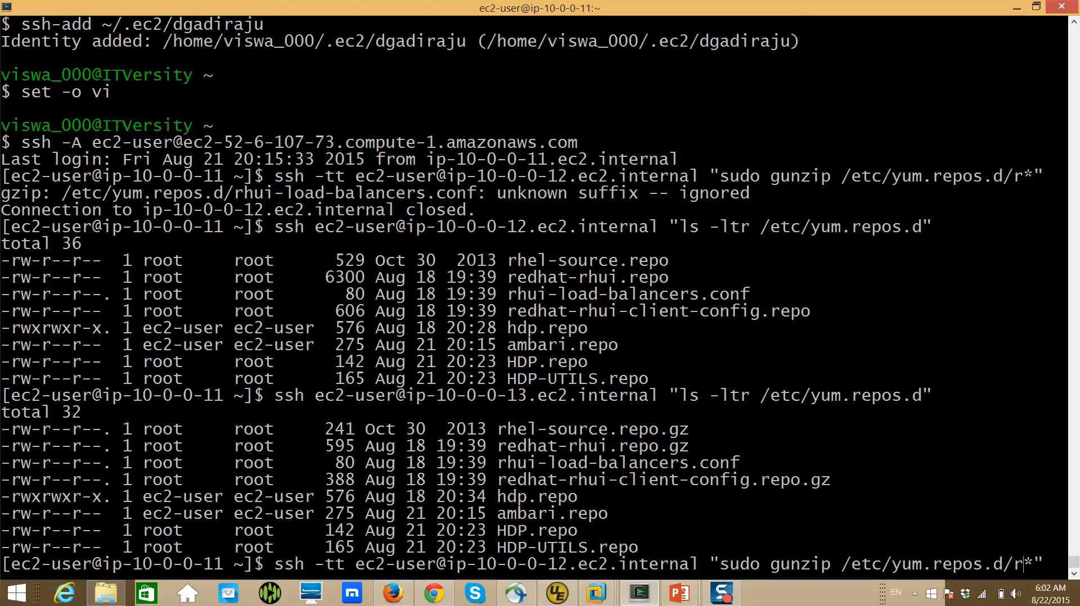
pyautogui.write('gz')
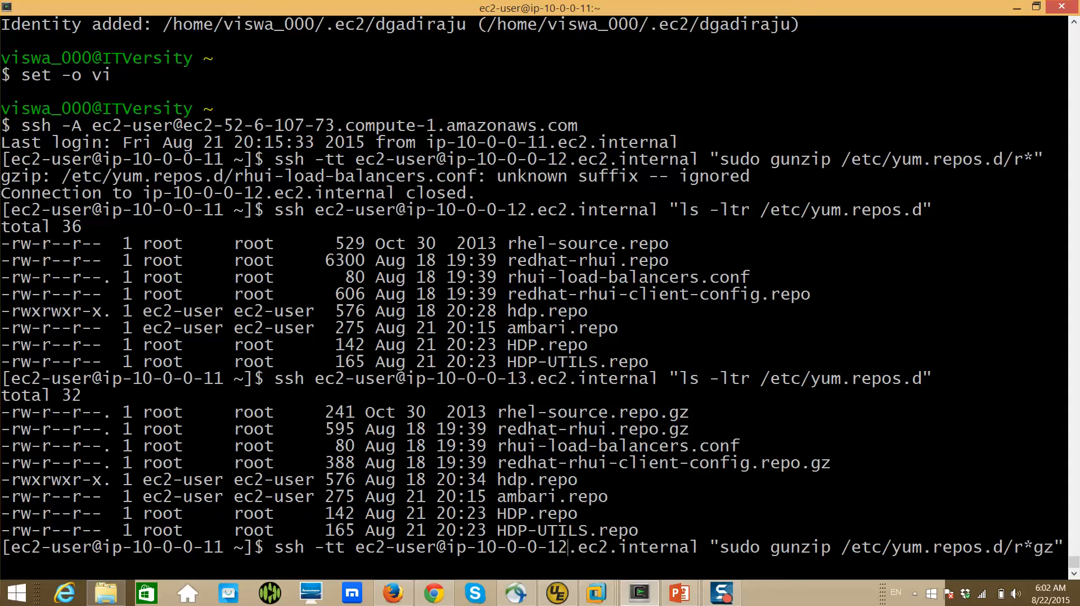
pyautogui.press('BackSpace')
pyautogui.write('3')
pyautogui.press('Return')
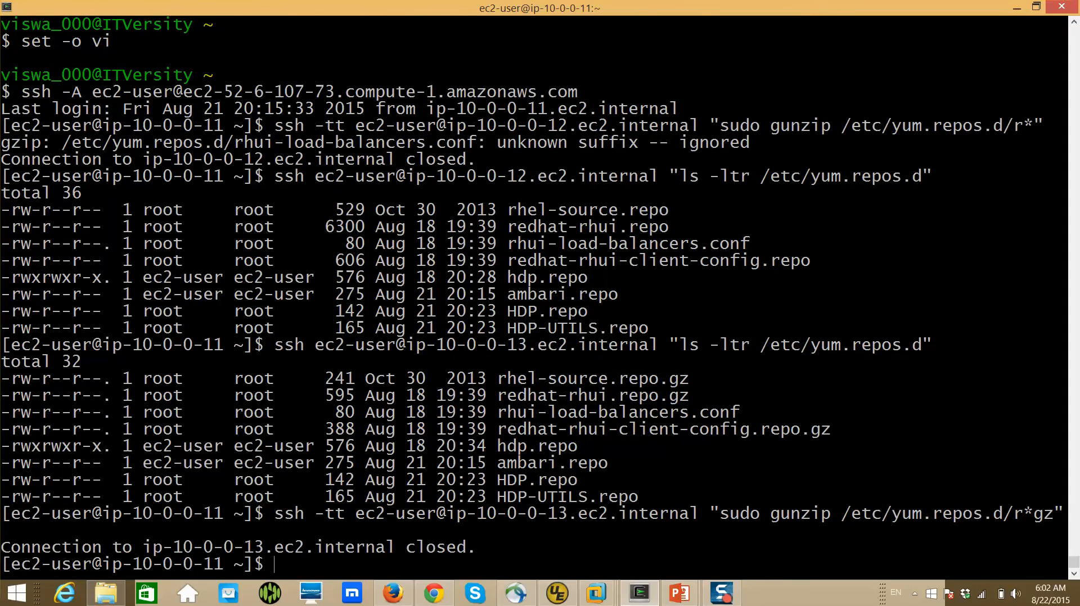
# Enable vi-style command-line editing in the remote shell with "set -o vi"
pyautogui.write('www')
pyautogui.press('BackSpace')
pyautogui.press('BackSpace')
pyautogui.press('BackSpace')
pyautogui.press('BackSpace')
pyautogui.write('set -o vi')
pyautogui.press('Return')
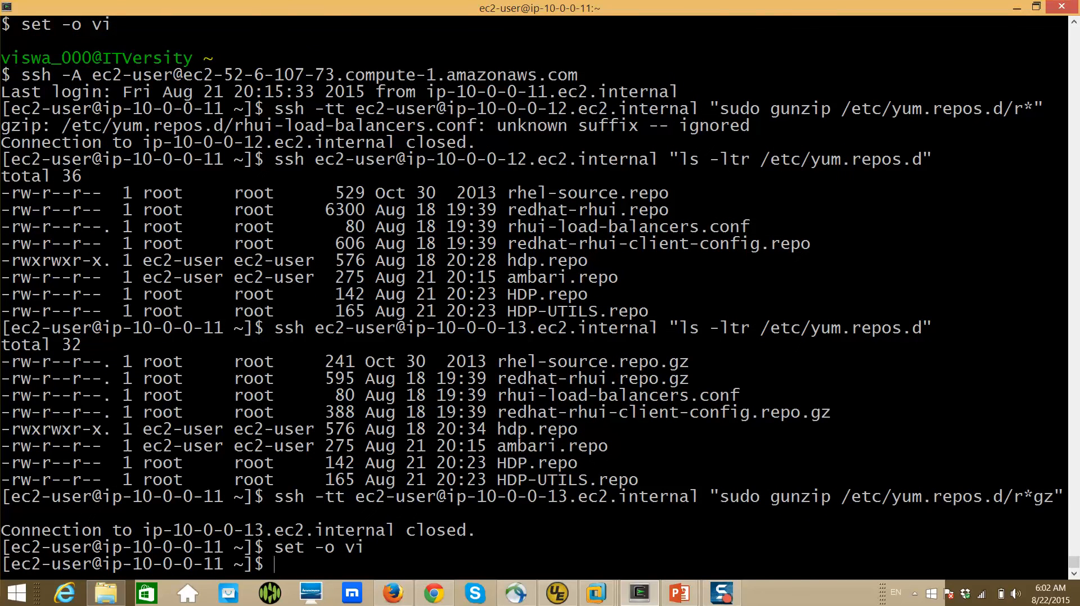
# Rerun the ssh gunzip command for /etc/yum.repos.d/r*gz on host ip-10-0-0-14.ec2.internal
pyautogui.press('Escape')
pyautogui.press('k')
pyautogui.press('k')
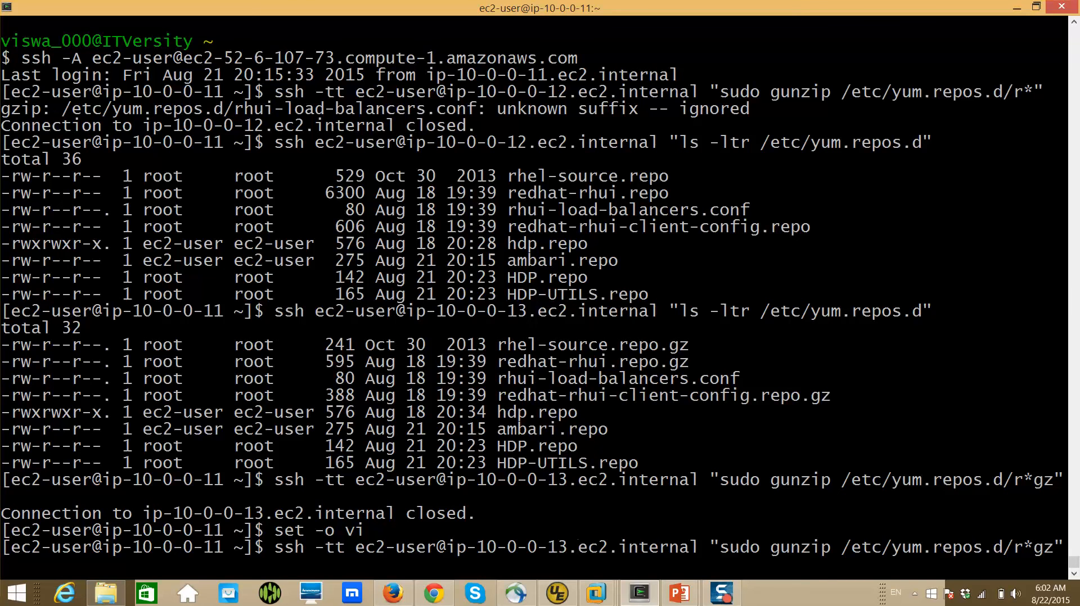
pyautogui.press('r')
pyautogui.press('4')
pyautogui.press('Return')
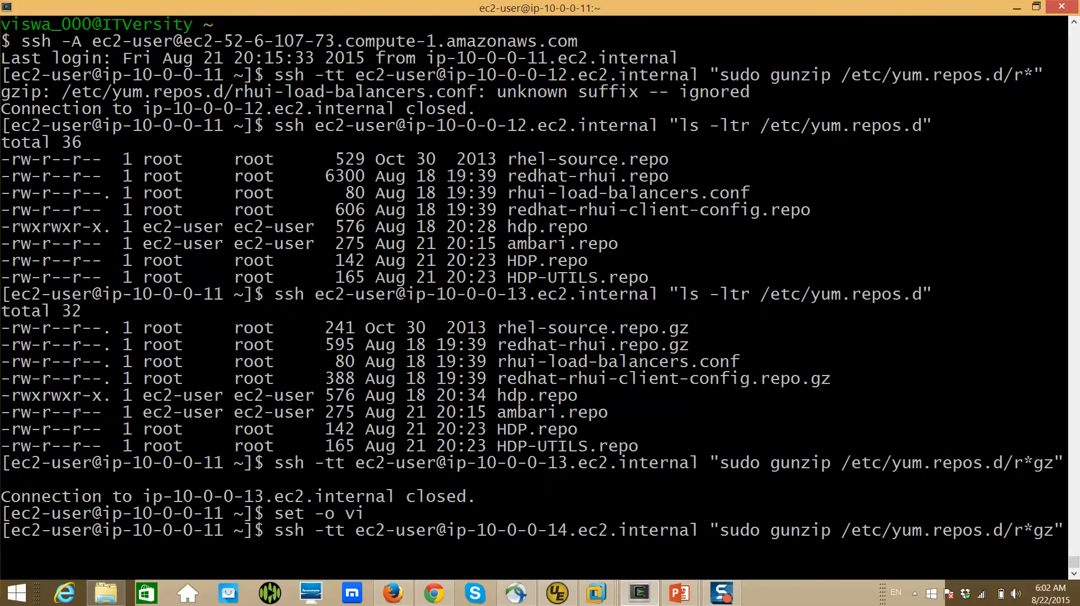
# Rerun the ssh gunzip command for /etc/yum.repos.d/r*gz on host ip-10-0-0-15.ec2.internal
pyautogui.press('Return')
pyautogui.press('Escape')
pyautogui.press('k')
pyautogui.press('w')
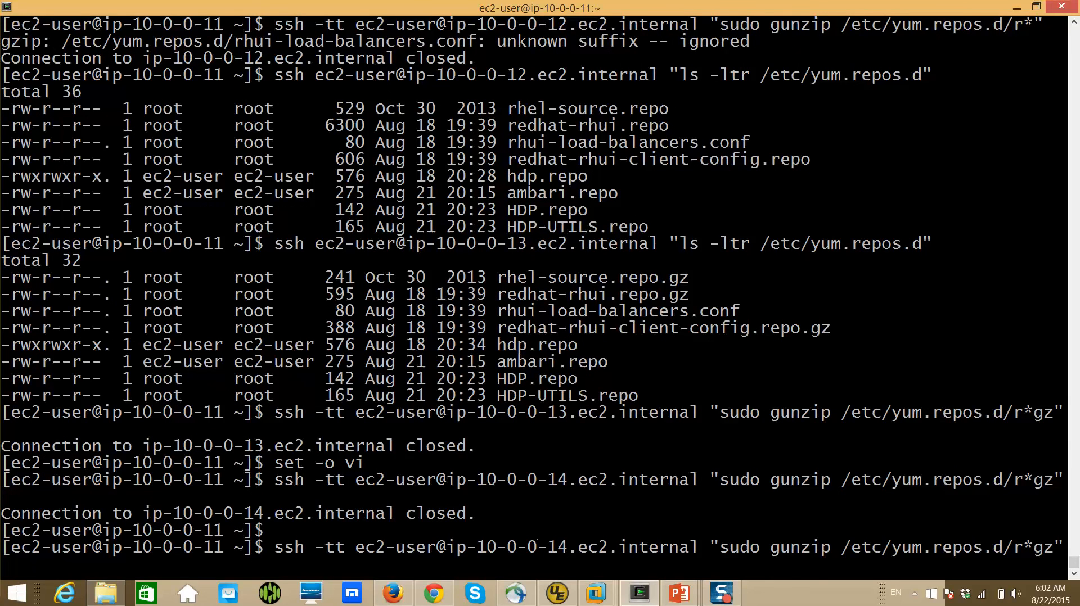
pyautogui.press('r')
pyautogui.press('5')
pyautogui.press('Return')
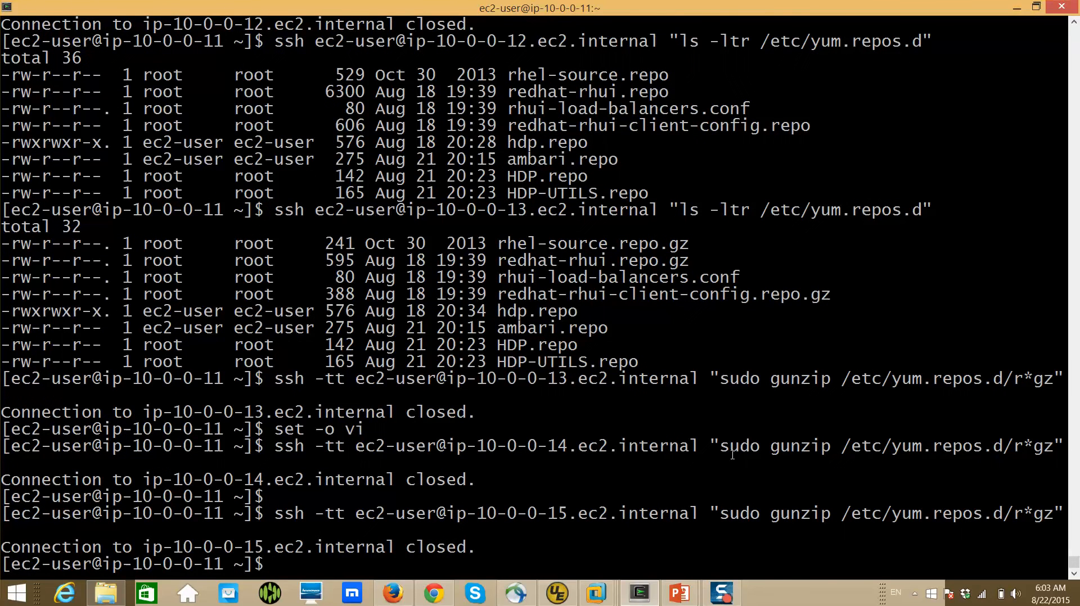
# Recall the ssh gunzip command for /etc/yum.repos.d/r*gz, change the host to ip-10-0-0-16.ec2.internal and run it
pyautogui.press('Escape')
pyautogui.press('k')
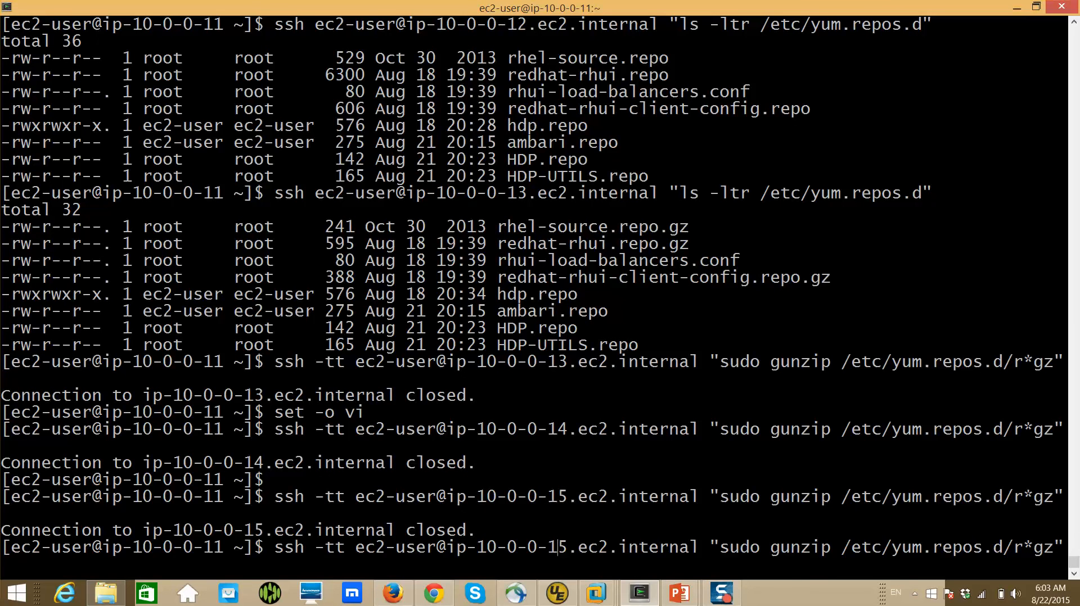
pyautogui.press('r')
pyautogui.press('6')
pyautogui.press('Return')
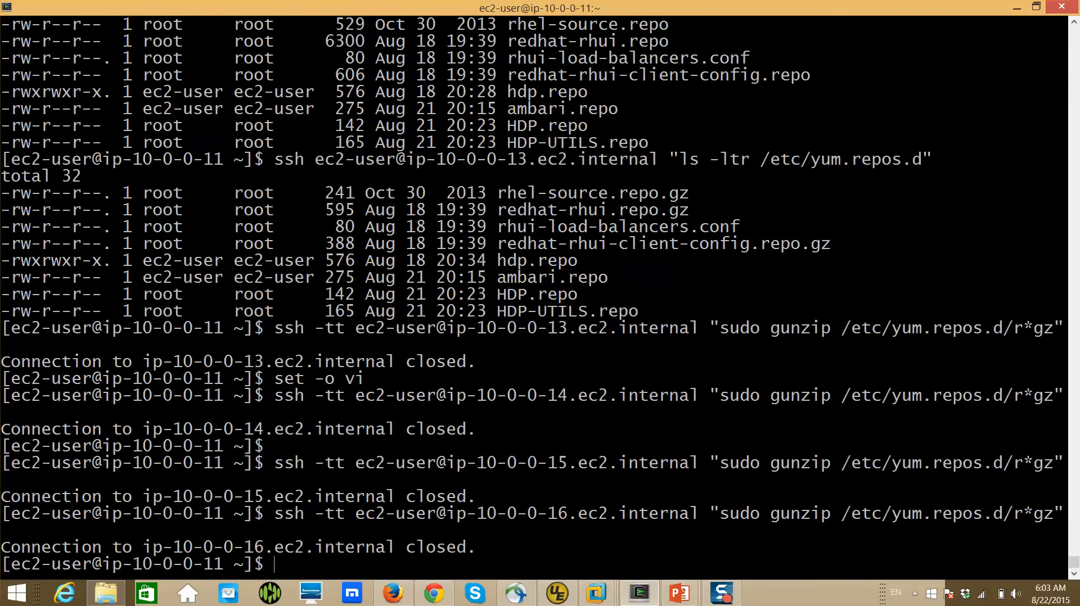
# Switch to the Ambari install wizard in Firefox, close the ip-10-0-0-12.ec2.internal task log and retry the service installation
pyautogui.hotkey('alt', 'Tab')
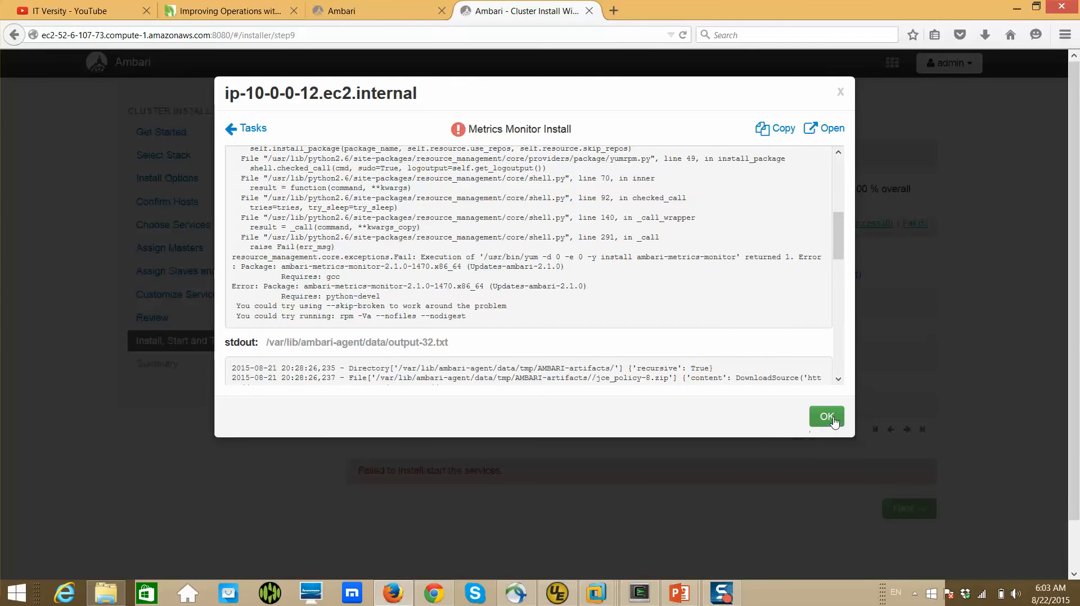
pyautogui.click(826, 417)
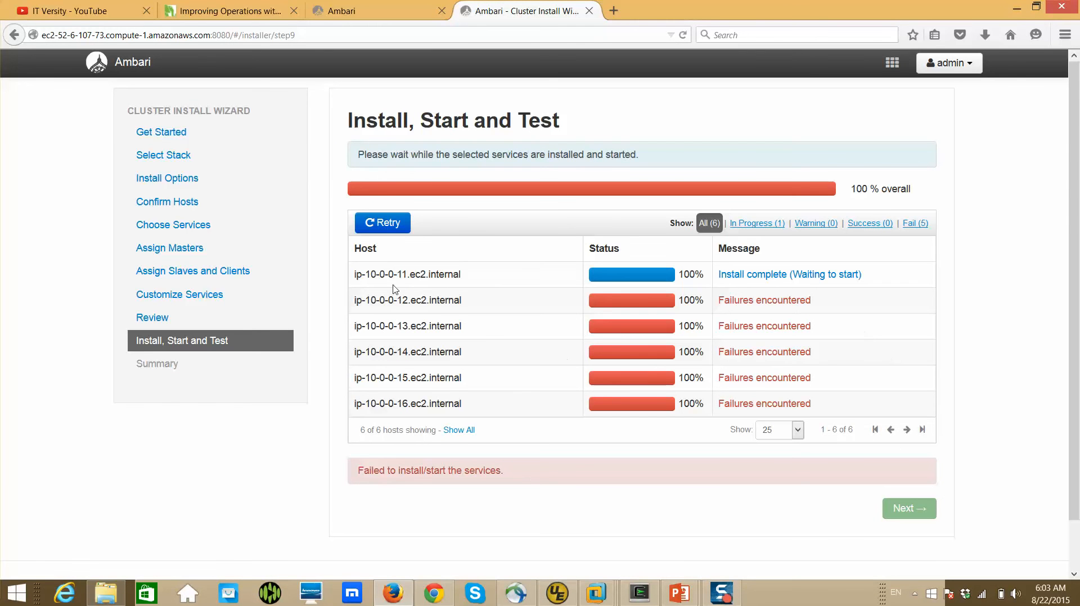
pyautogui.click(395, 225)
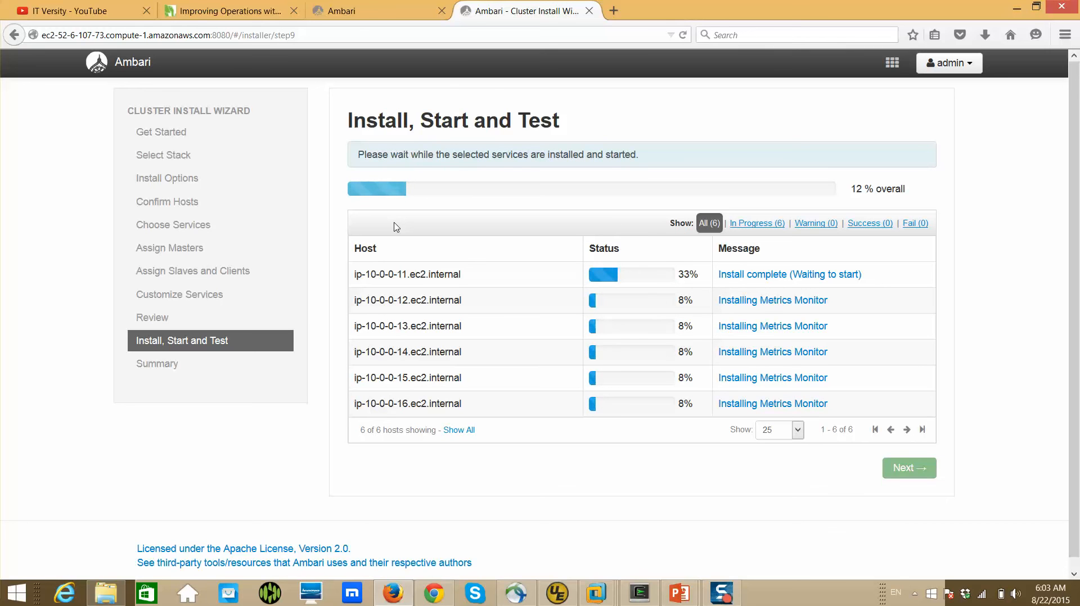
# Review the stderr and stdout of the Metrics Monitor Install task on ip-10-0-0-12.ec2.internal, including the ambari-metrics-monitor package line, and close the log
pyautogui.click(790, 301)
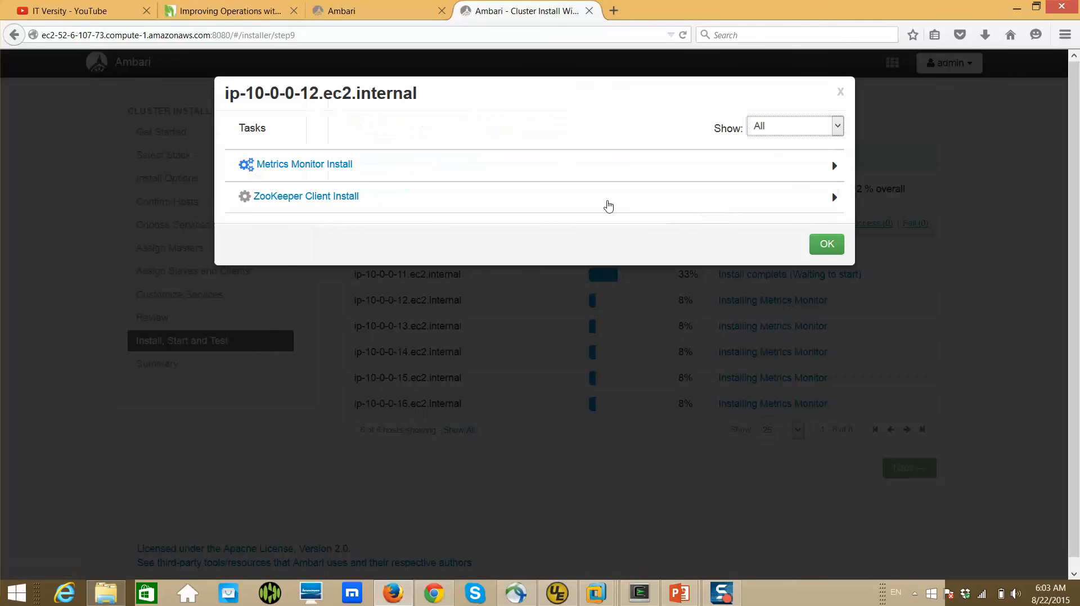
pyautogui.click(304, 164)
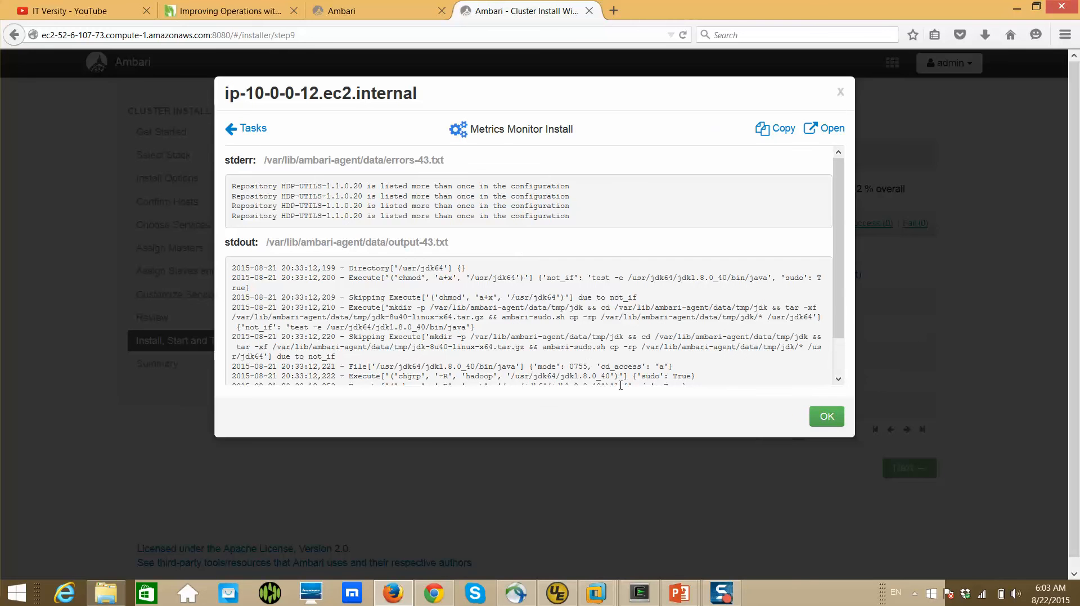
pyautogui.doubleClick(632, 347)
pyautogui.scroll(-1, 628, 352)
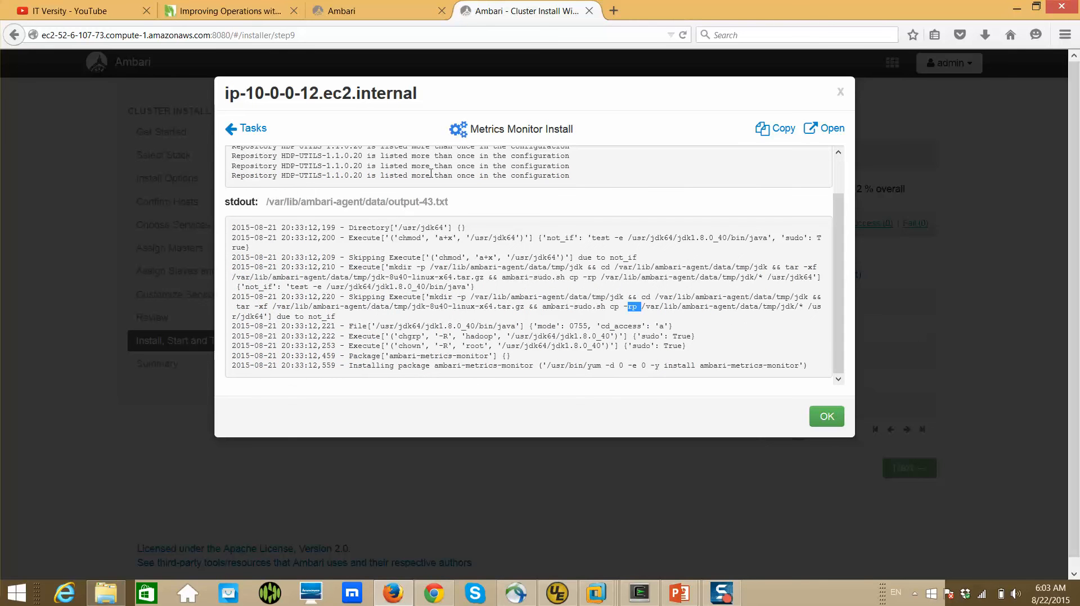
pyautogui.scroll(1, 423, 173)
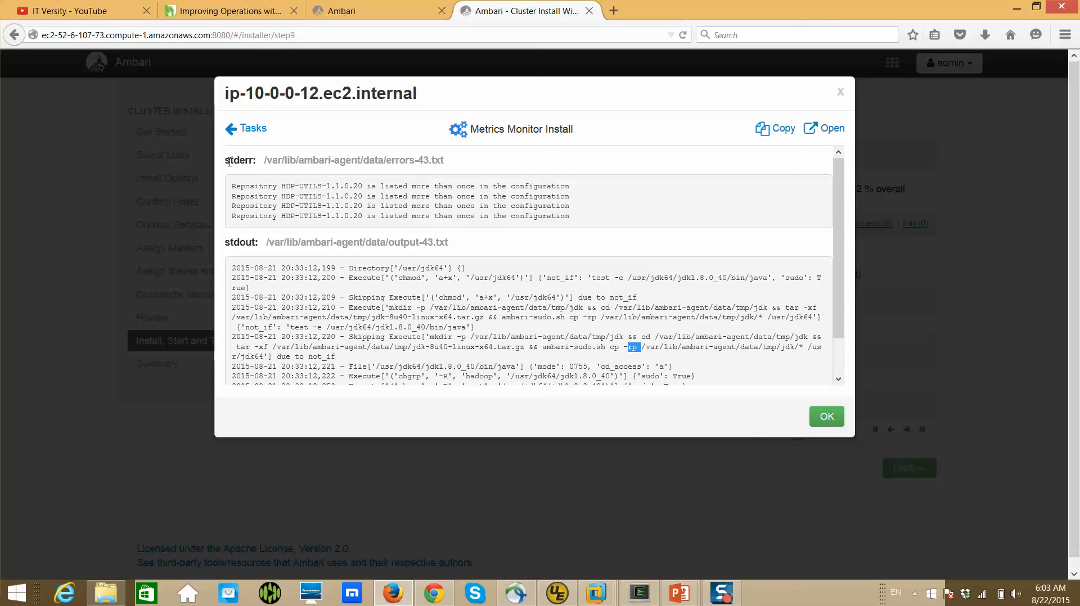
pyautogui.scroll(-1, 311, 257)
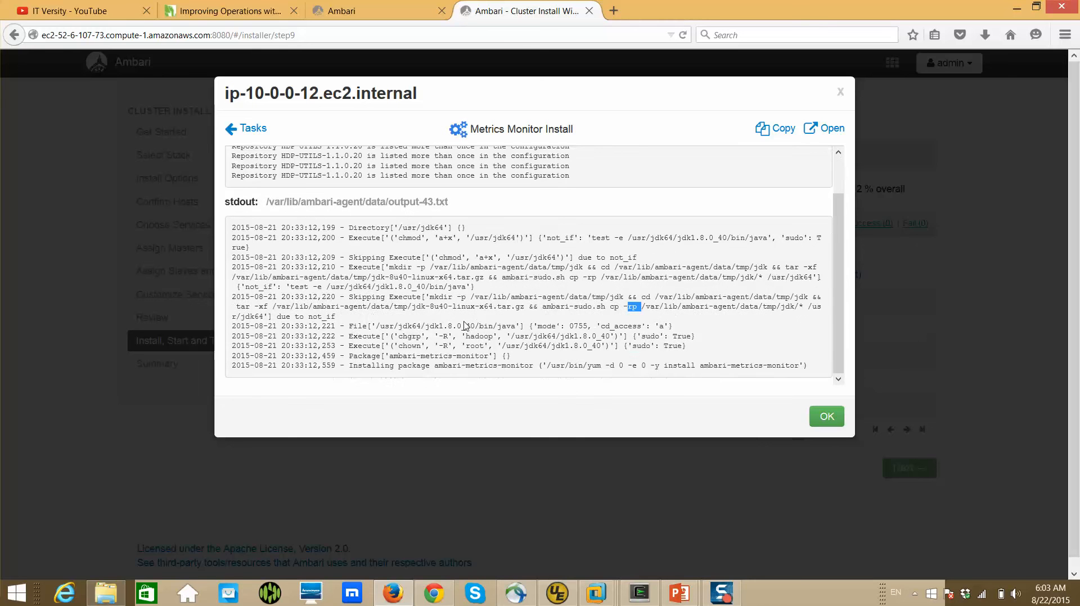
pyautogui.doubleClick(634, 368)
pyautogui.click(828, 421)
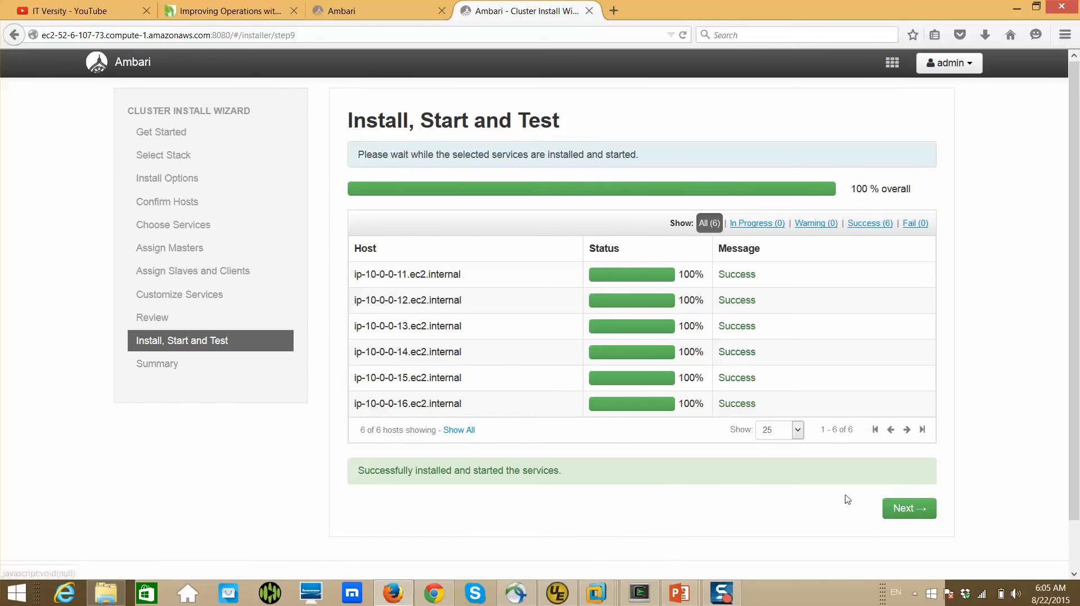
# Proceed to the install summary, complete the cluster install wizard and reload the hdp cluster dashboard
pyautogui.click(908, 511)
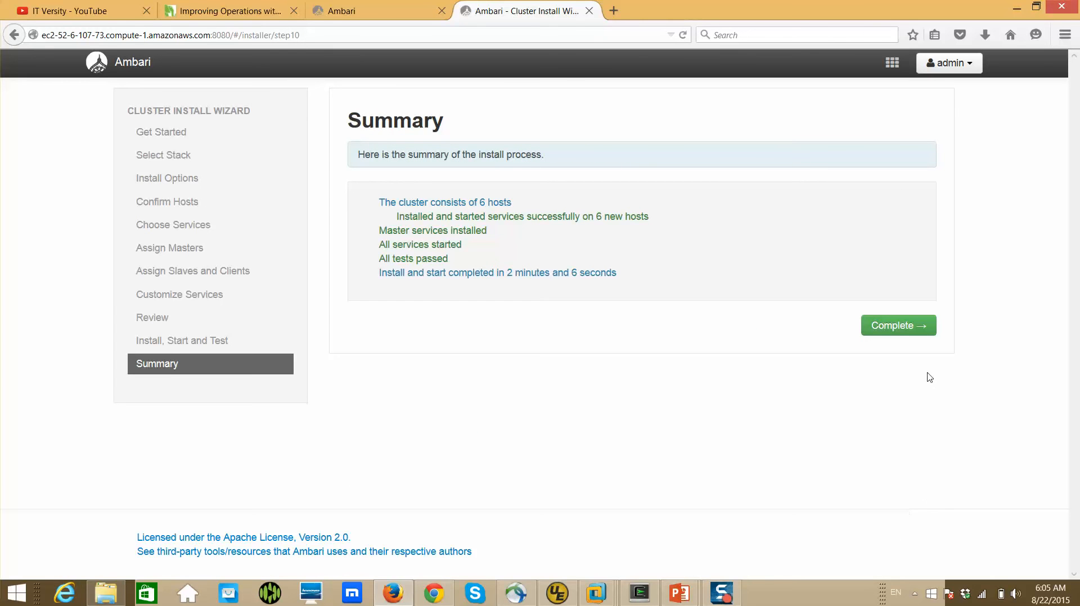
pyautogui.click(908, 327)
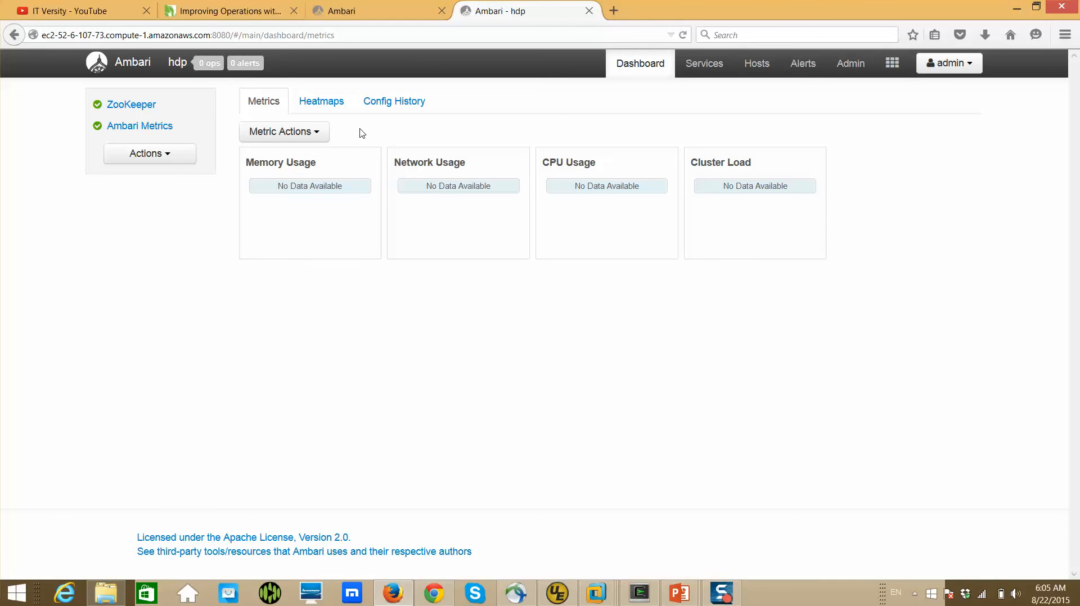
pyautogui.click(683, 35)
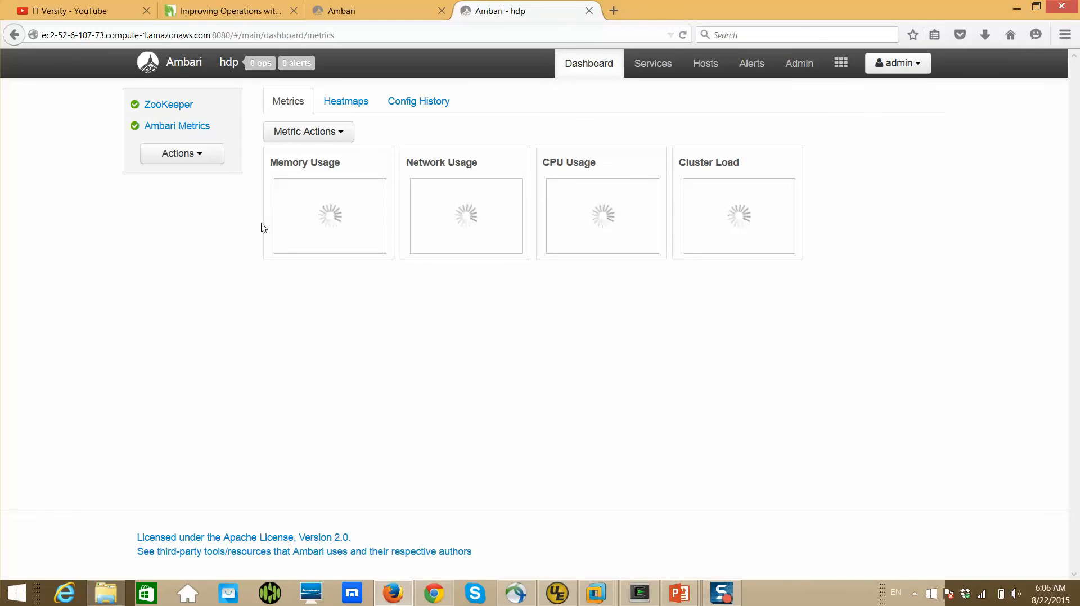
# Examine the services offered in the Add Service Wizard, close it without adding any and return to the dashboard
pyautogui.click(203, 161)
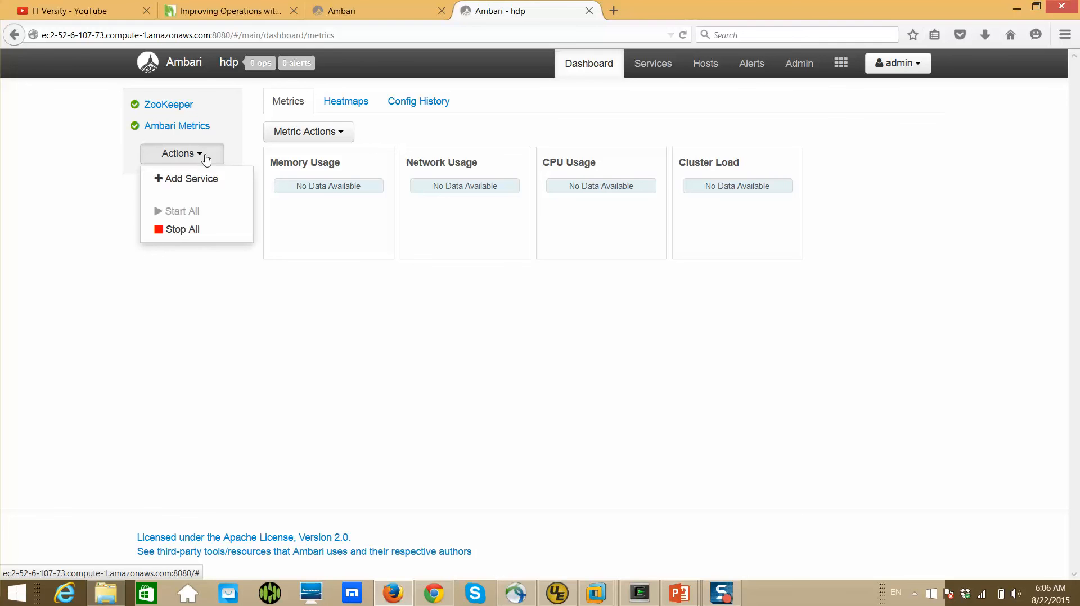
pyautogui.click(198, 180)
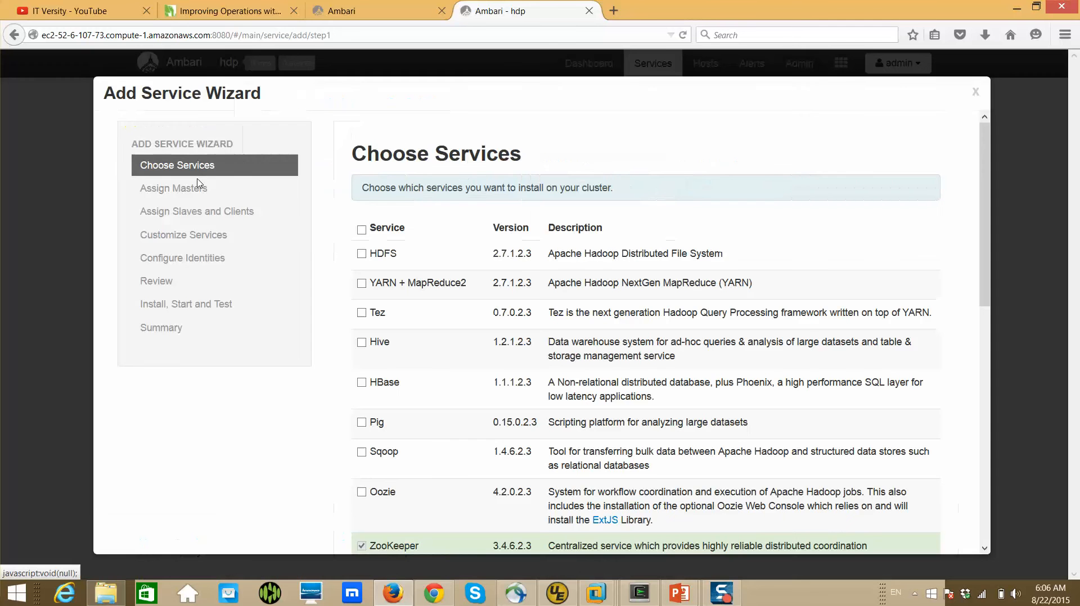
pyautogui.scroll(-1, 464, 298)
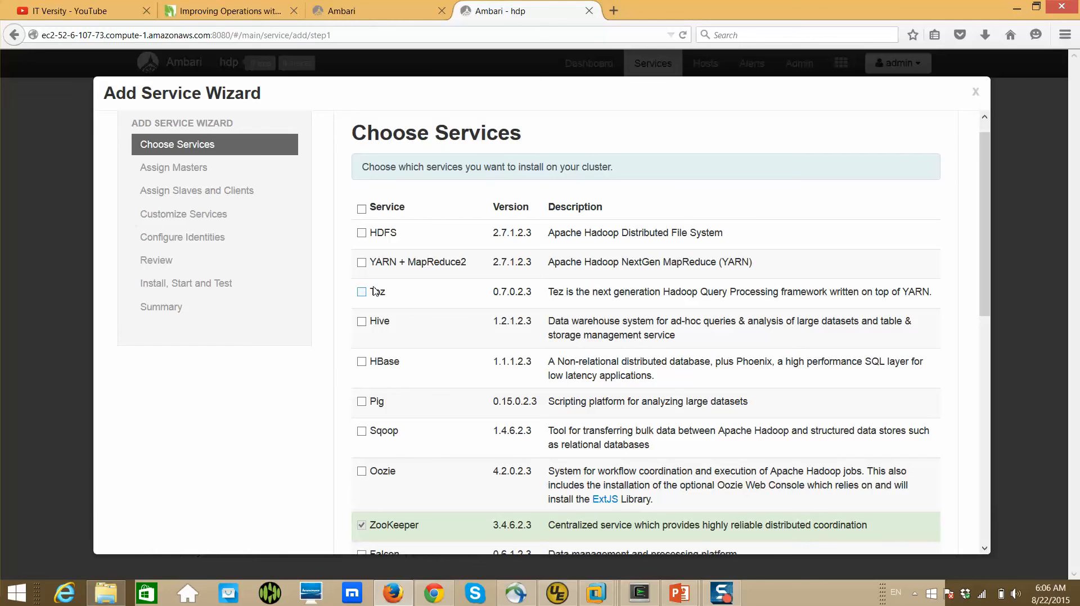
pyautogui.click(977, 94)
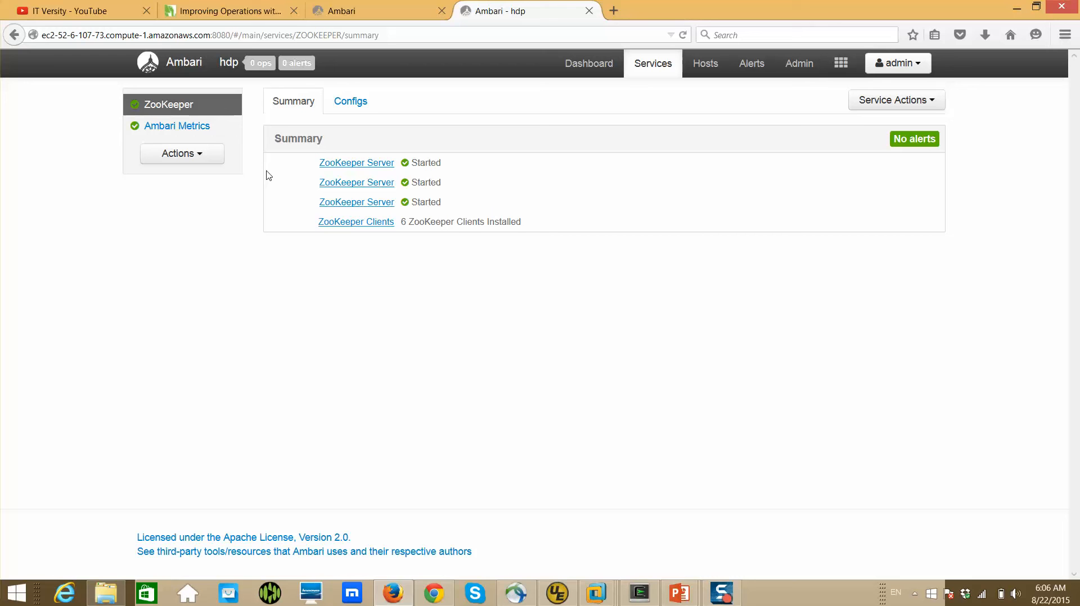
pyautogui.click(182, 69)
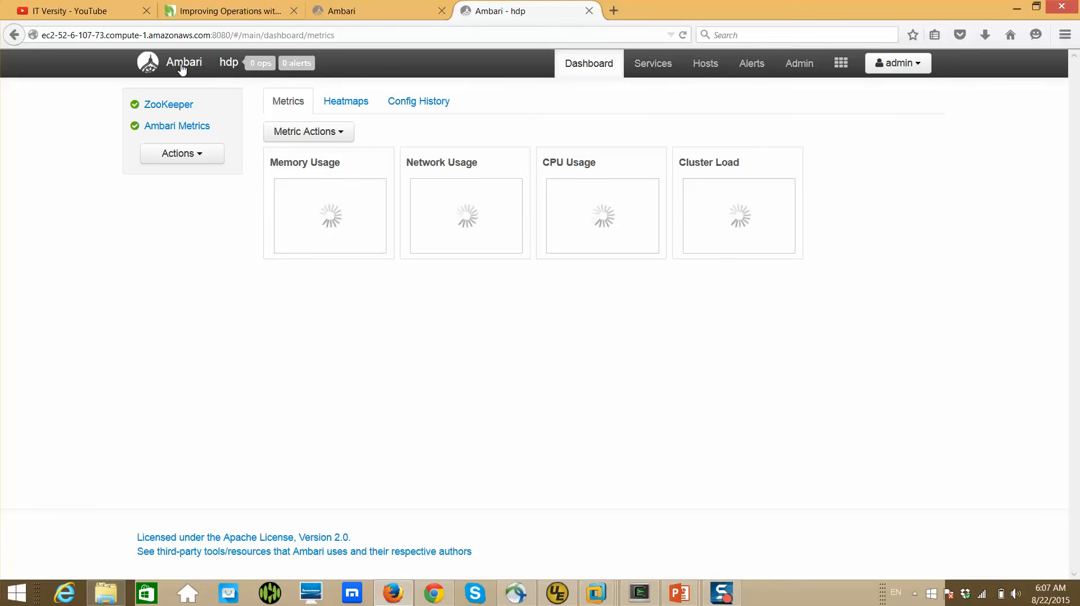